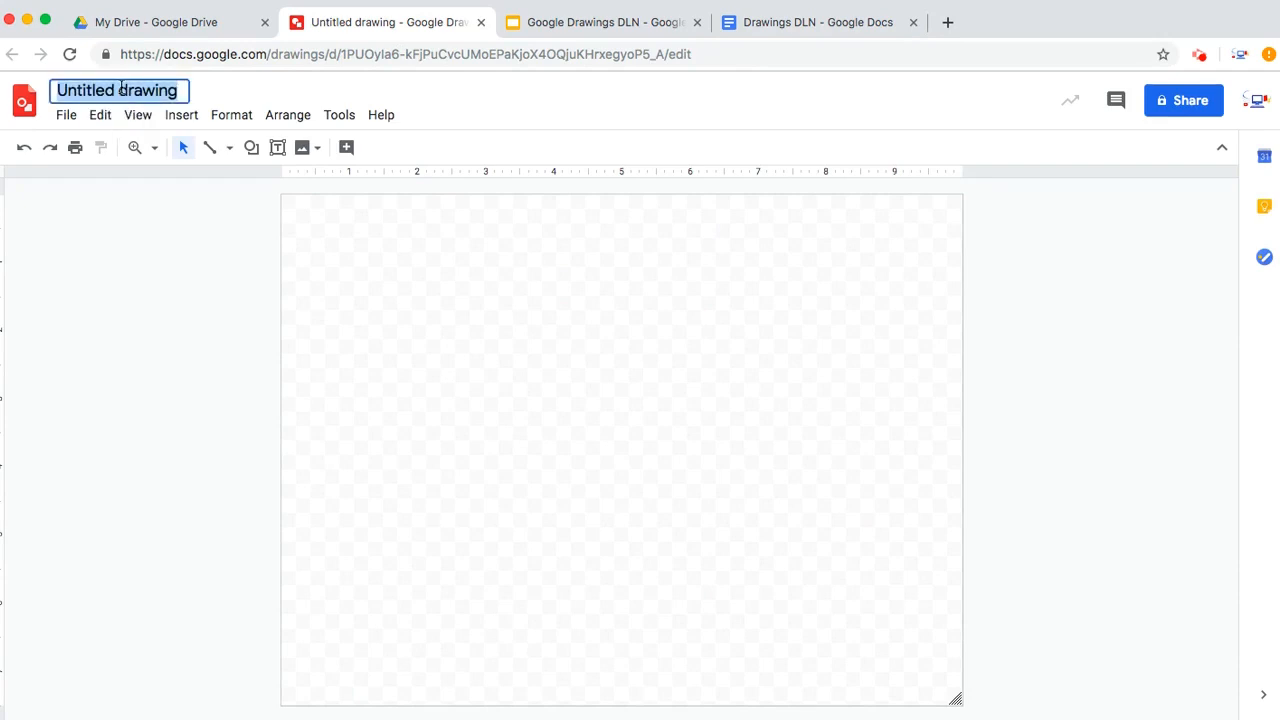
Step: Rename the untitled drawing as Drawings DLN
text(Drawings DLn)
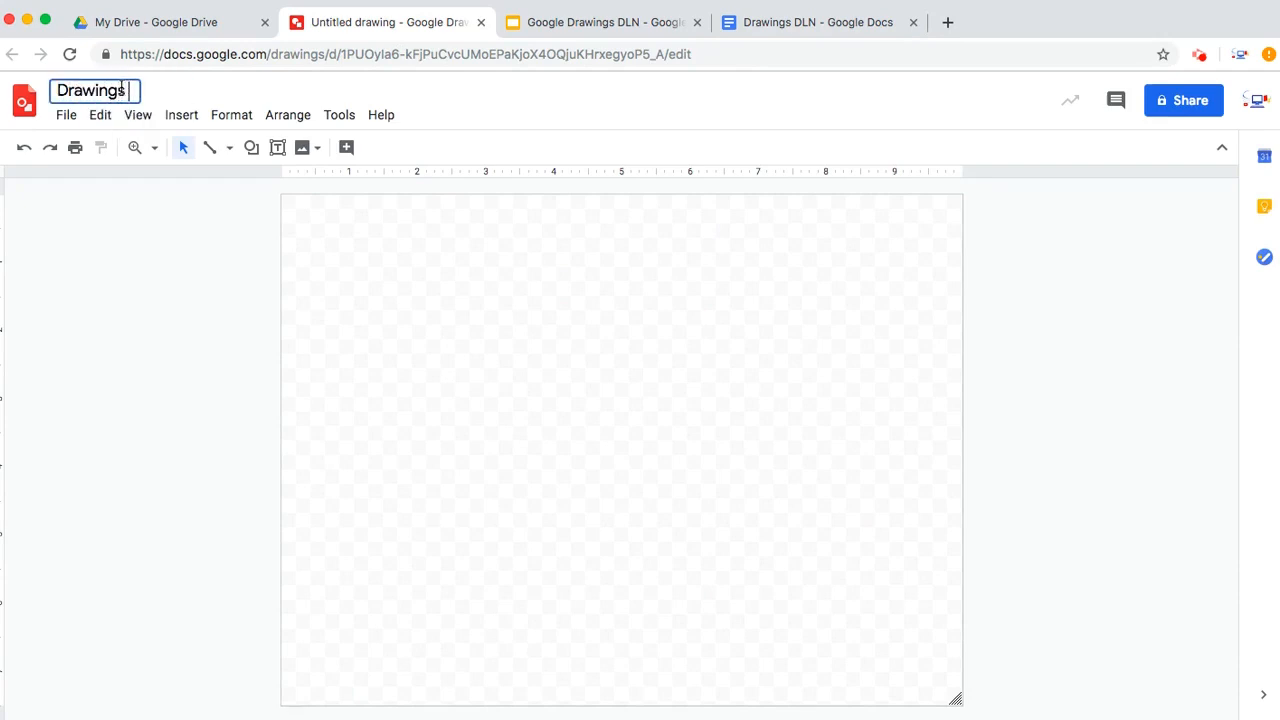
key(BackSpace)
text(N)
click(367, 271)
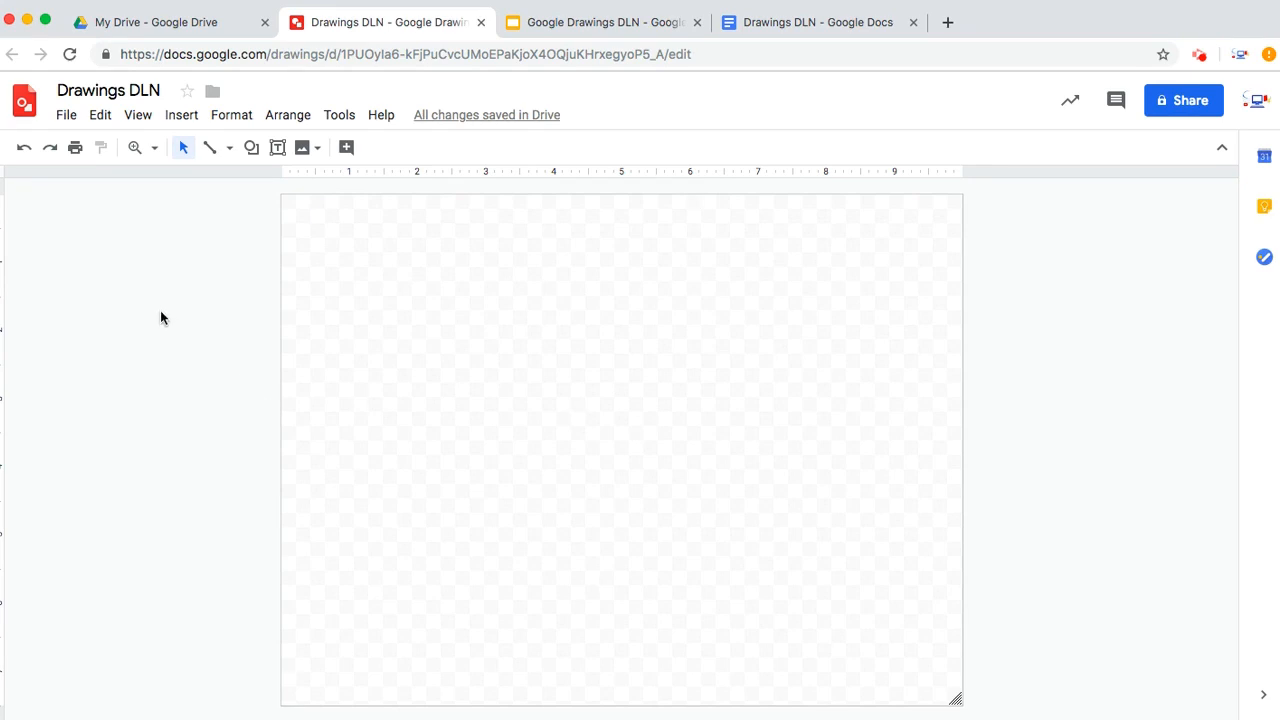
Step: Change the drawing's page setup to Widescreen 16:9 and apply it
click(67, 115)
click(88, 629)
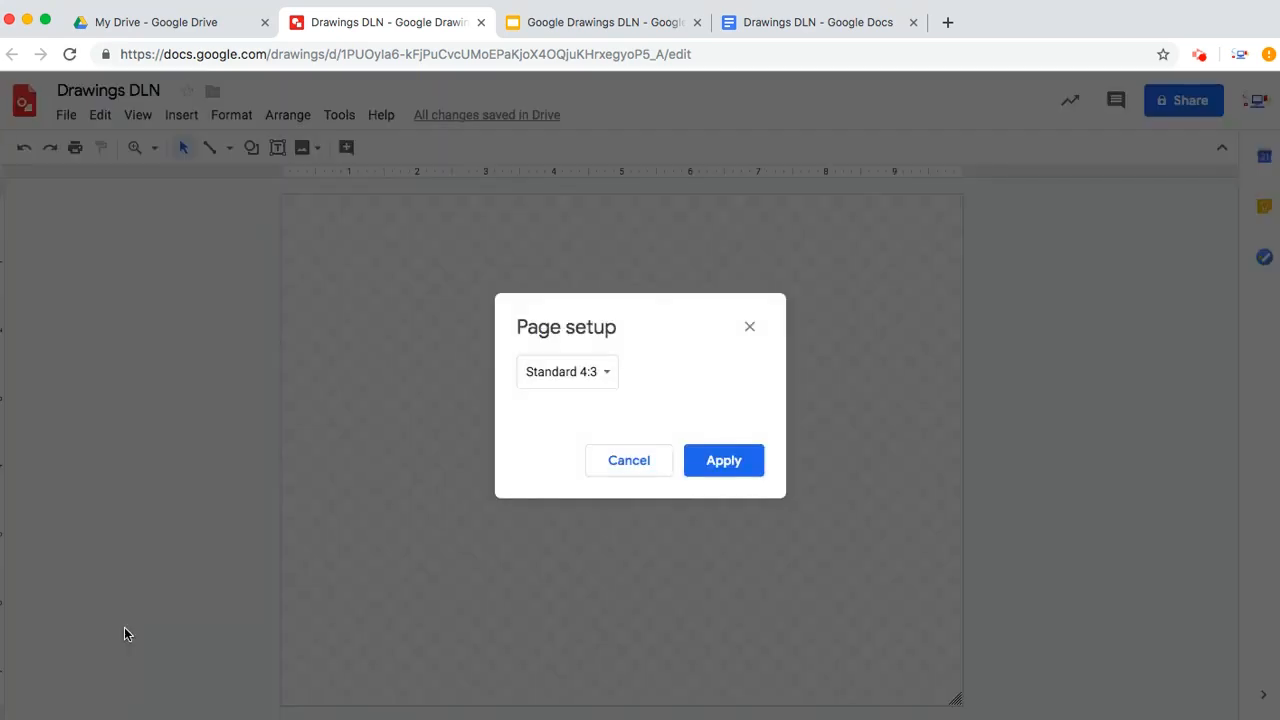
click(608, 377)
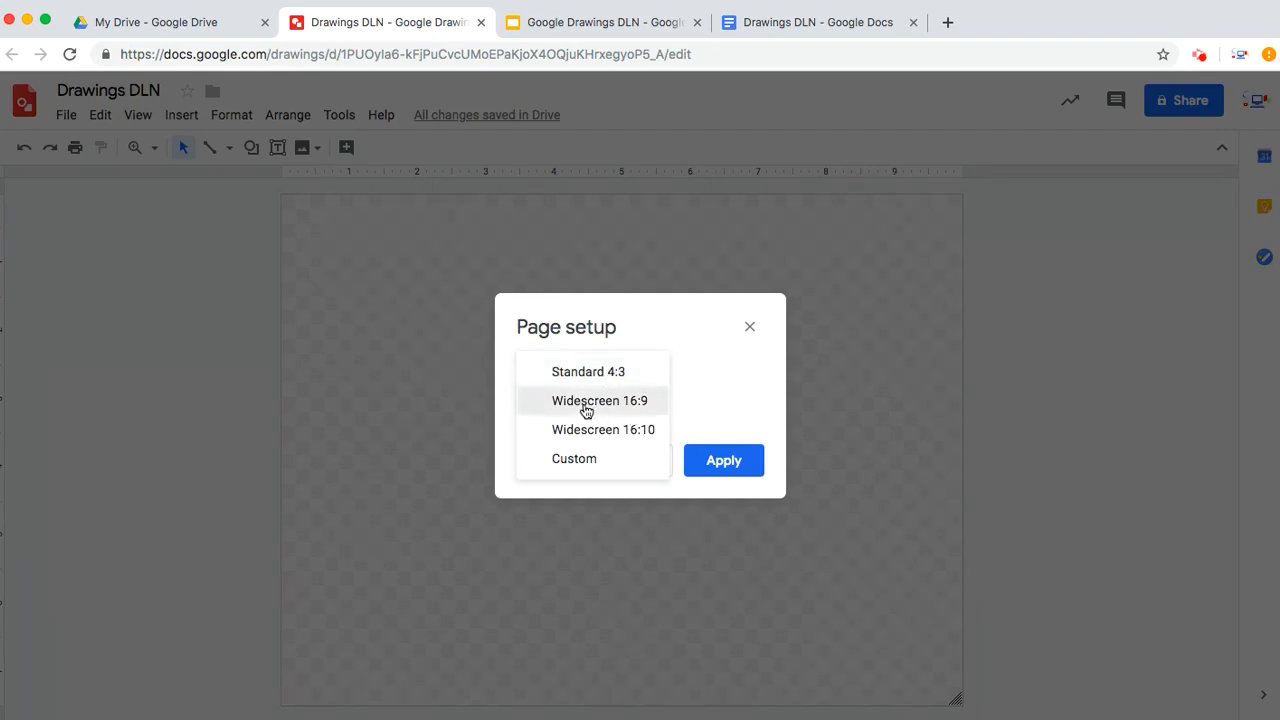
click(586, 410)
click(724, 462)
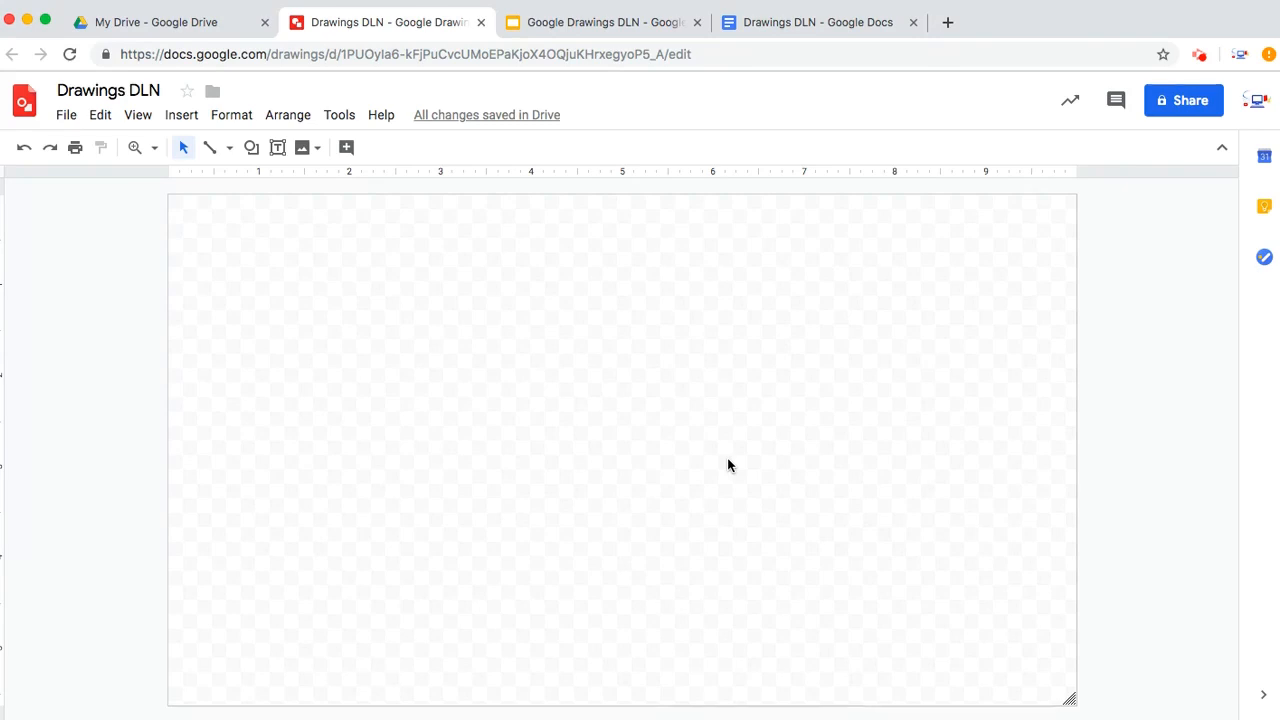
Step: Change the page setup to a custom size of 8.5 x 11 inches and apply it
click(68, 118)
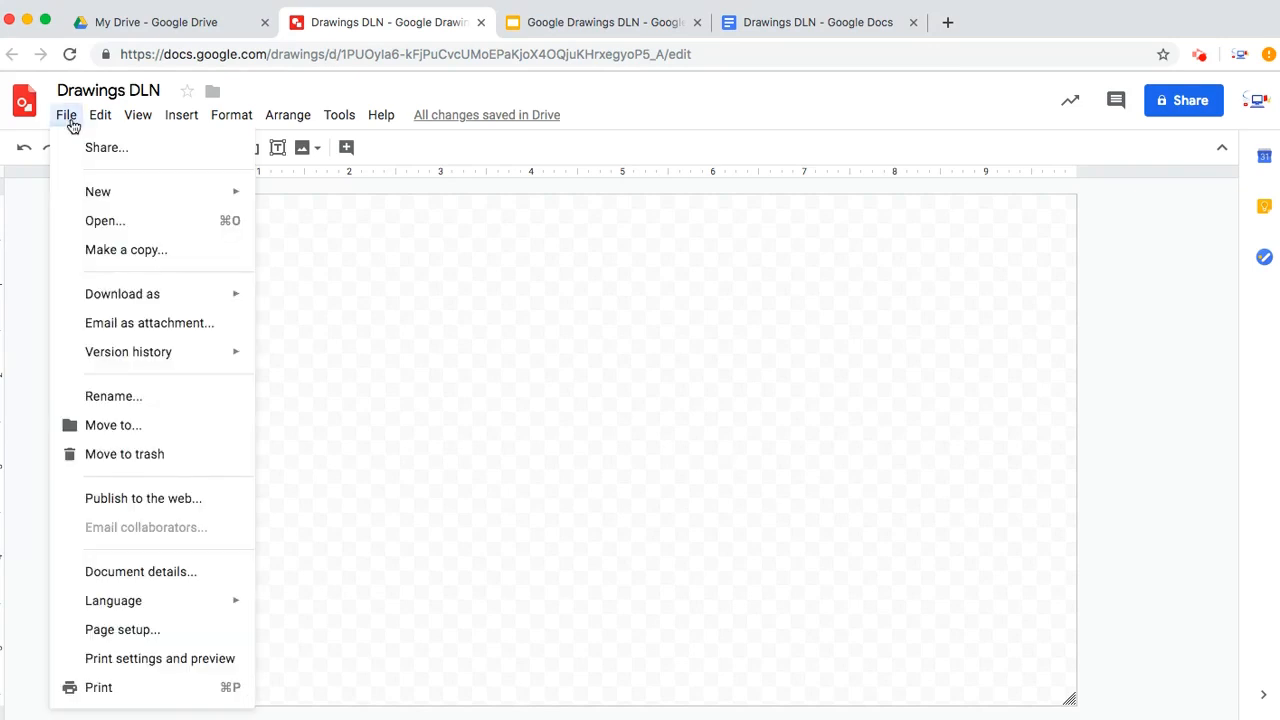
click(122, 630)
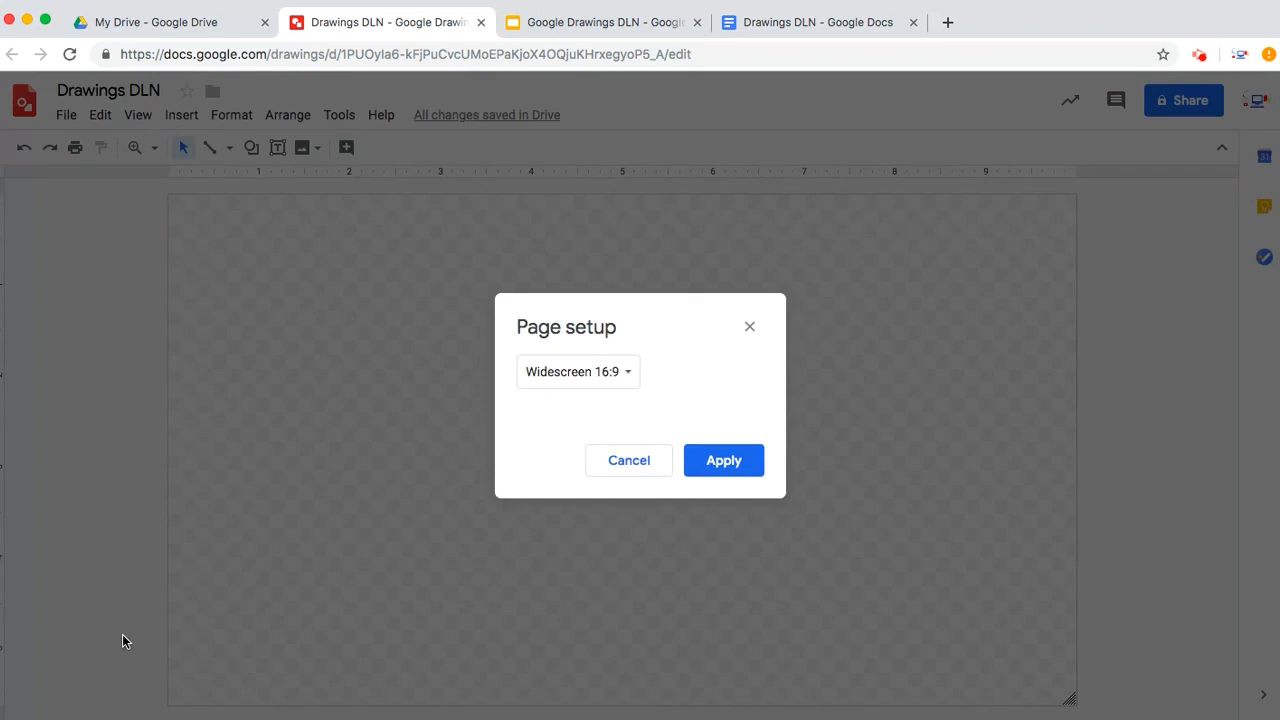
click(623, 372)
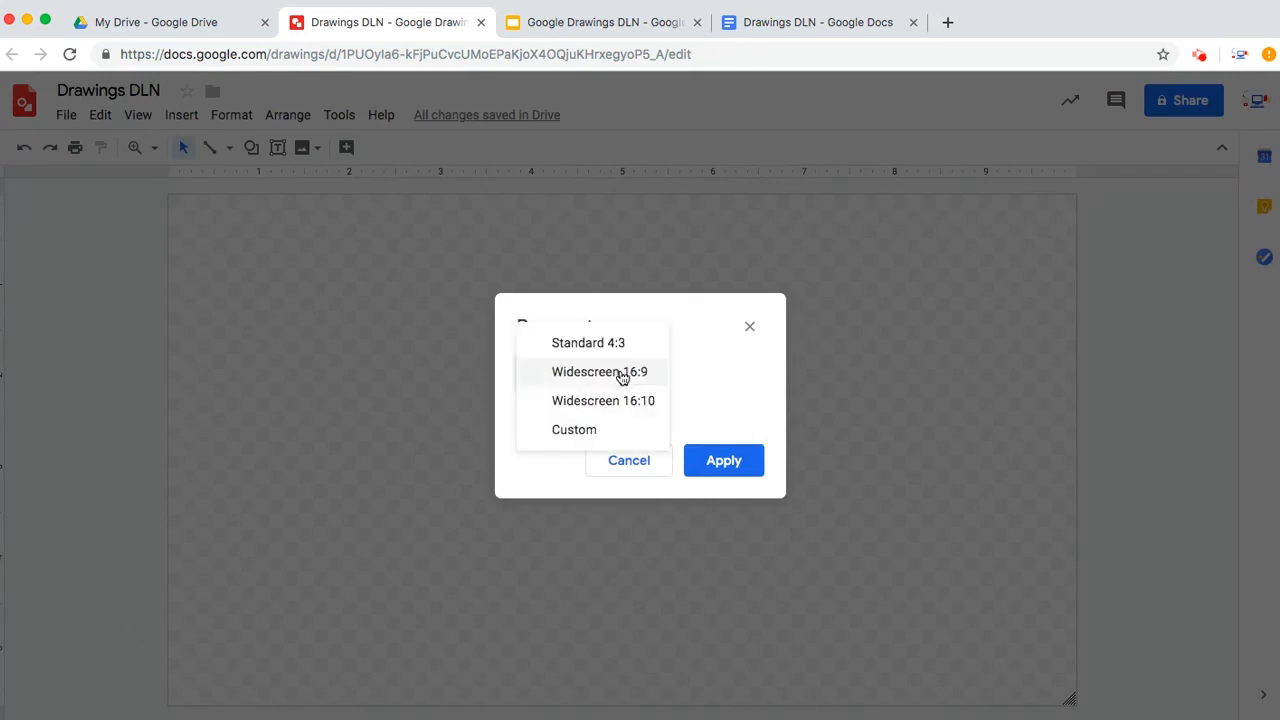
click(588, 430)
click(586, 374)
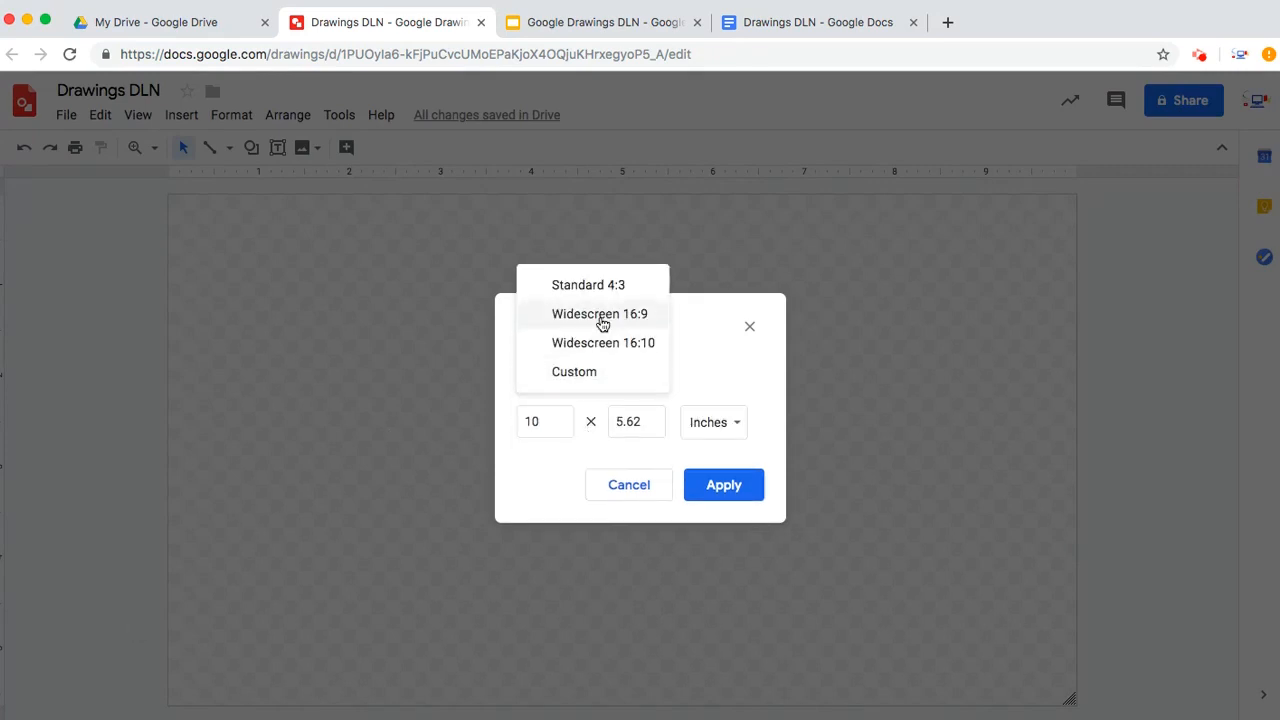
click(586, 380)
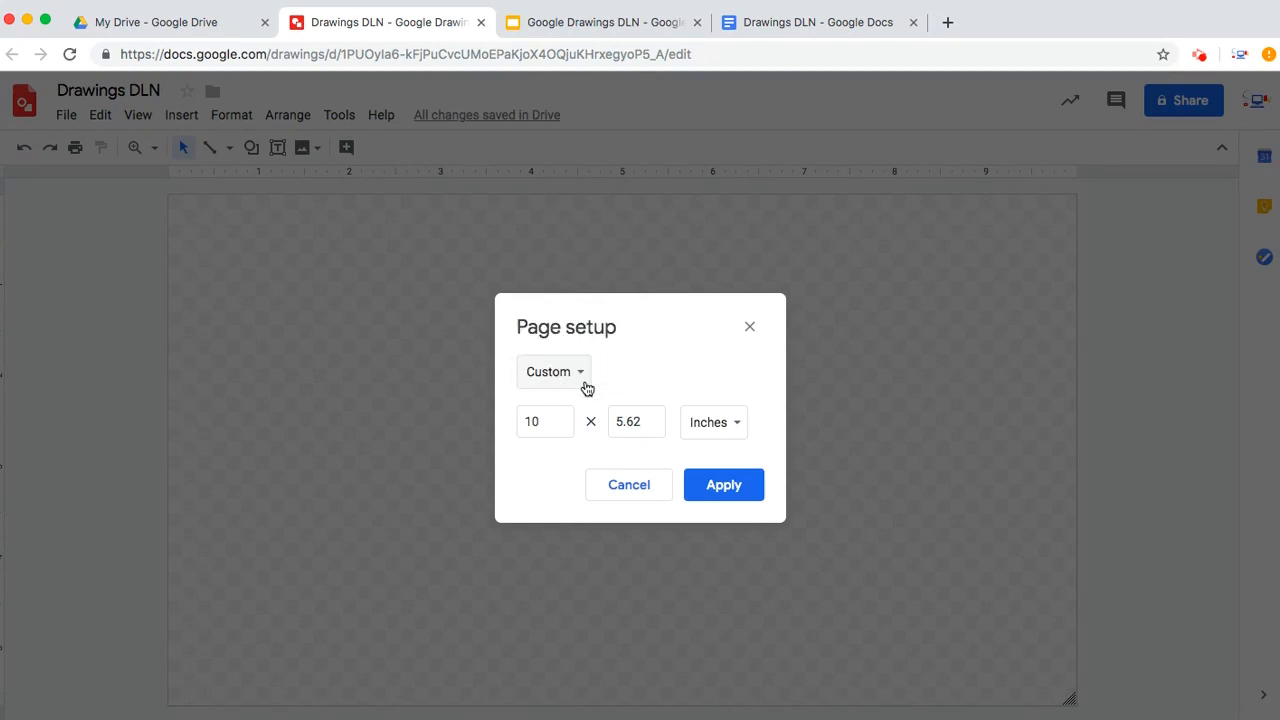
double_click(537, 422)
text(8.5)
double_click(639, 418)
text(11)
click(707, 484)
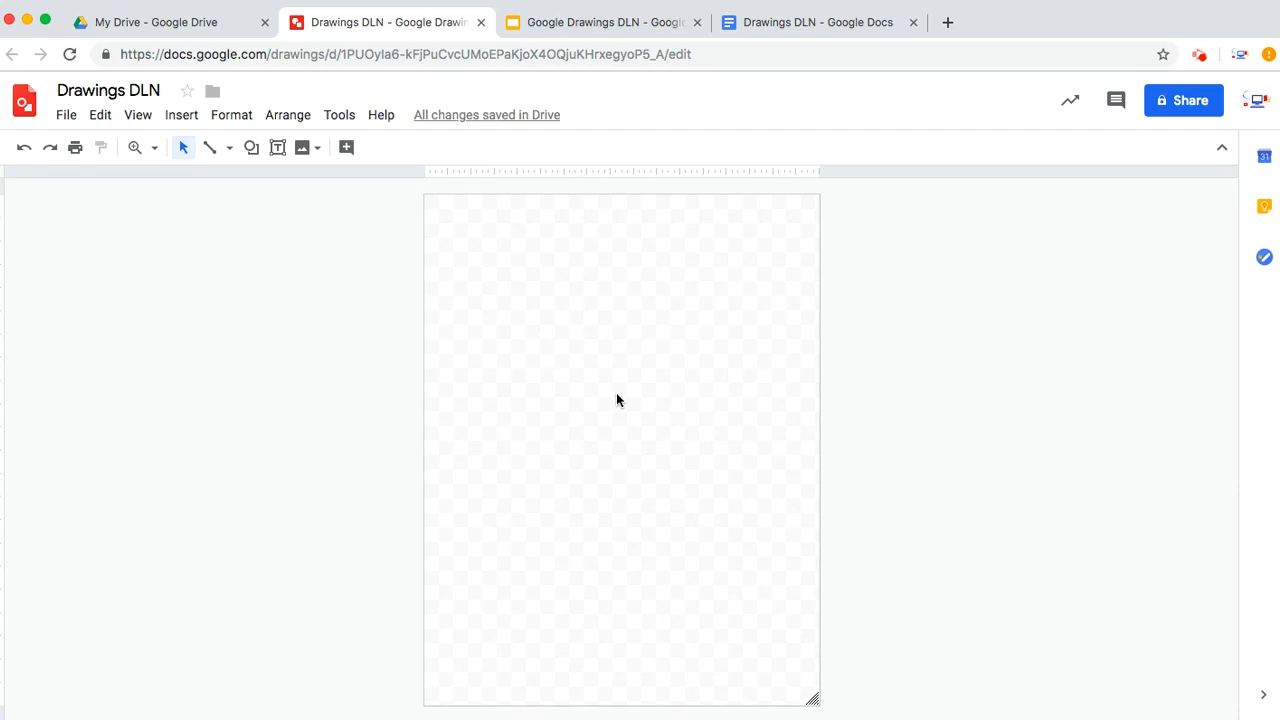
Step: Fill the page background with a solid light blue from the lightest row of swatches
right_click(603, 353)
mouse_move(664, 532)
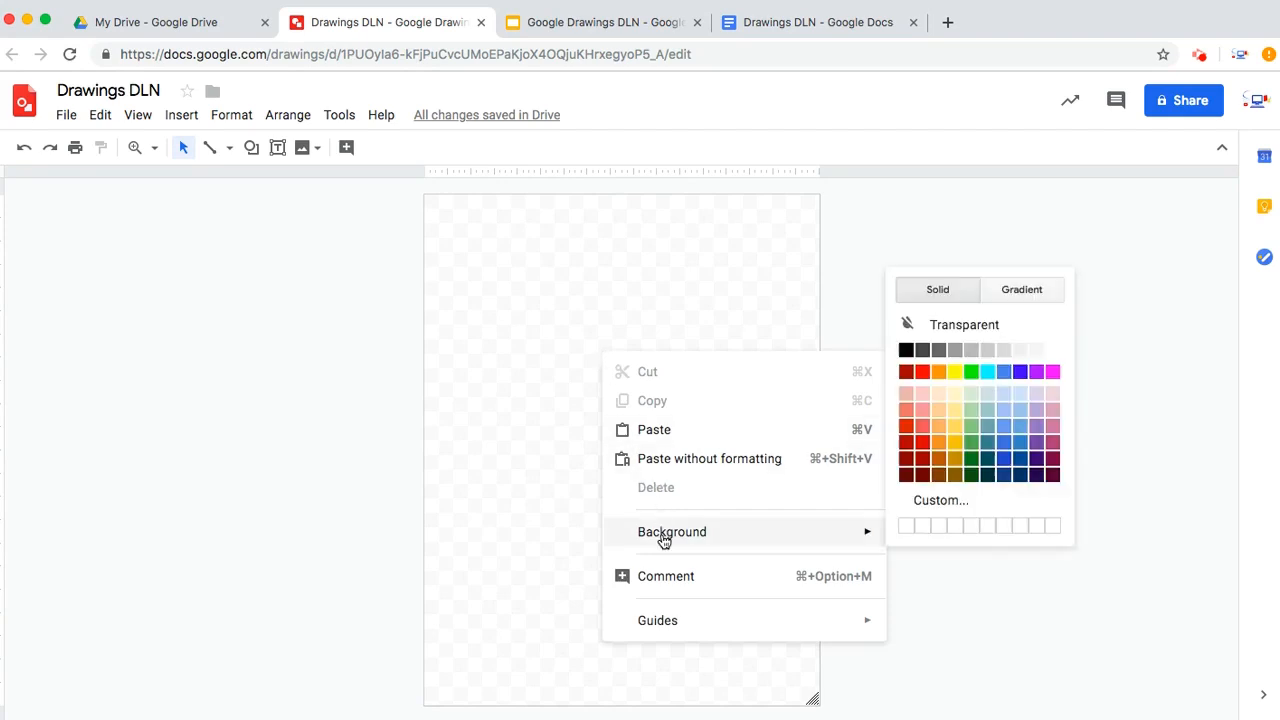
click(1004, 398)
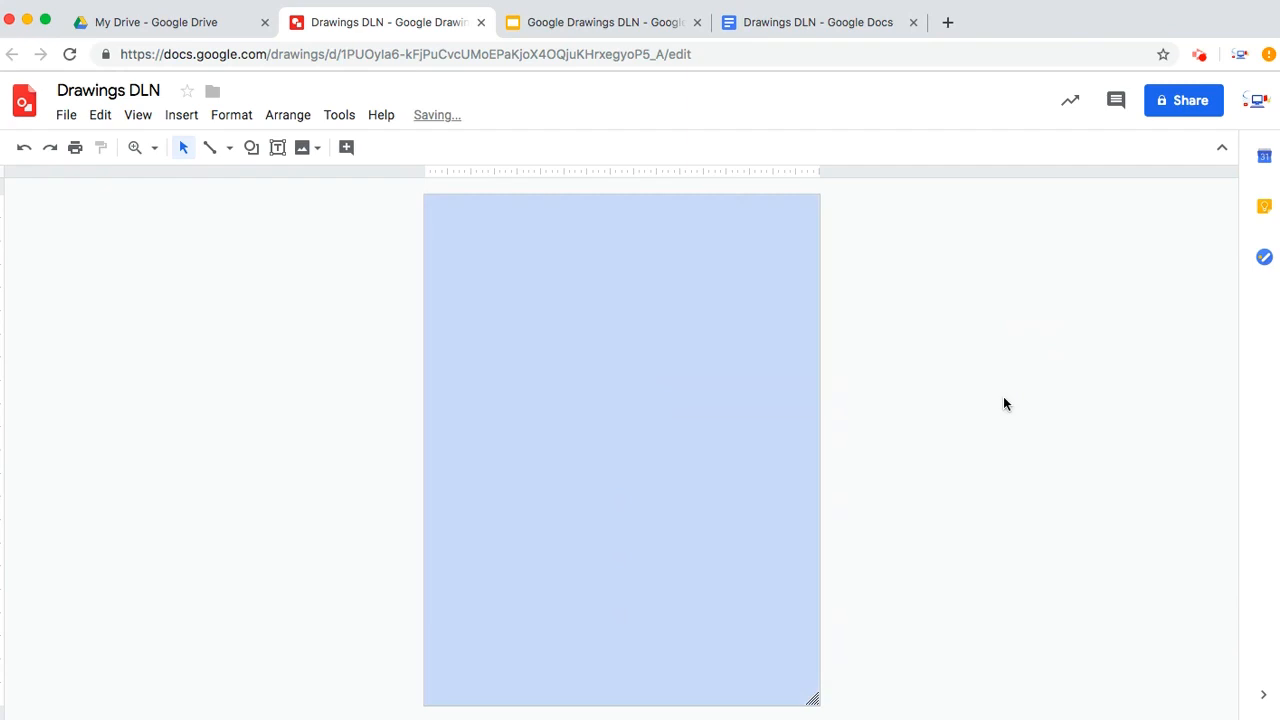
Step: Set the page background to the light purple radial gradient preset
right_click(713, 316)
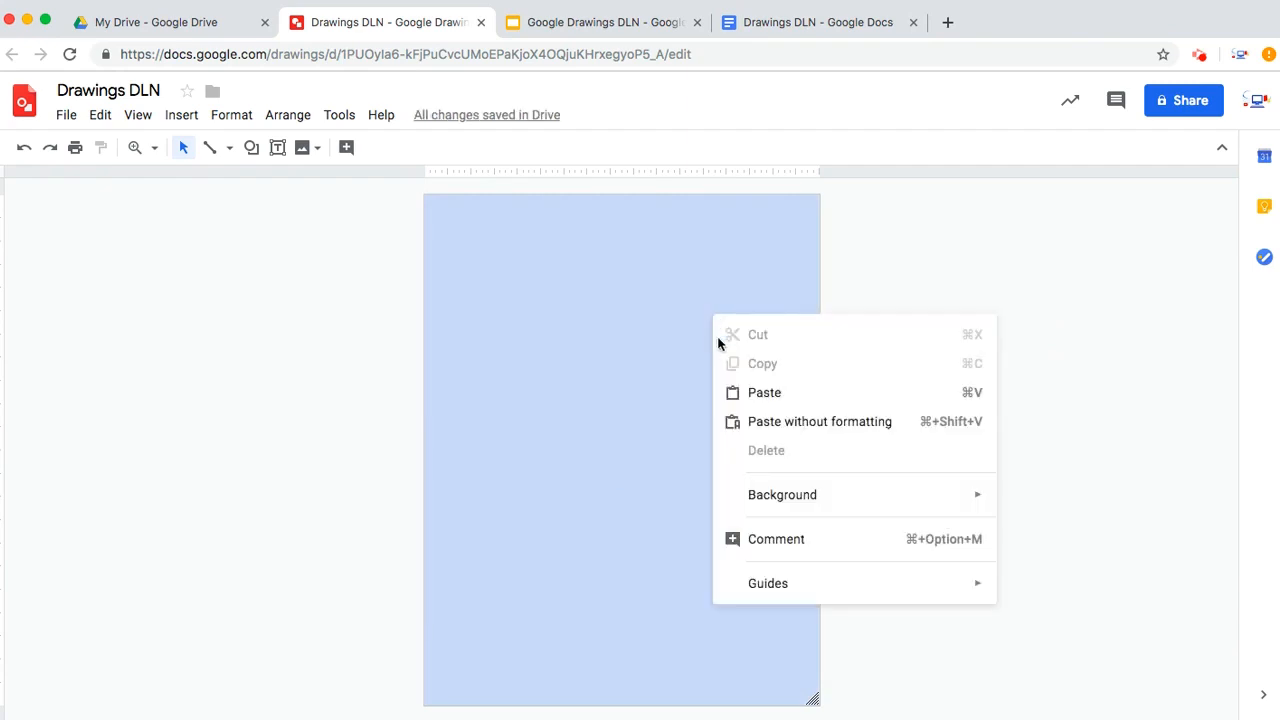
mouse_move(813, 510)
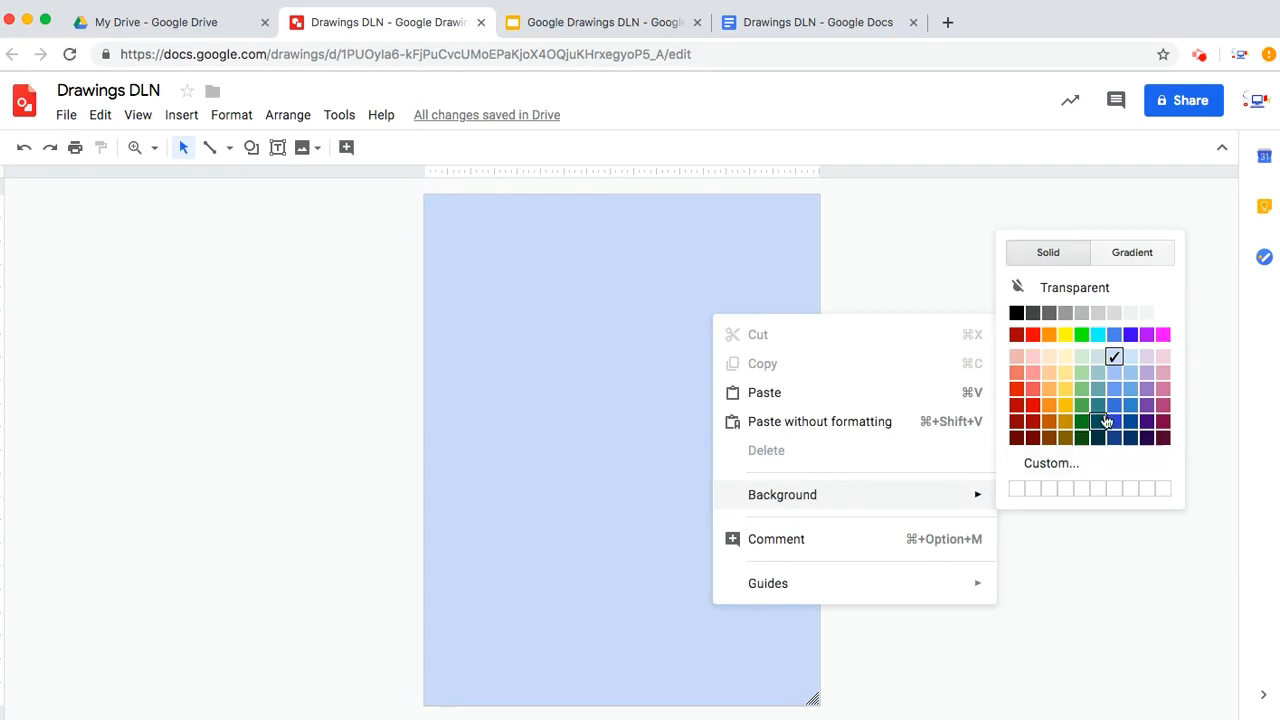
click(1136, 256)
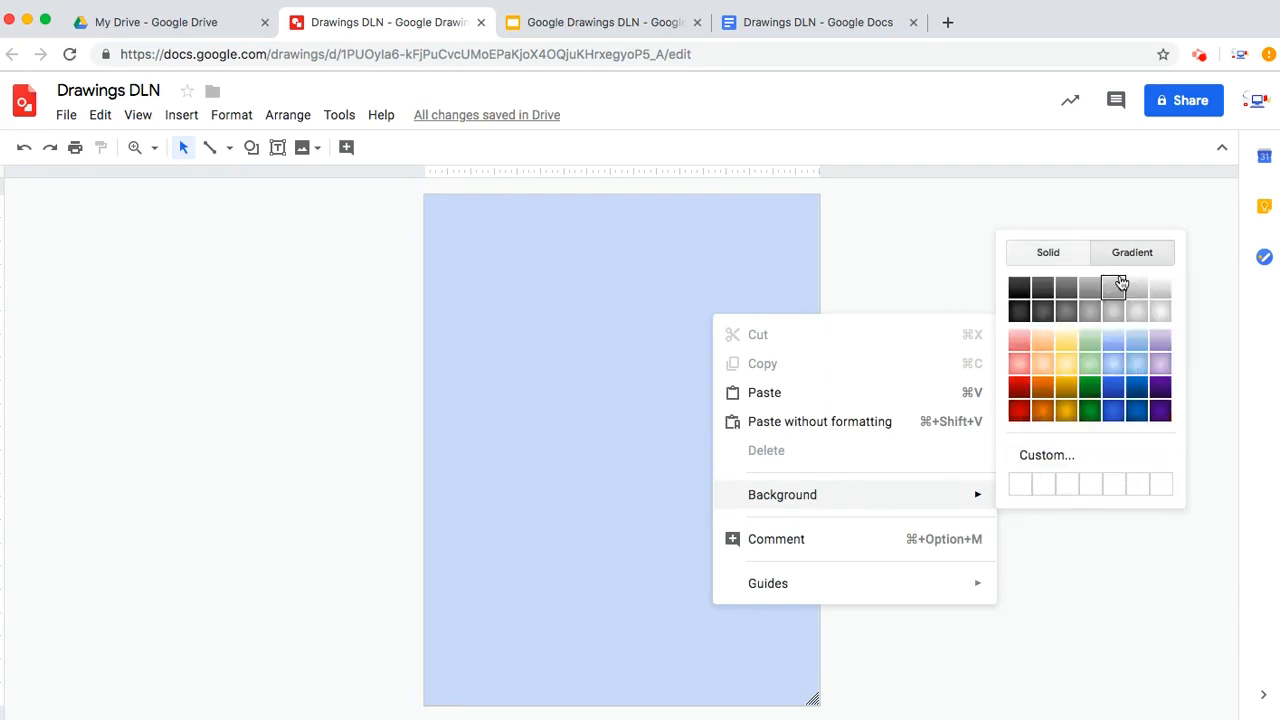
click(1160, 366)
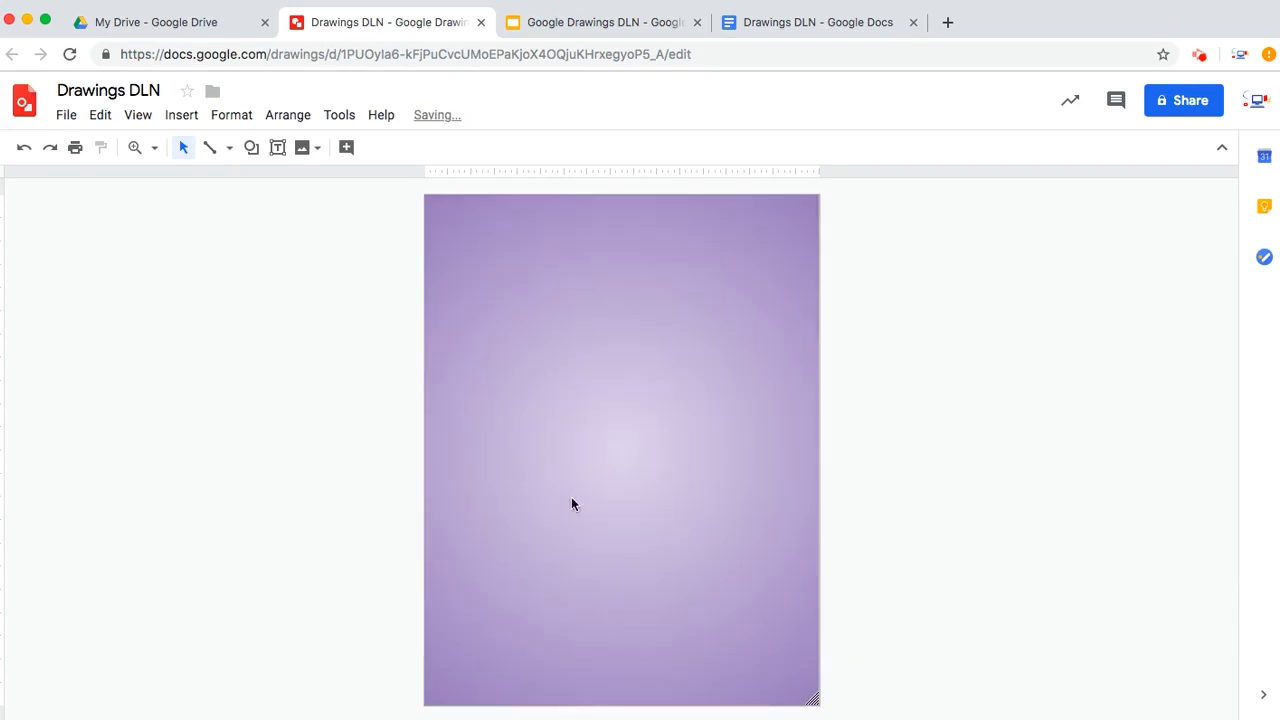
Step: Start a custom background gradient and add a light orange stop at its midpoint
right_click(743, 255)
mouse_move(849, 431)
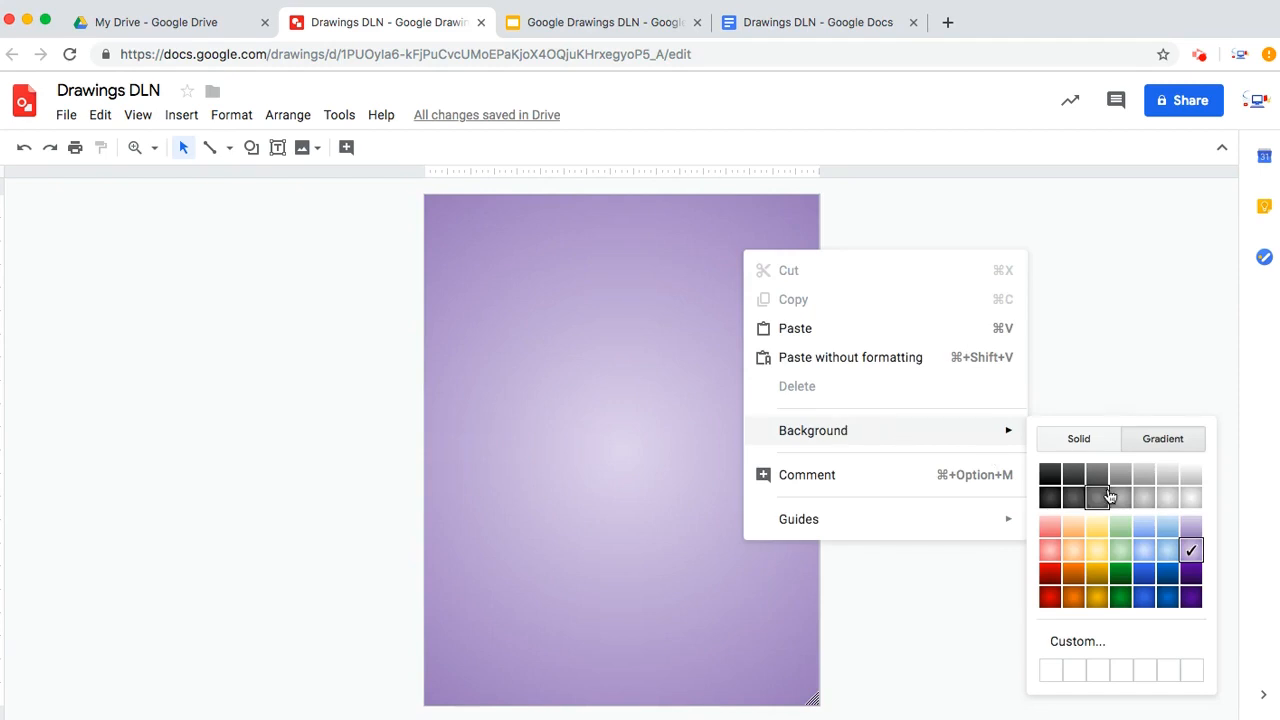
click(1099, 643)
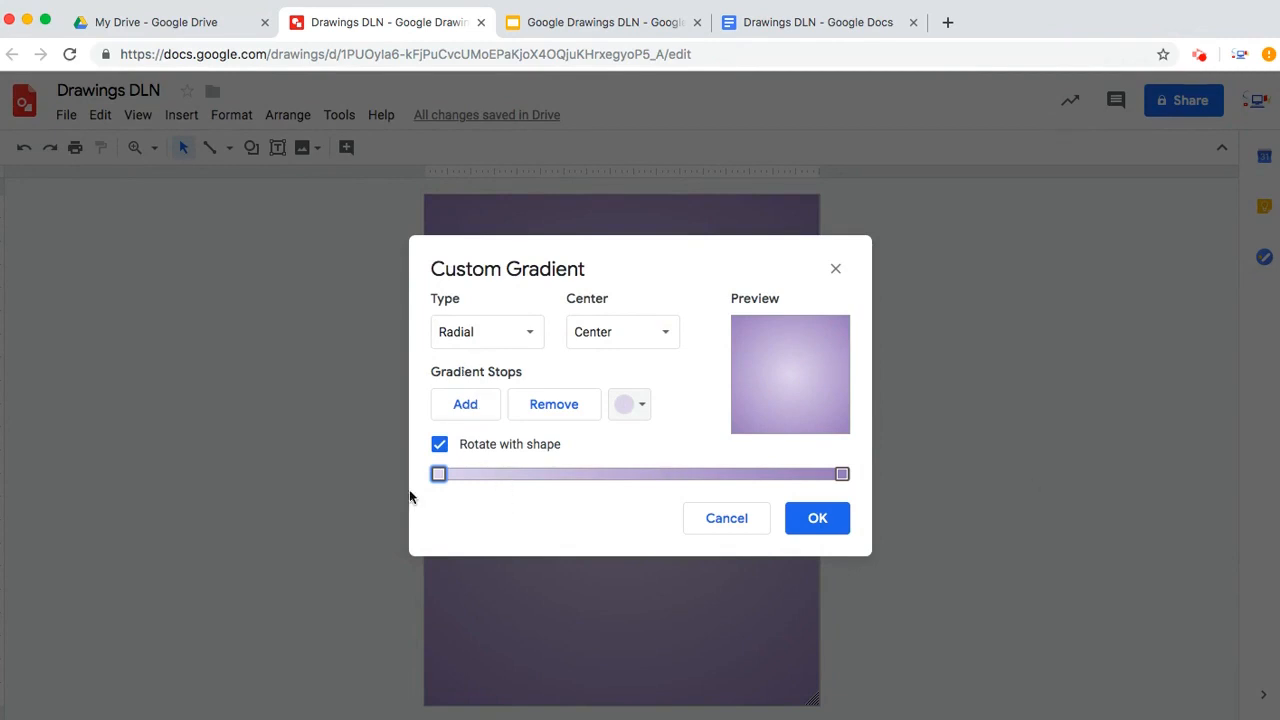
click(467, 405)
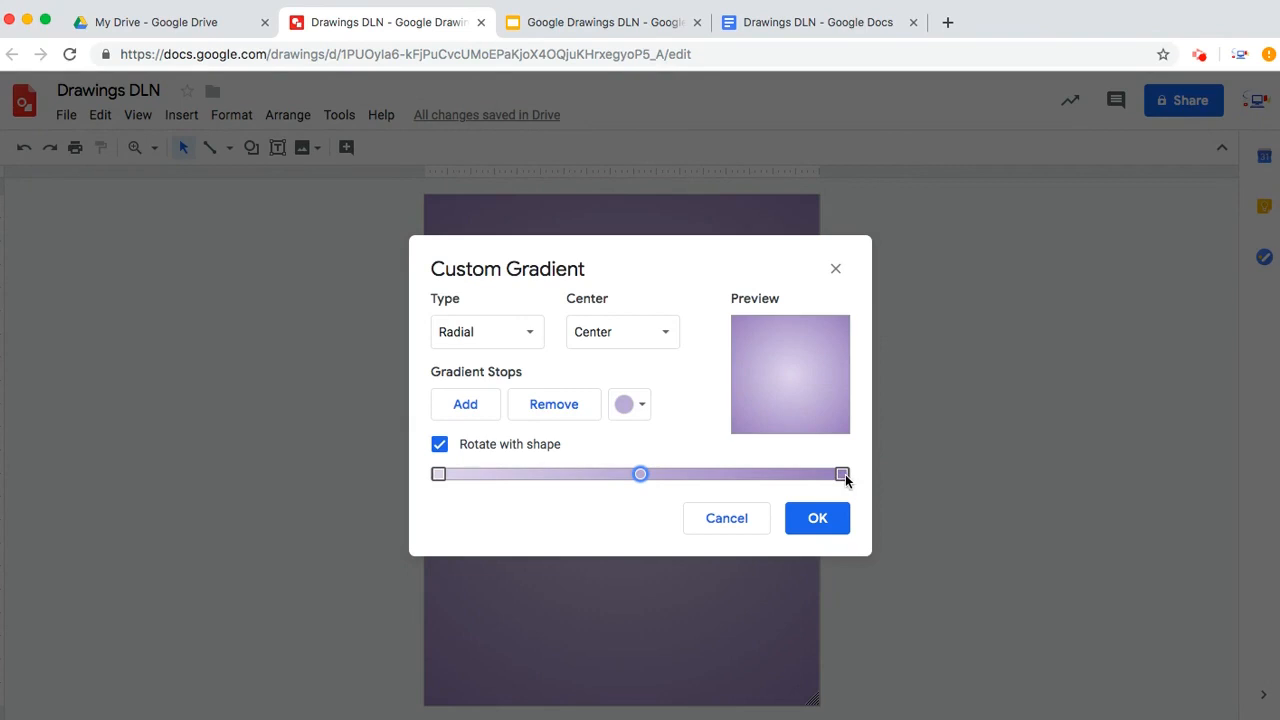
click(640, 406)
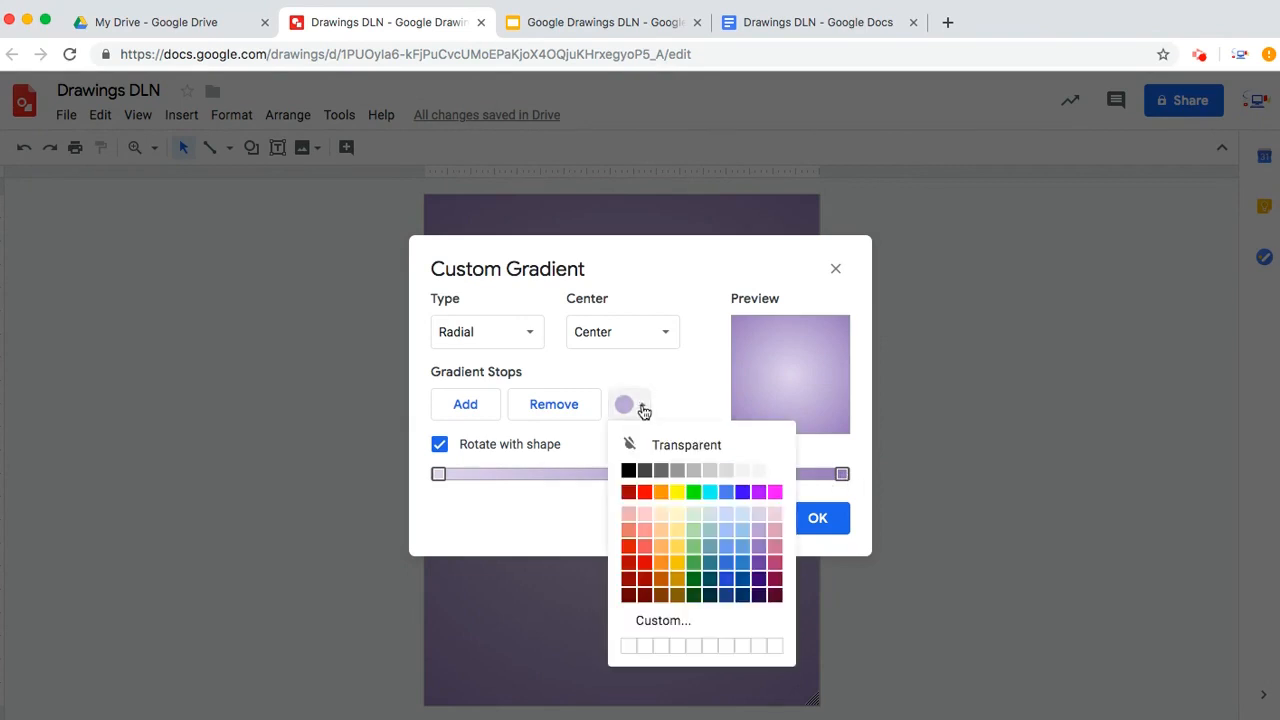
click(662, 514)
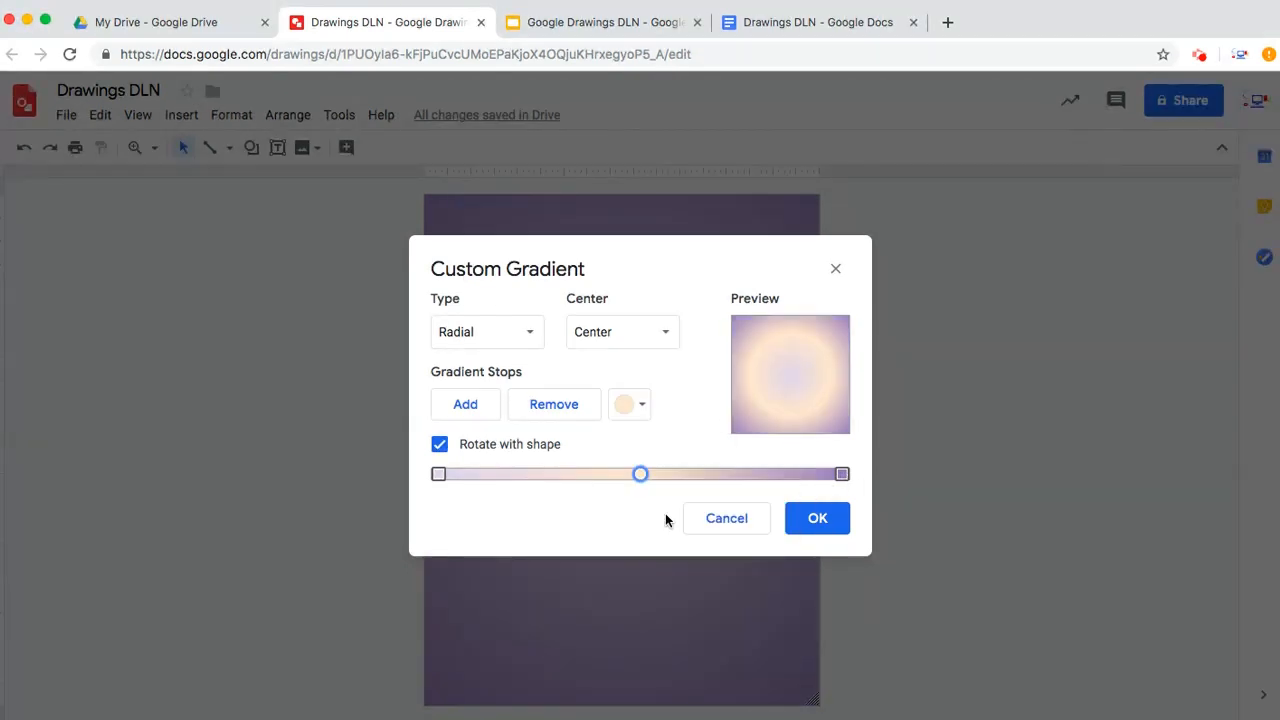
Step: Add a light blue gradient stop between the orange and end stops, and recolor the end stop light purple
click(474, 408)
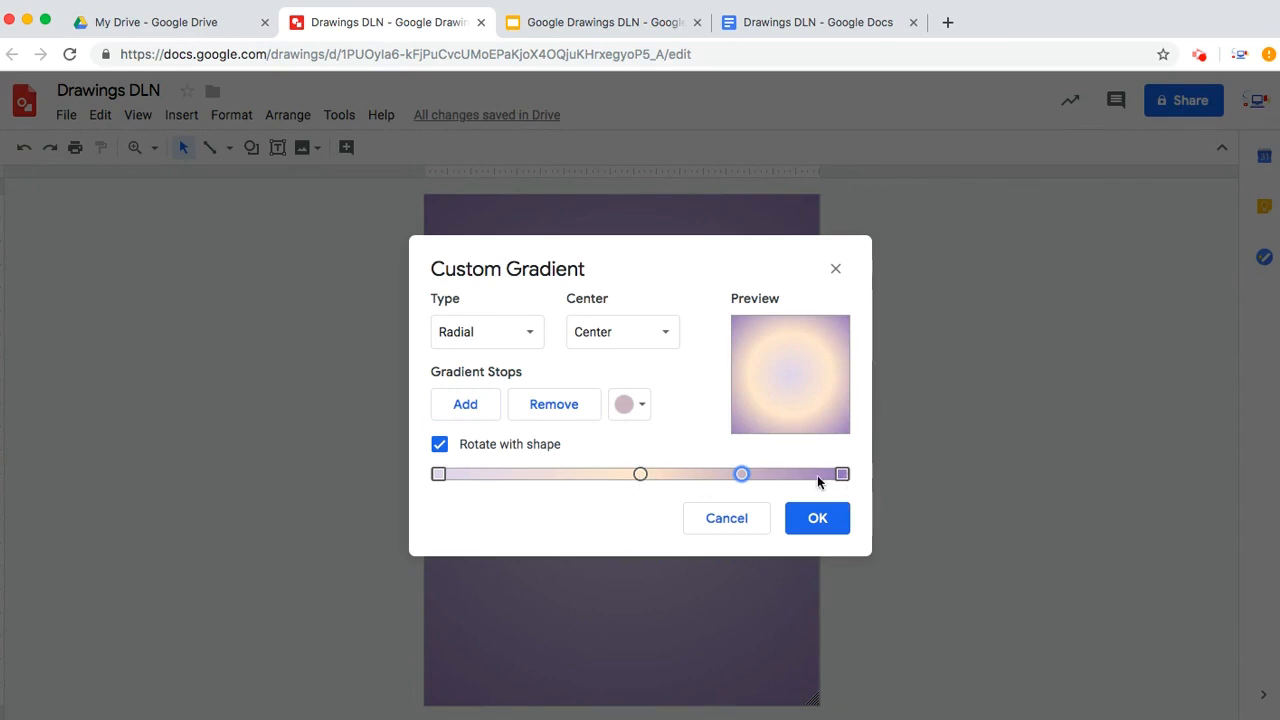
click(640, 418)
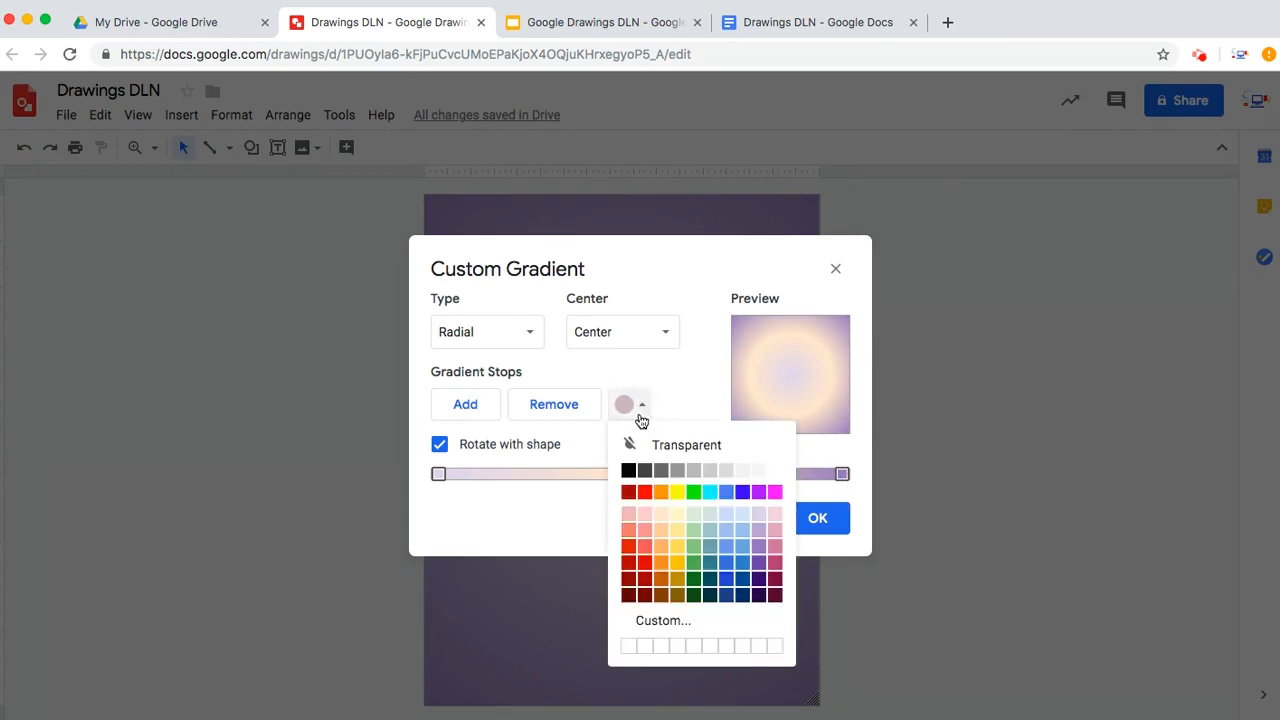
click(734, 515)
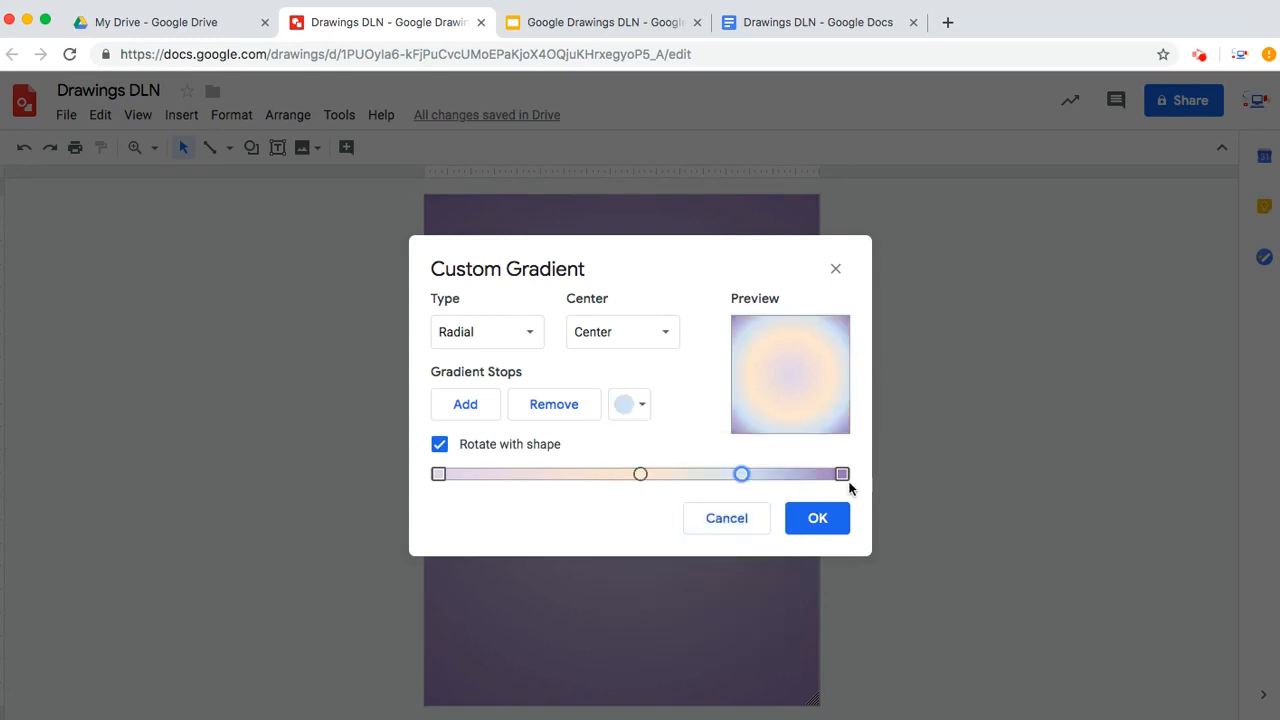
click(843, 473)
click(646, 405)
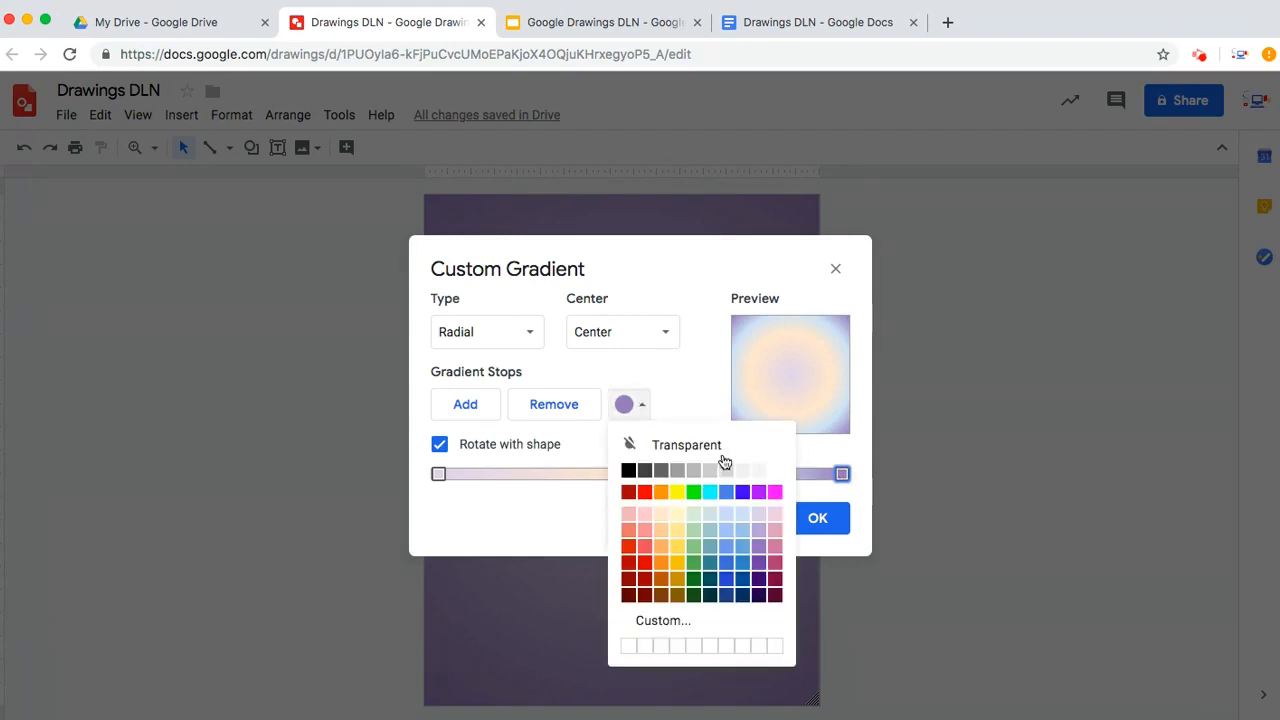
click(758, 519)
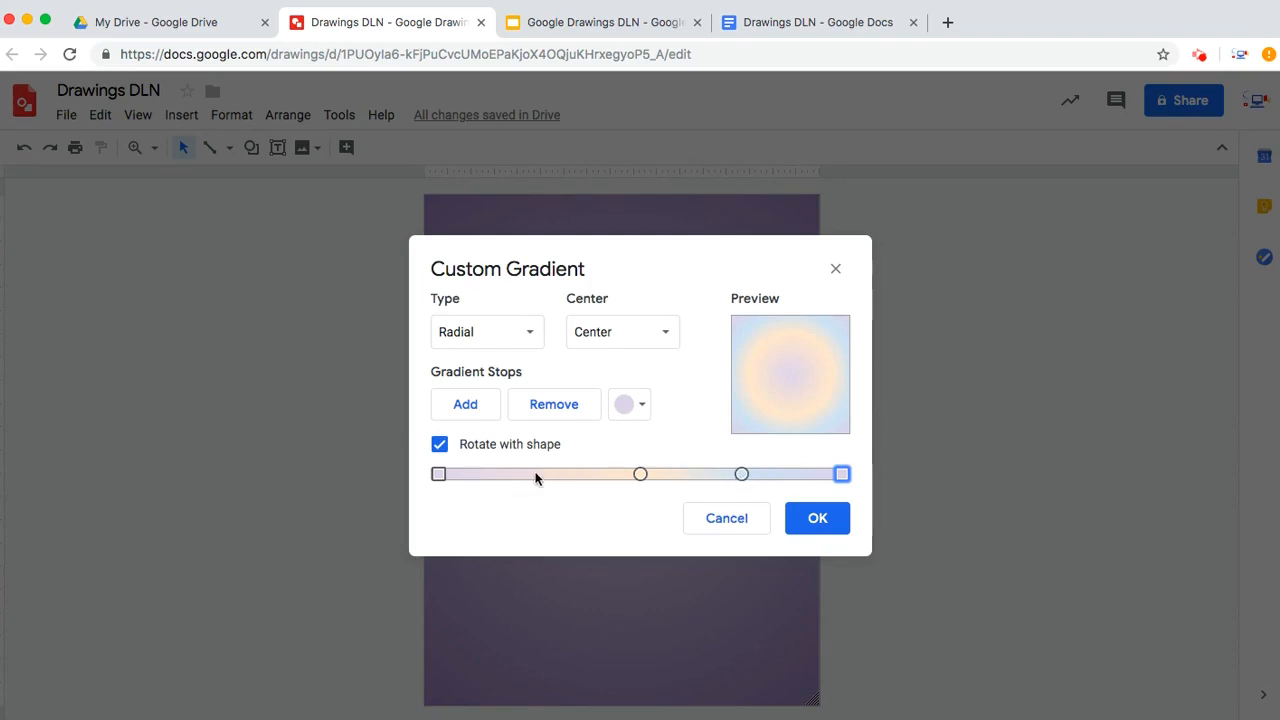
Step: Add a light blue gradient stop between the first stop and the orange middle stop
click(438, 475)
click(466, 408)
click(645, 406)
click(743, 514)
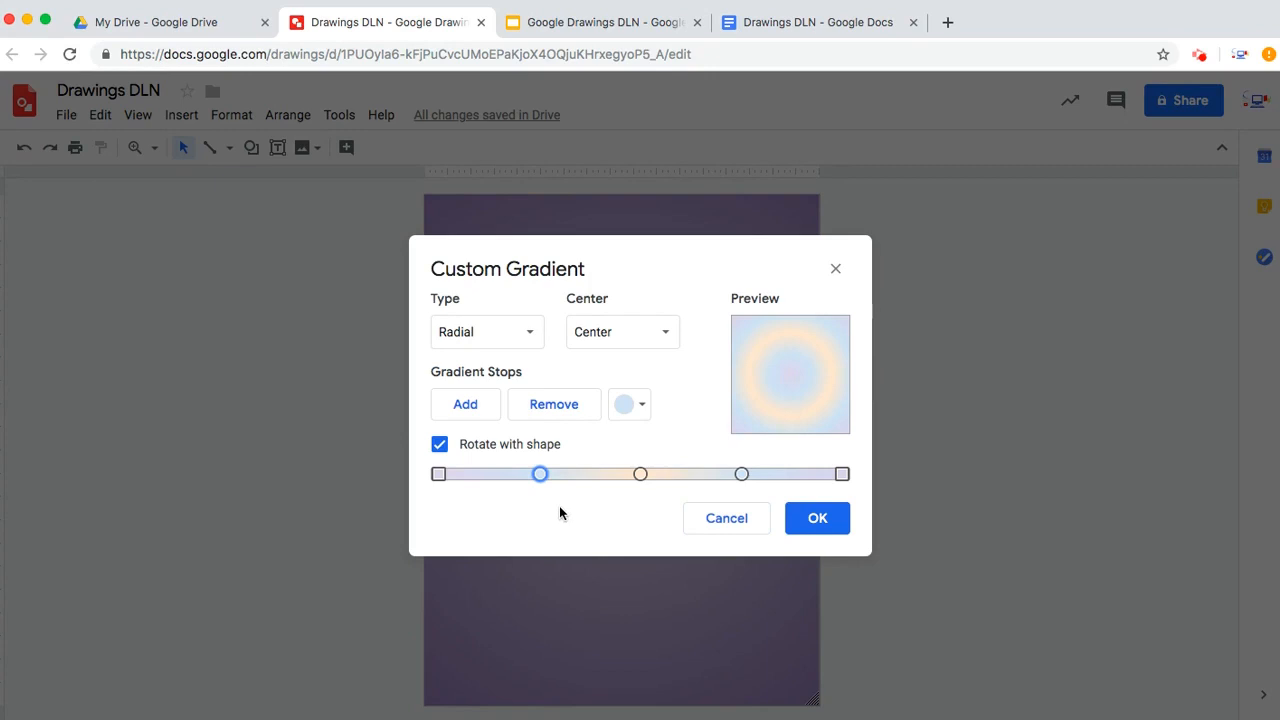
Step: Try the custom gradient as Linear with an angle of 180°
click(528, 334)
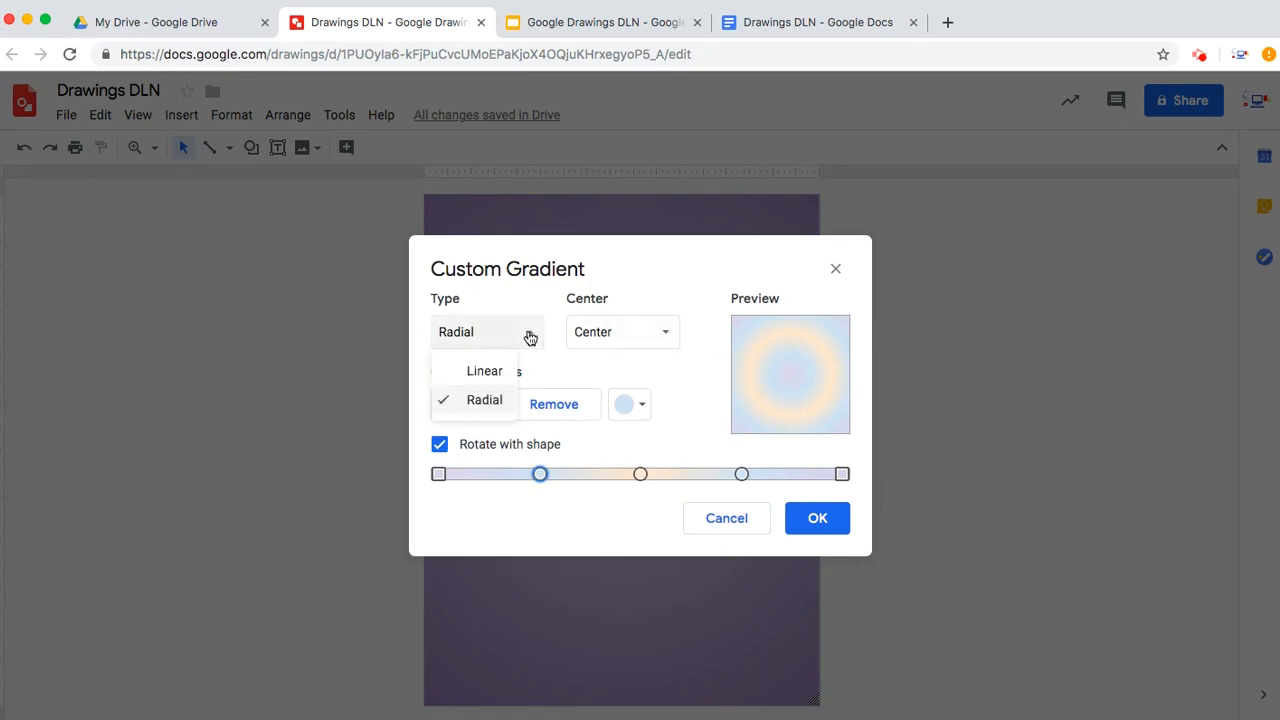
click(497, 370)
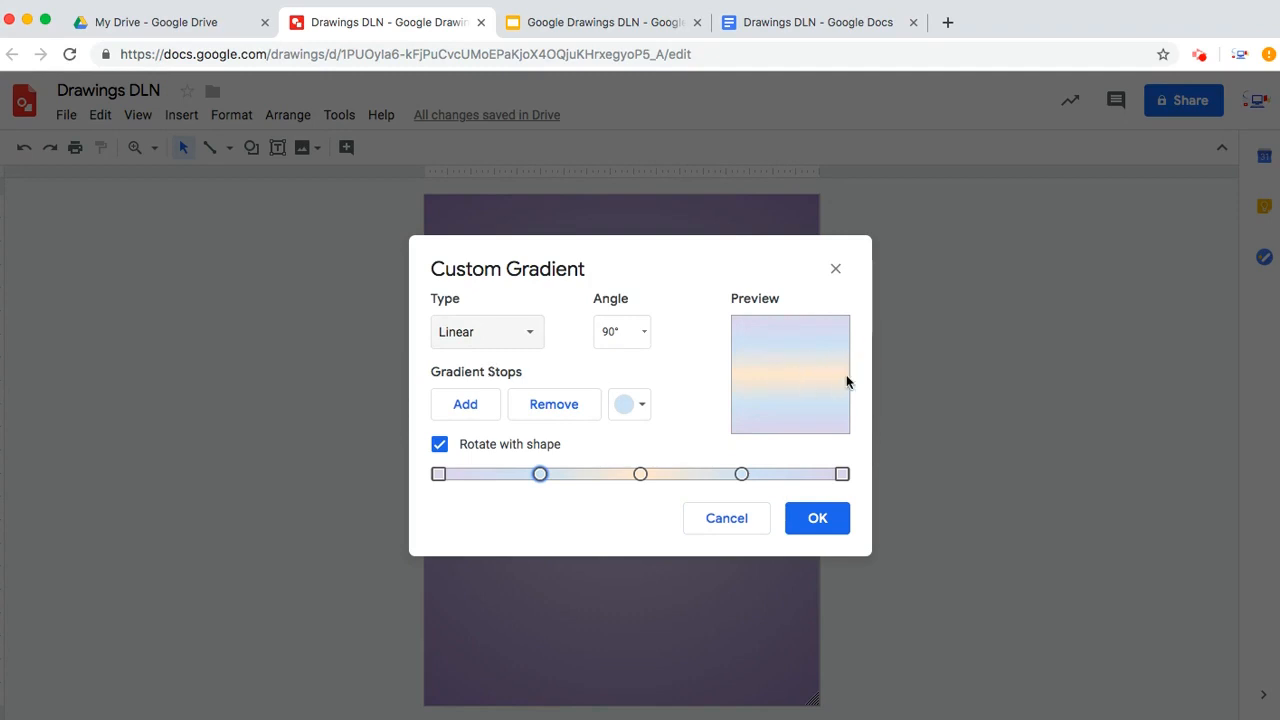
click(644, 336)
click(641, 487)
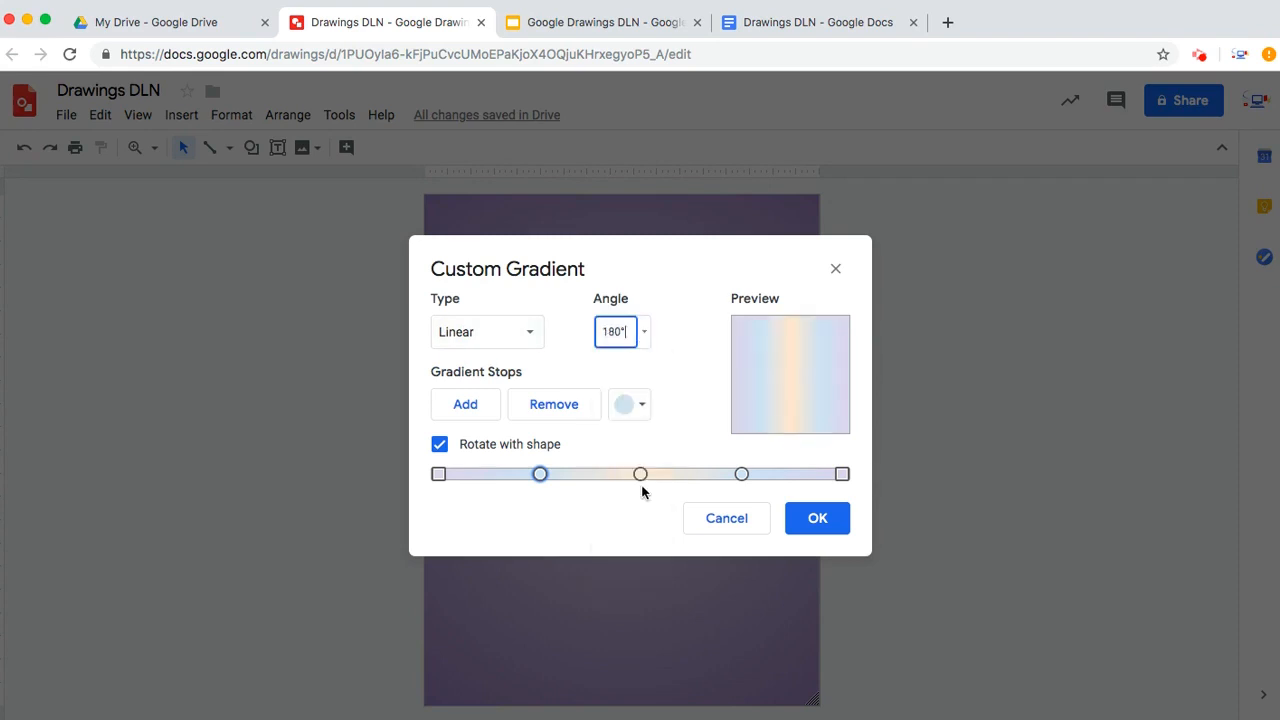
Step: Set the custom gradient to Radial with its center at Top left, and apply it to the background
click(530, 336)
click(485, 400)
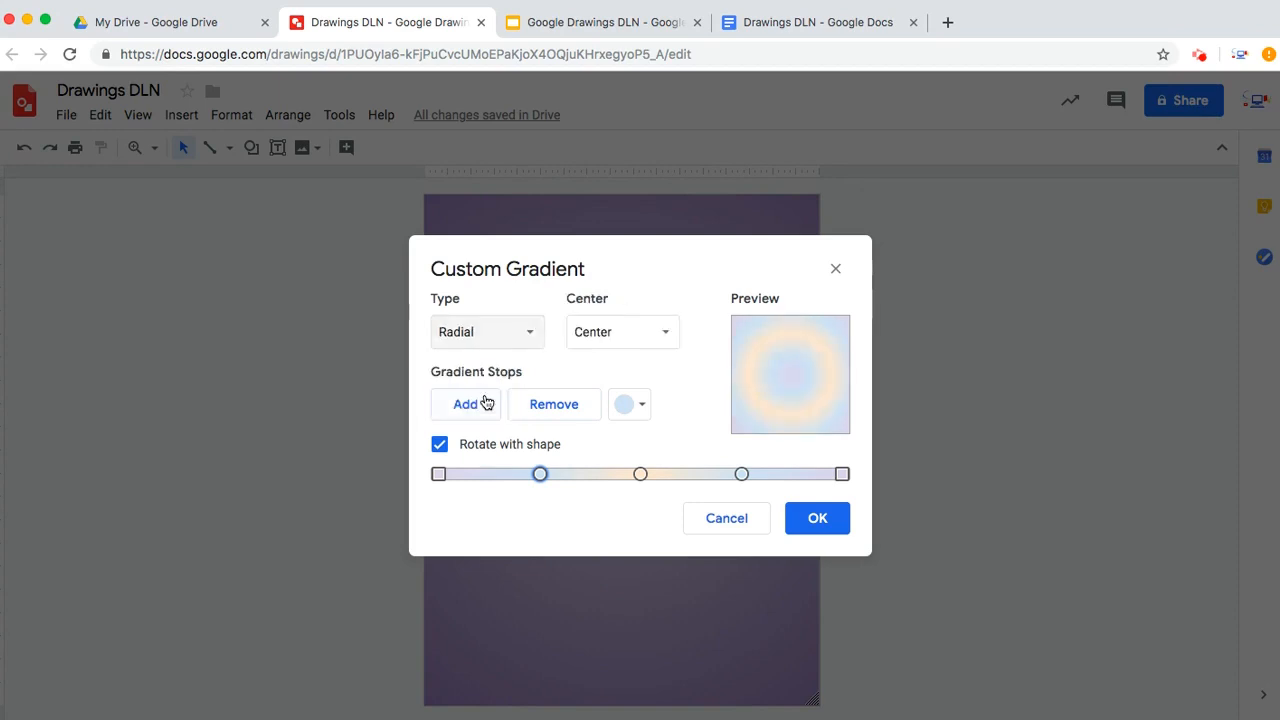
click(666, 332)
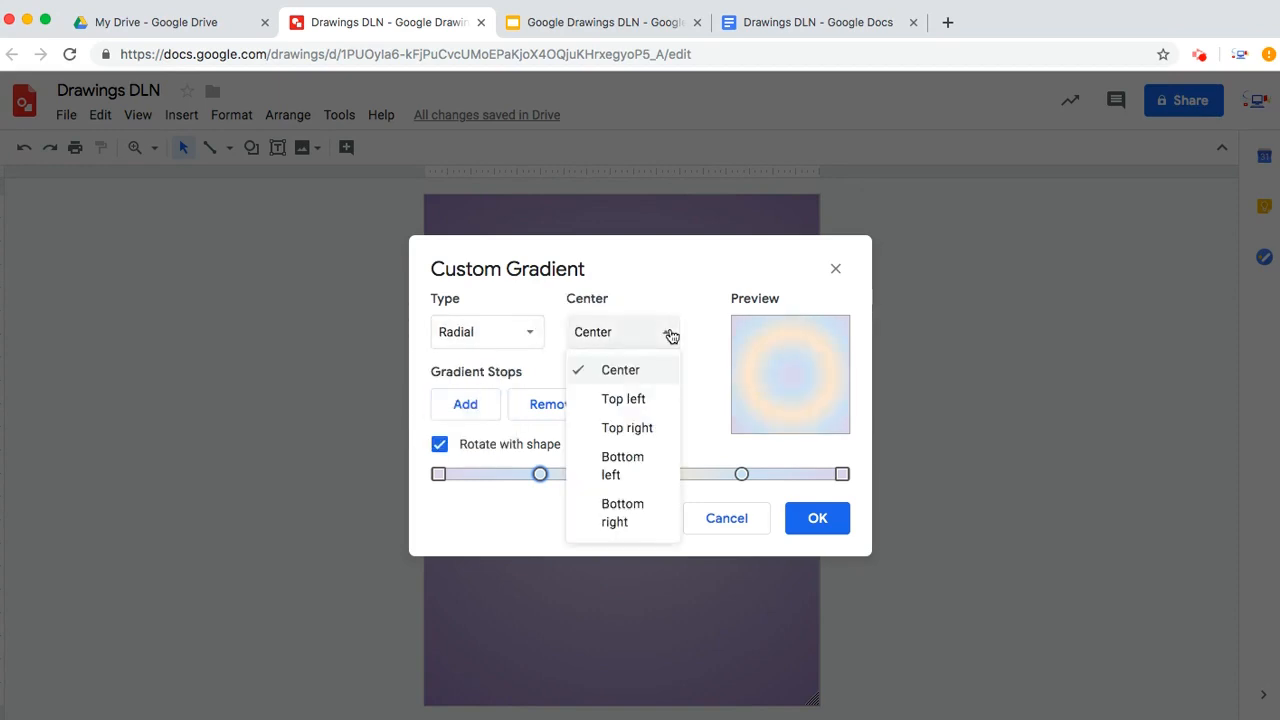
click(626, 402)
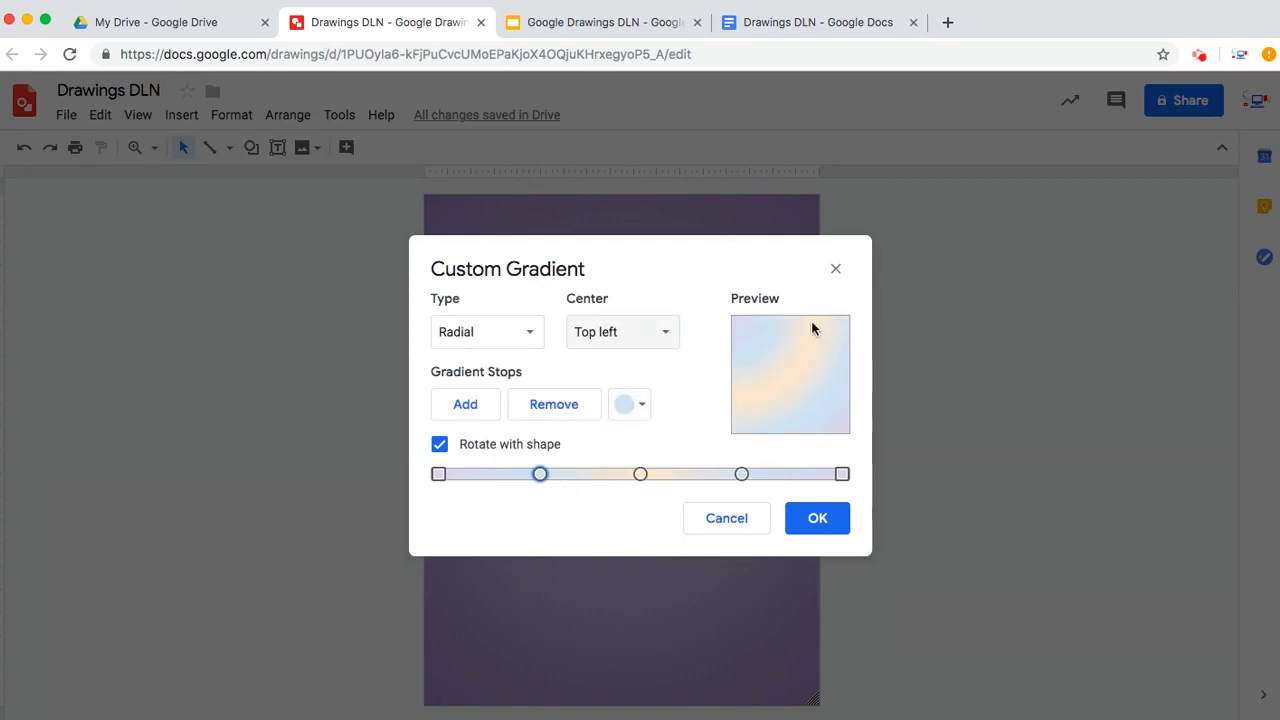
click(818, 518)
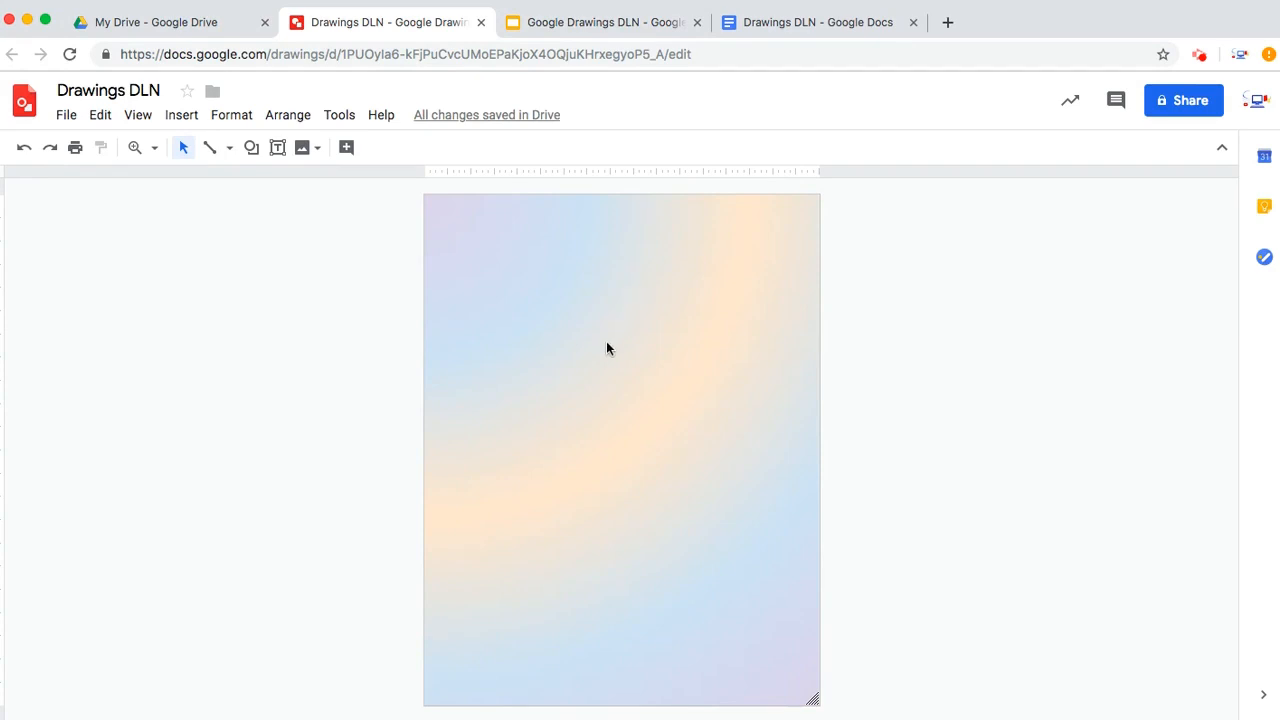
Step: Search the web for "flowers" images to insert into the drawing
click(182, 117)
mouse_move(199, 160)
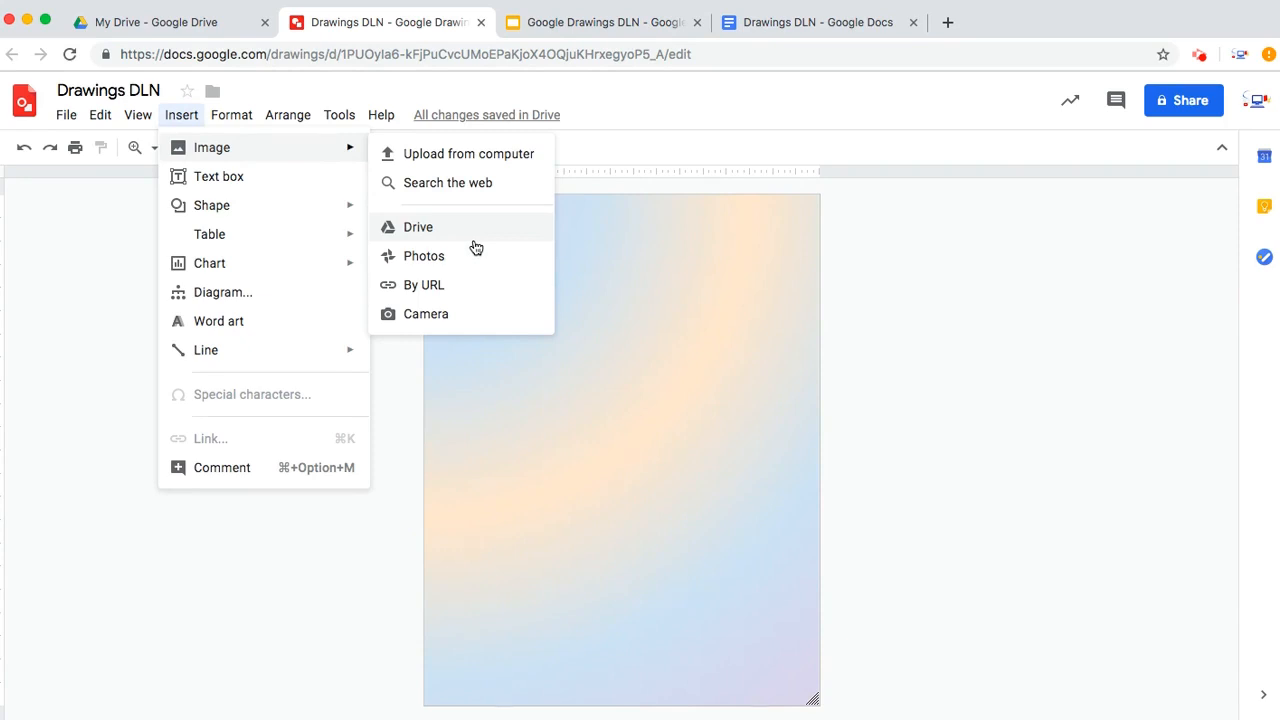
click(486, 184)
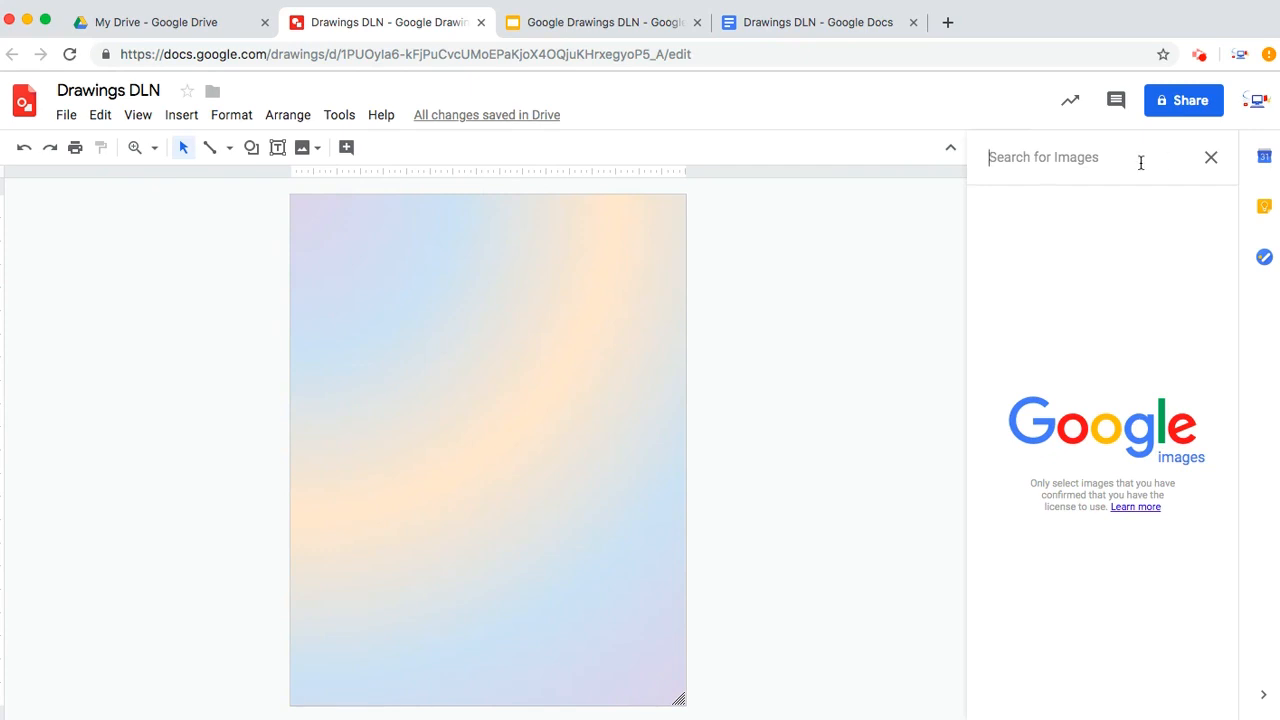
text(flowers)
key(Return)
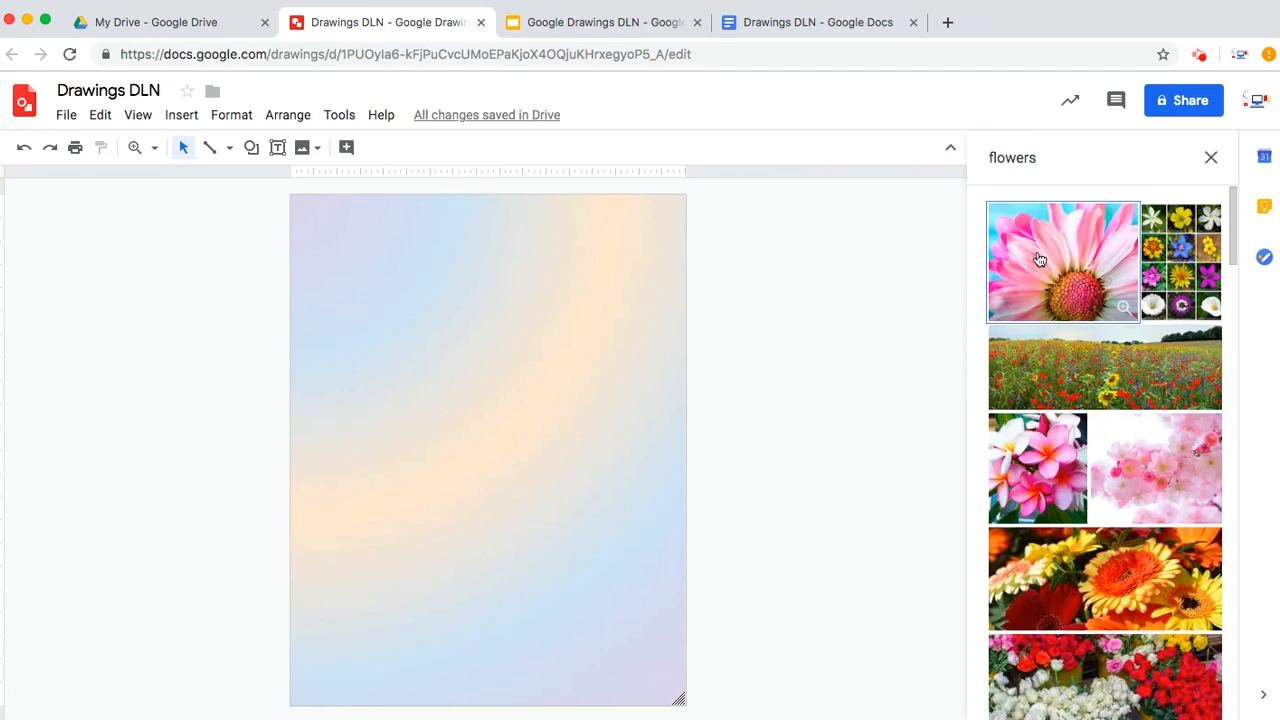
Step: Insert the first result, the pink daisy close-up, and move it to the vertical middle of the page
click(1073, 270)
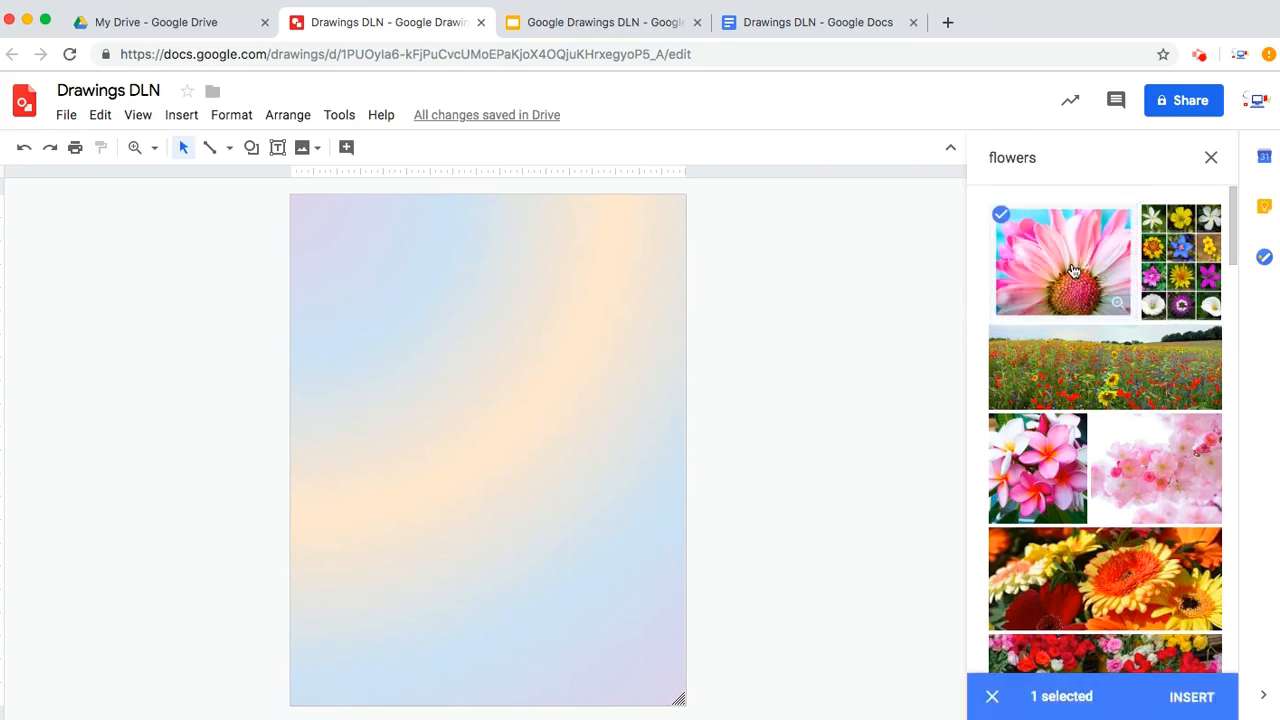
click(1190, 697)
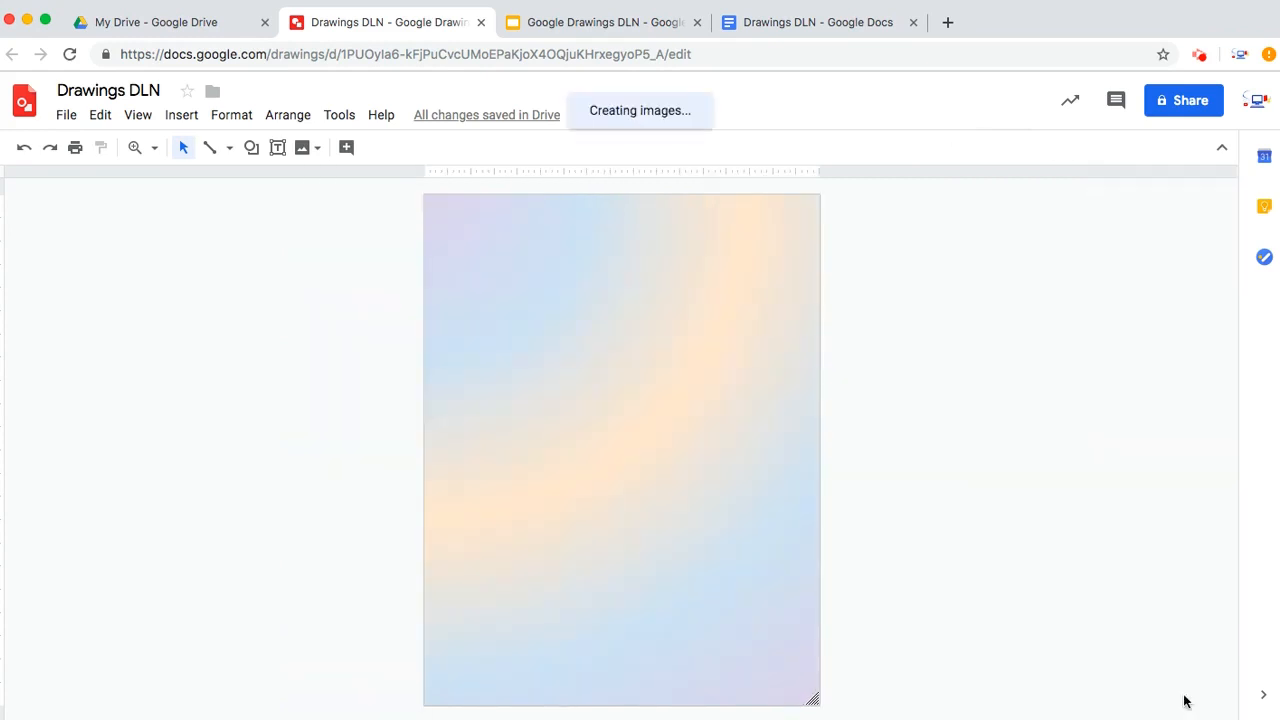
drag(695, 357, 698, 484)
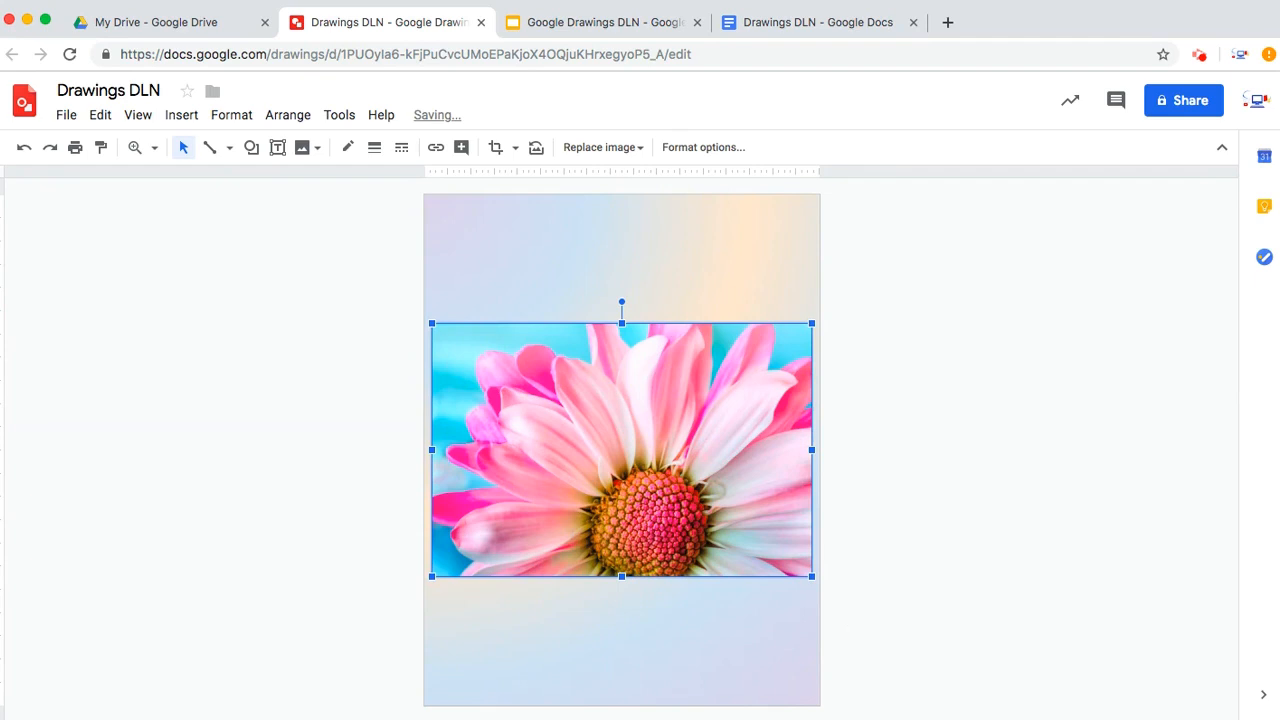
click(643, 235)
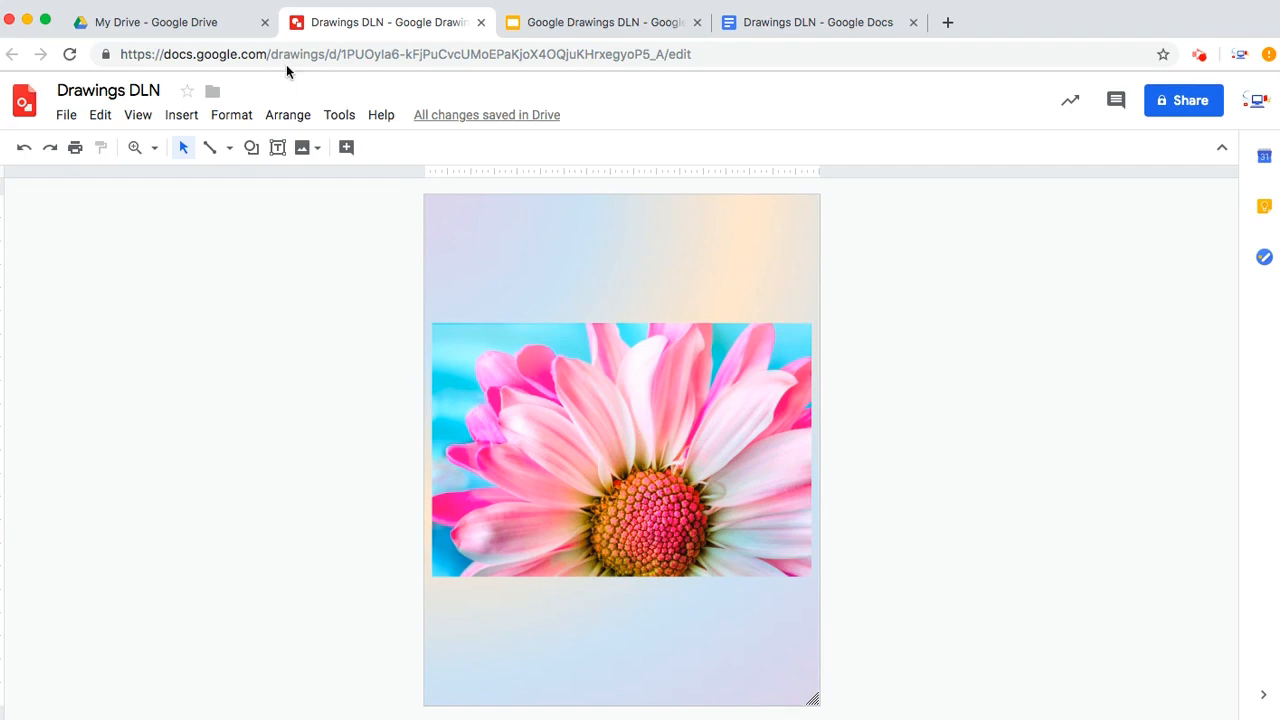
Step: Switch to the Google Drawings DLN presentation and review slides 5 to 7, on image backgrounds, Task 1 and Google Docs integration
click(583, 22)
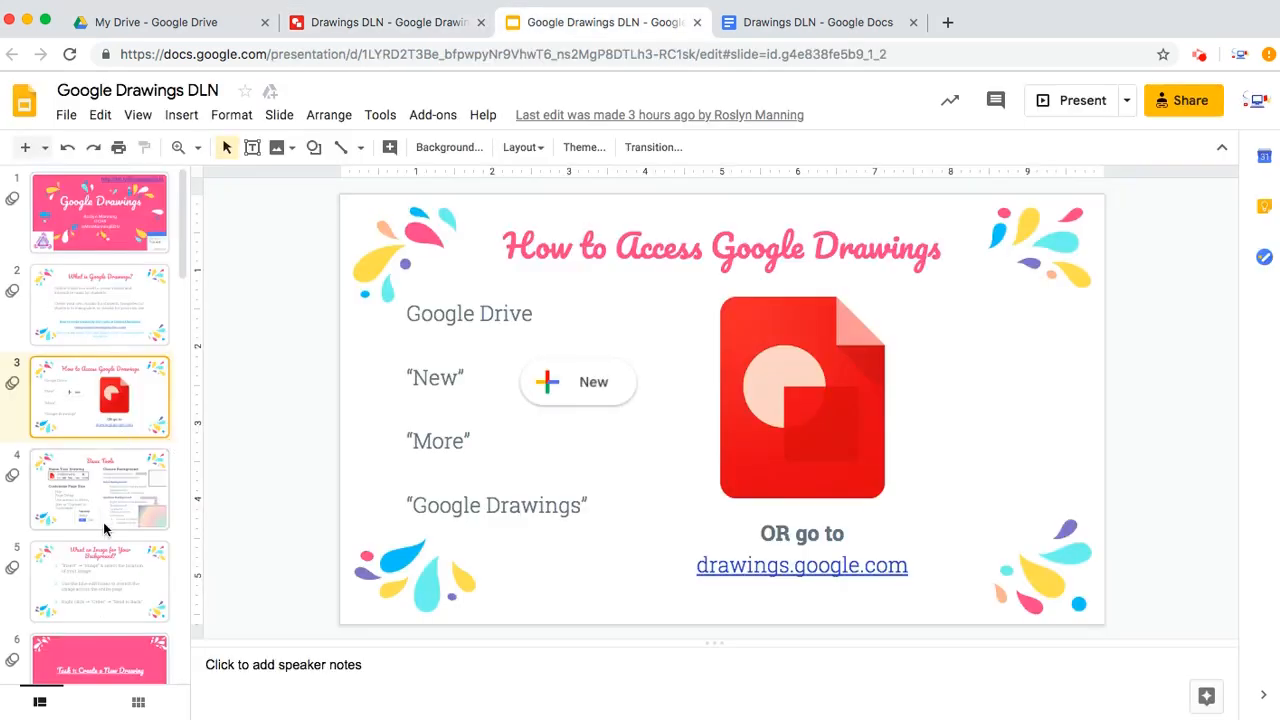
click(106, 591)
scroll(106, 591, down, 5)
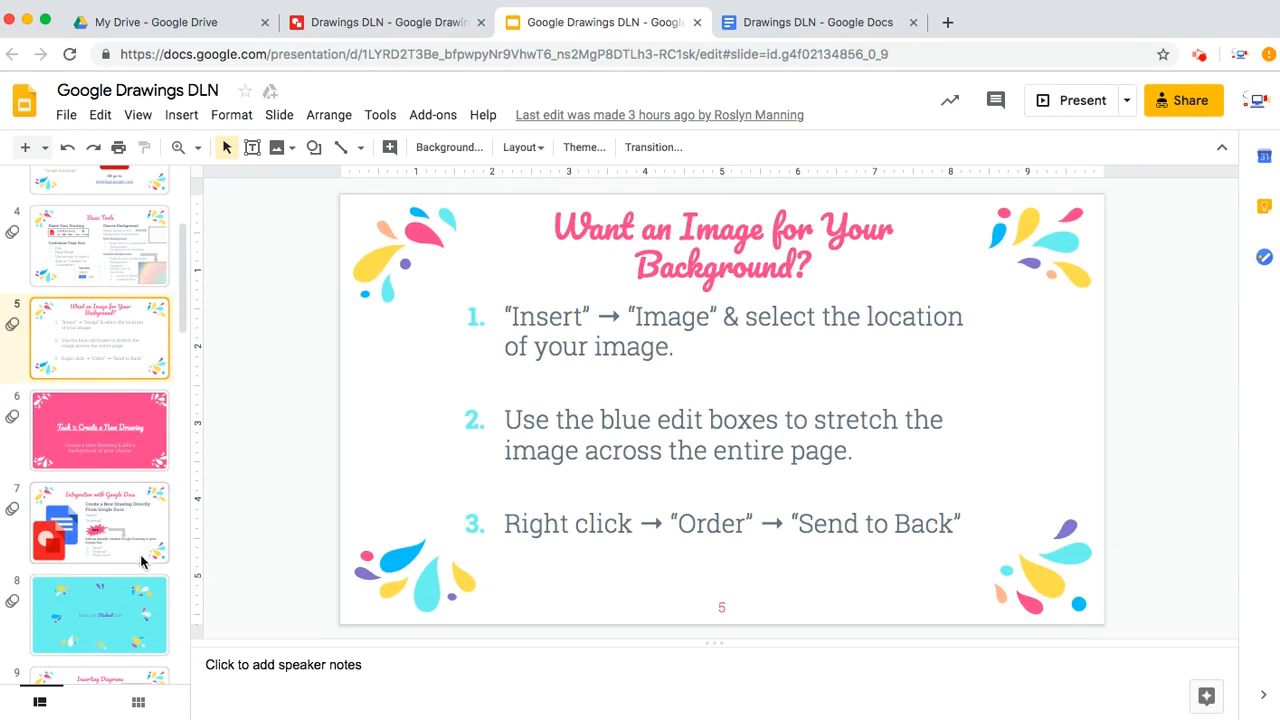
scroll(139, 558, down, 1)
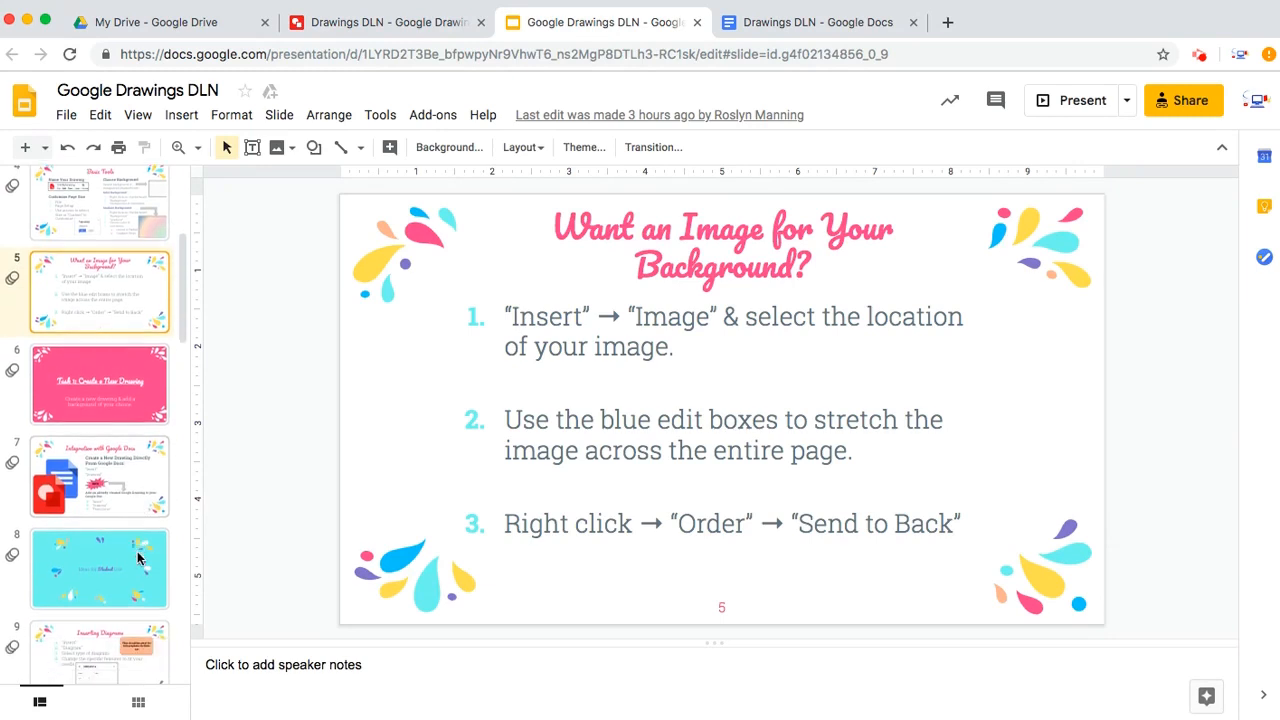
click(131, 408)
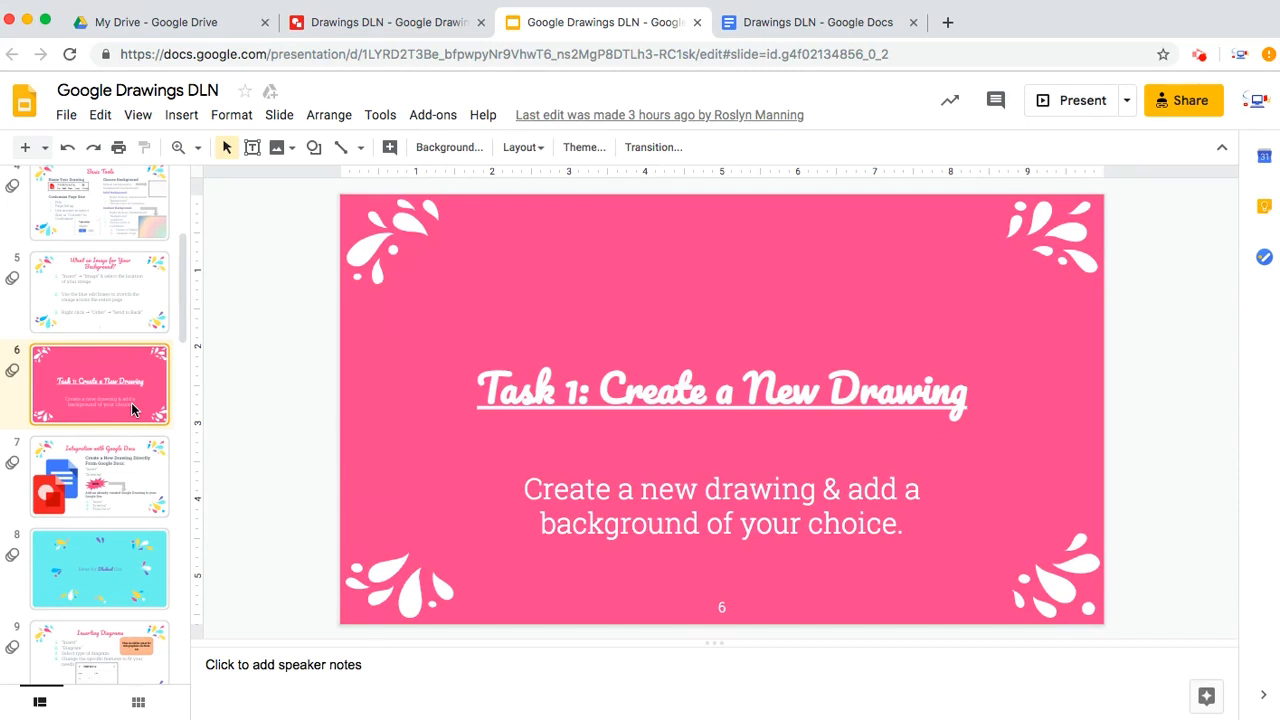
click(103, 475)
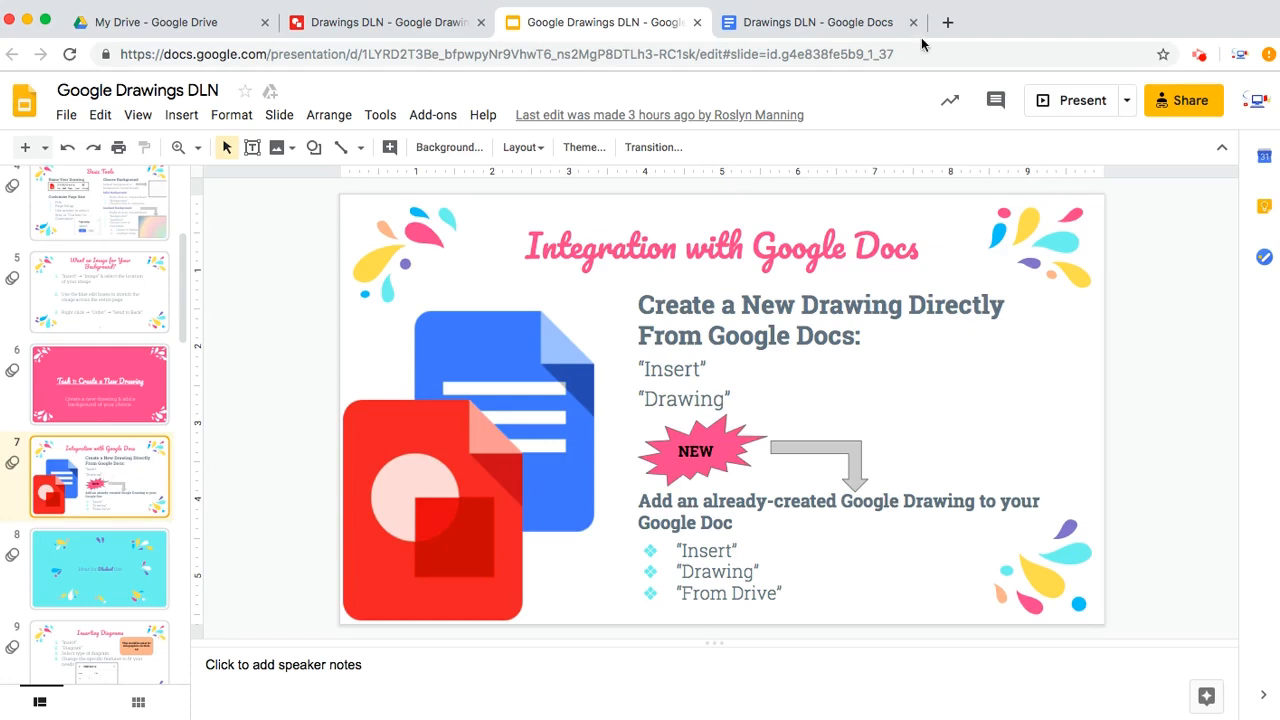
Step: Switch to the Drawings DLN Google Doc and insert the Drawings DLN drawing from Drive, linked to its source
click(835, 29)
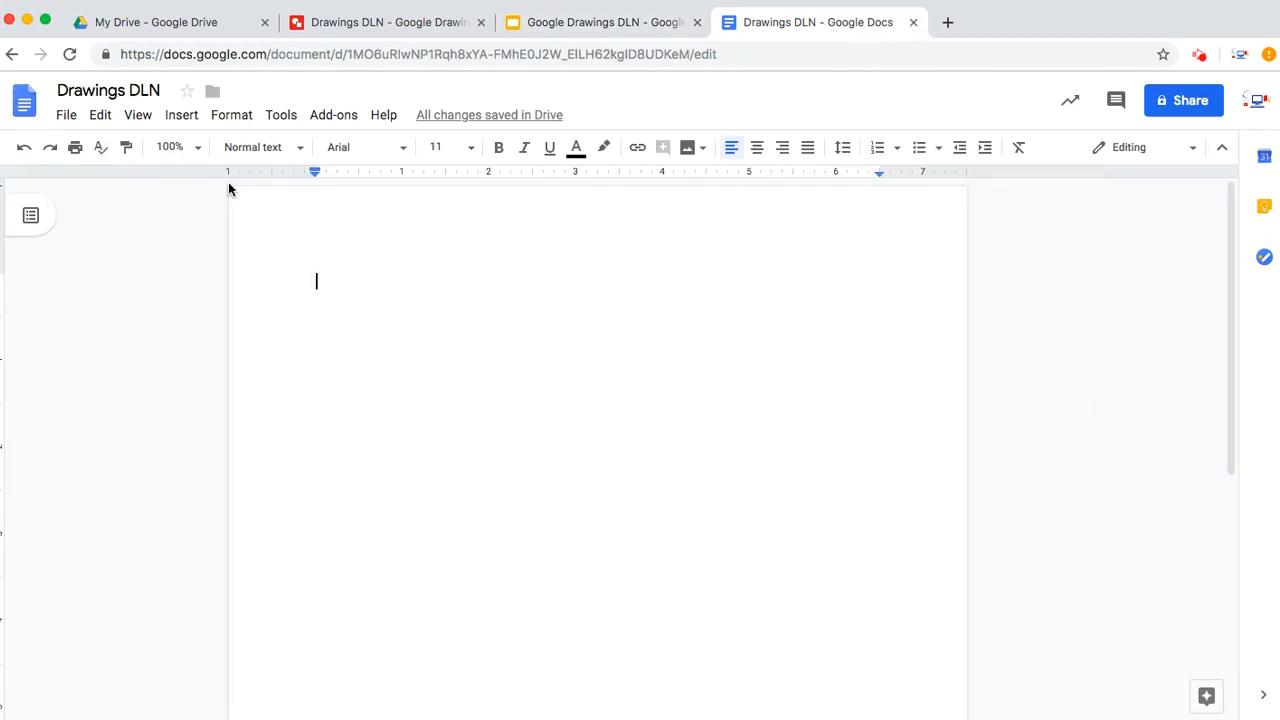
click(180, 115)
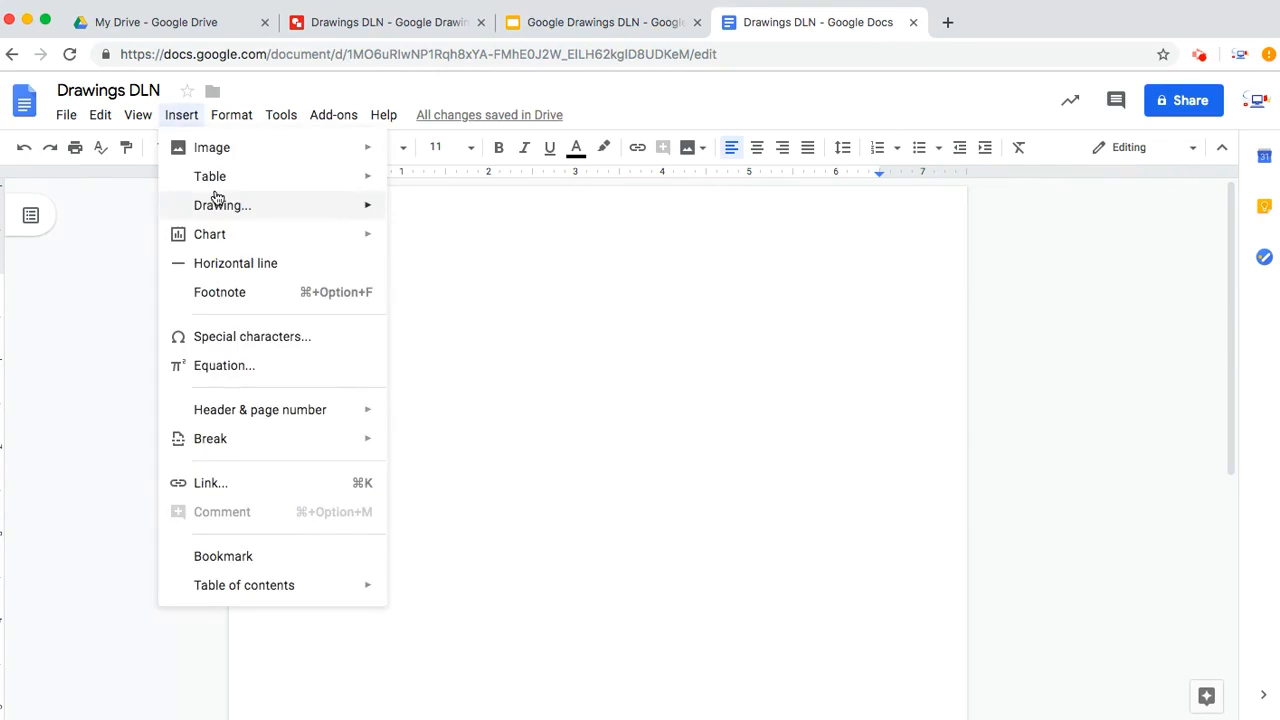
mouse_move(292, 184)
mouse_move(286, 206)
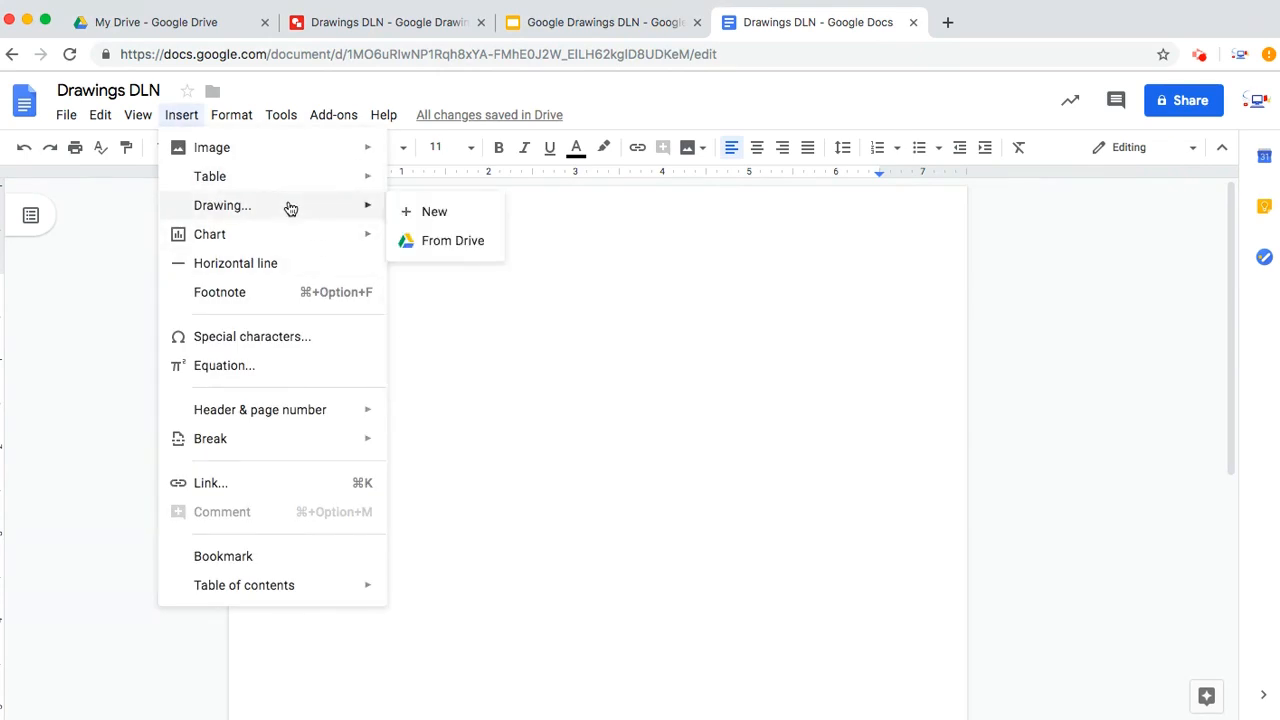
click(446, 242)
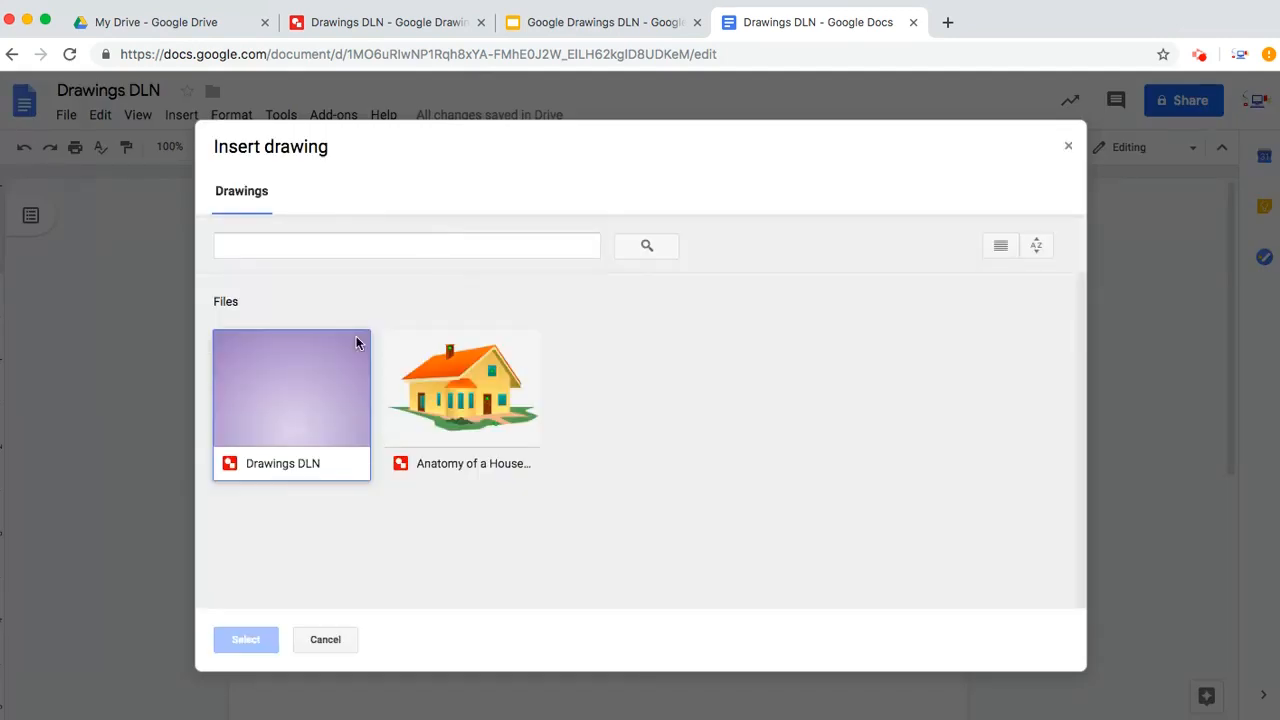
click(294, 432)
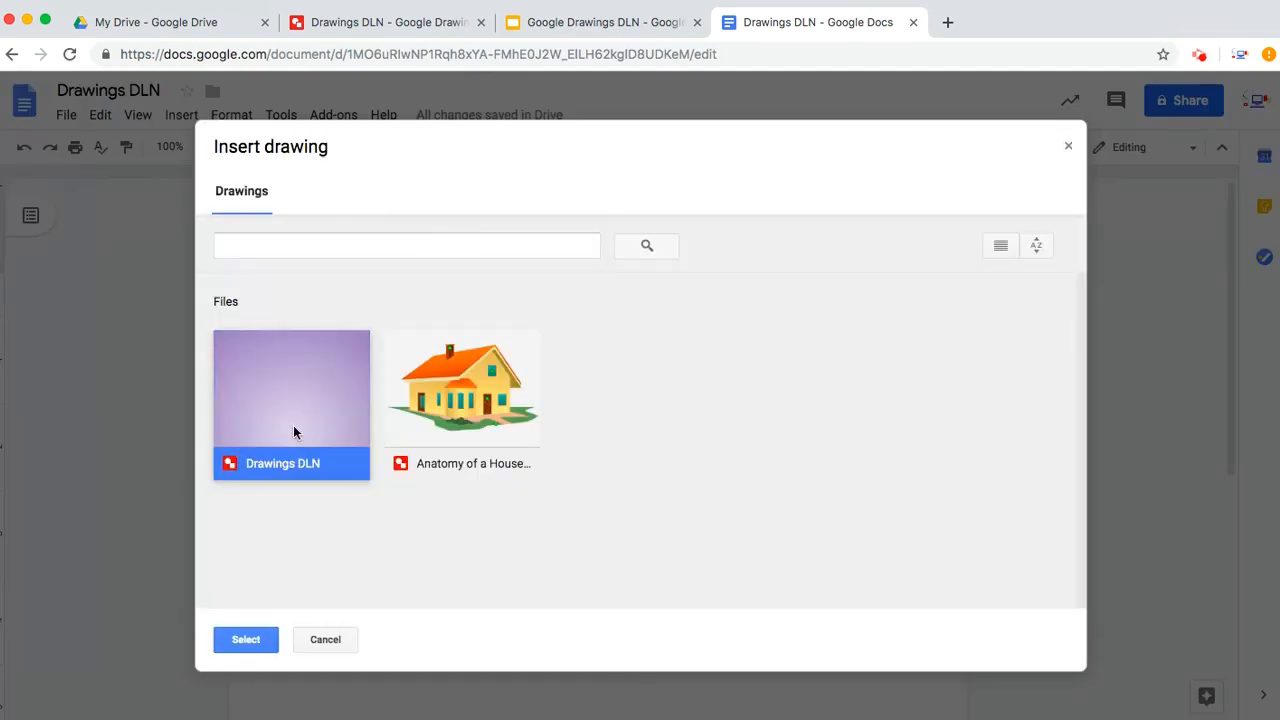
click(249, 639)
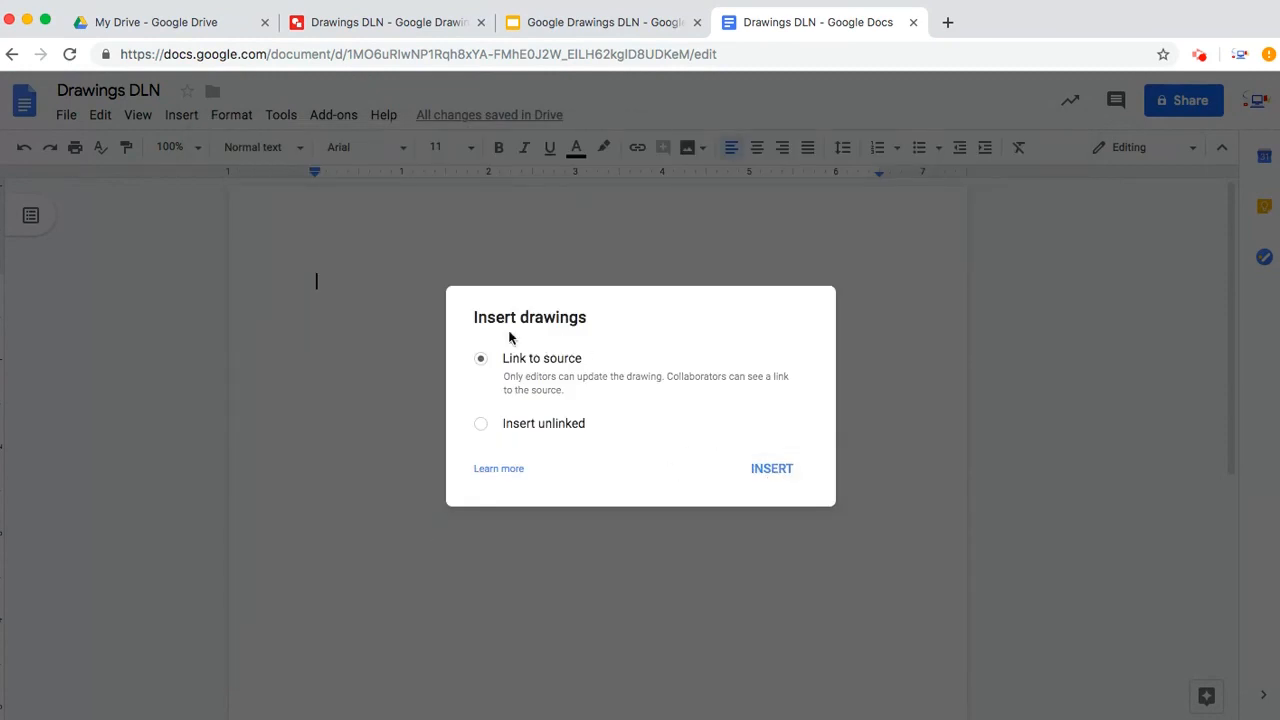
click(782, 474)
scroll(941, 471, up, 3)
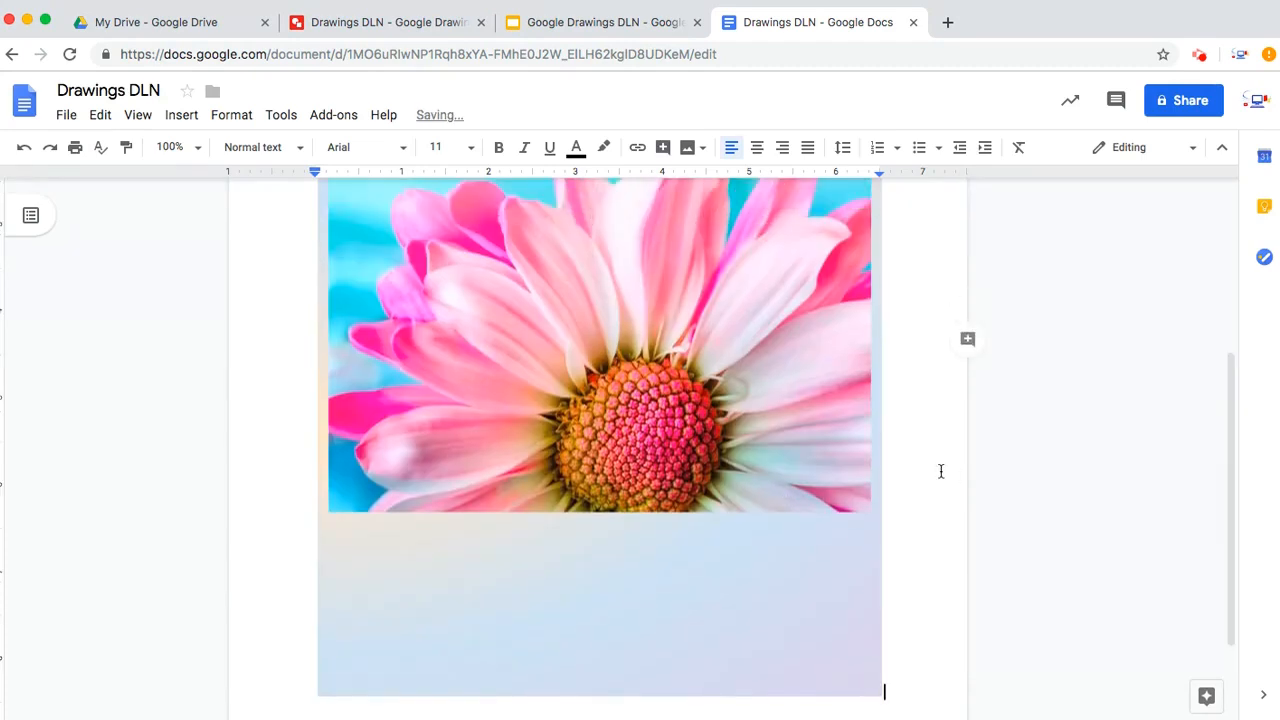
scroll(697, 469, down, 3)
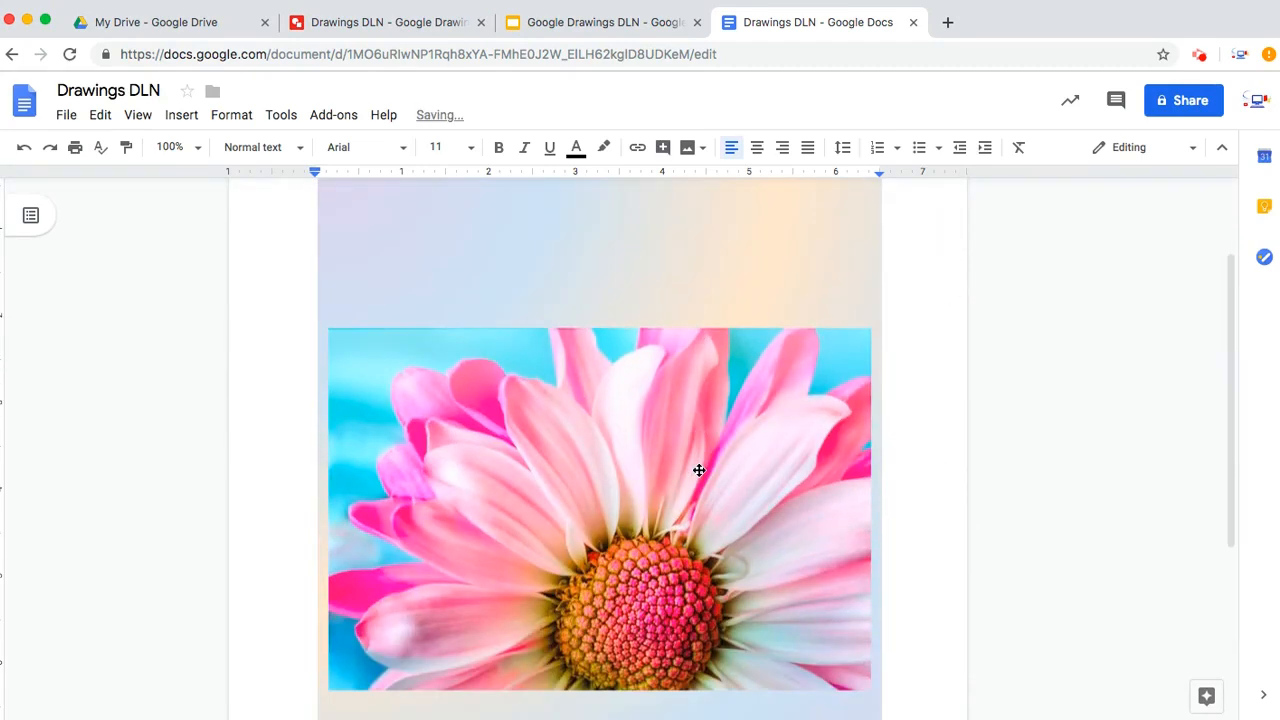
Step: Switch to the Drawings DLN drawing and add a wide text box above the flower reading "This is my sample Drawing"
click(368, 23)
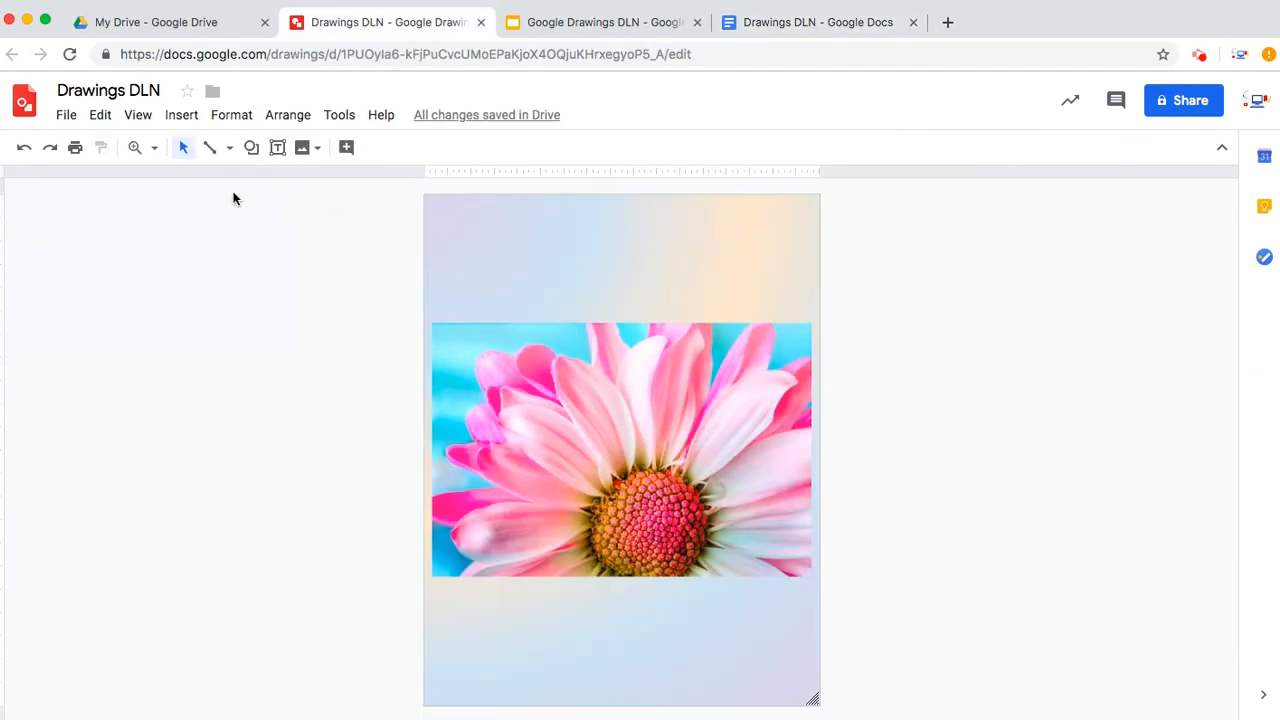
click(183, 116)
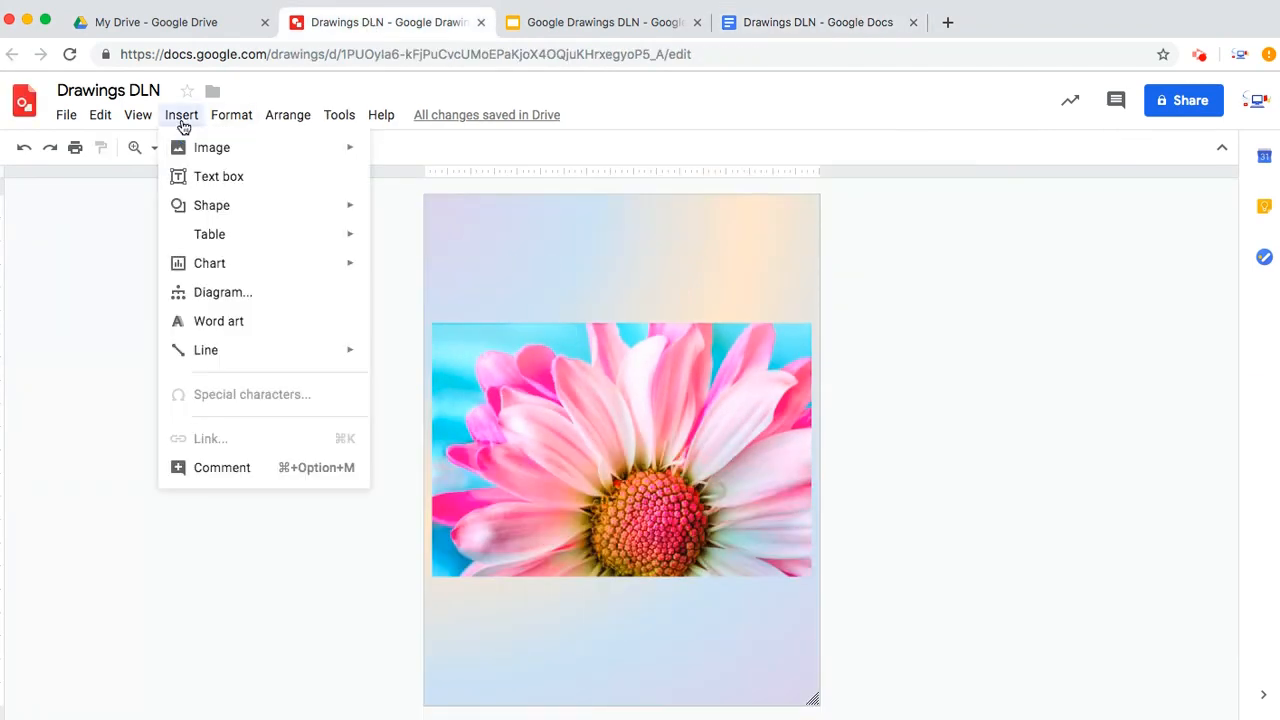
click(224, 176)
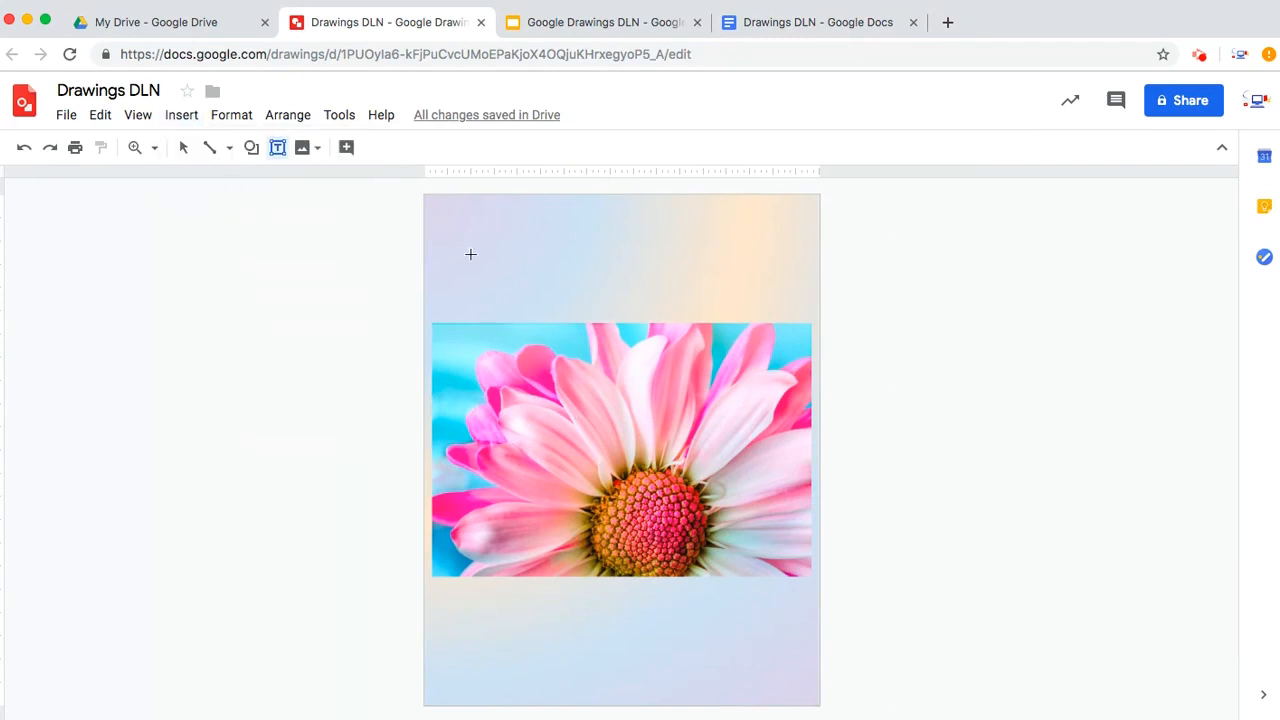
drag(460, 213, 783, 301)
text(This)
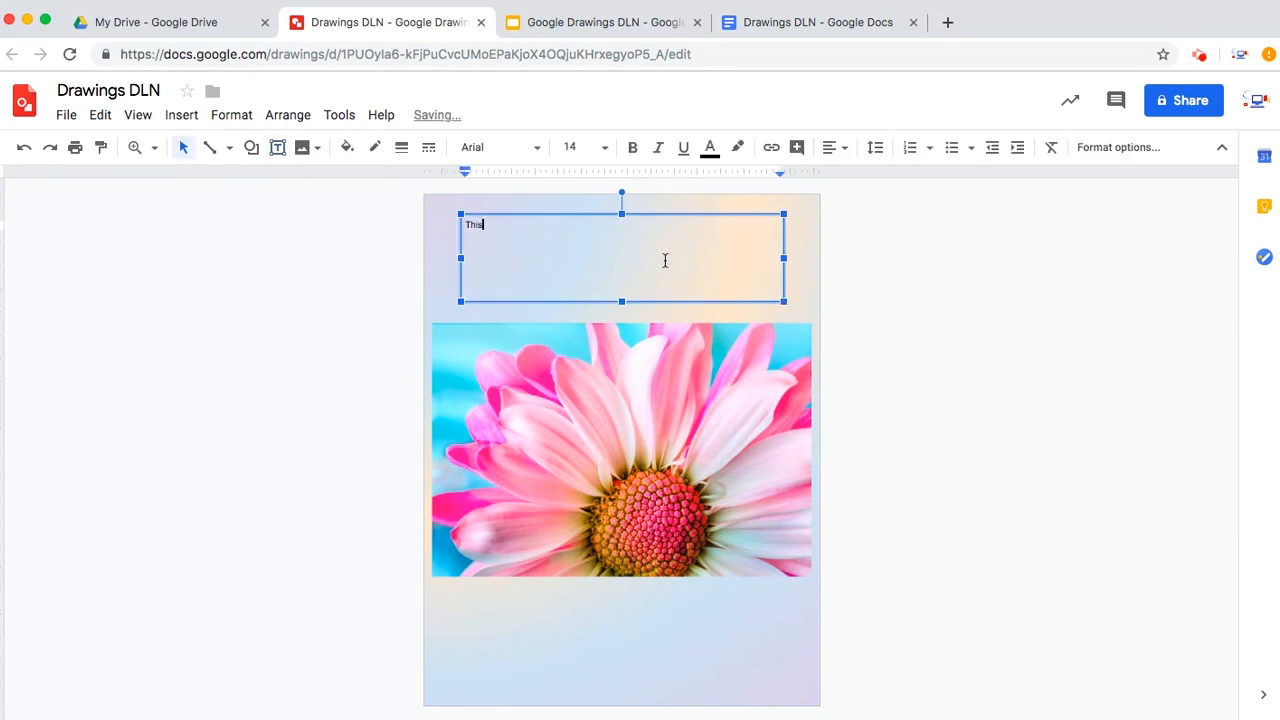
text( is my sample Drawing)
Step: Set the title text above the flower to size 30 and center it horizontally
drag(598, 225, 457, 216)
click(604, 147)
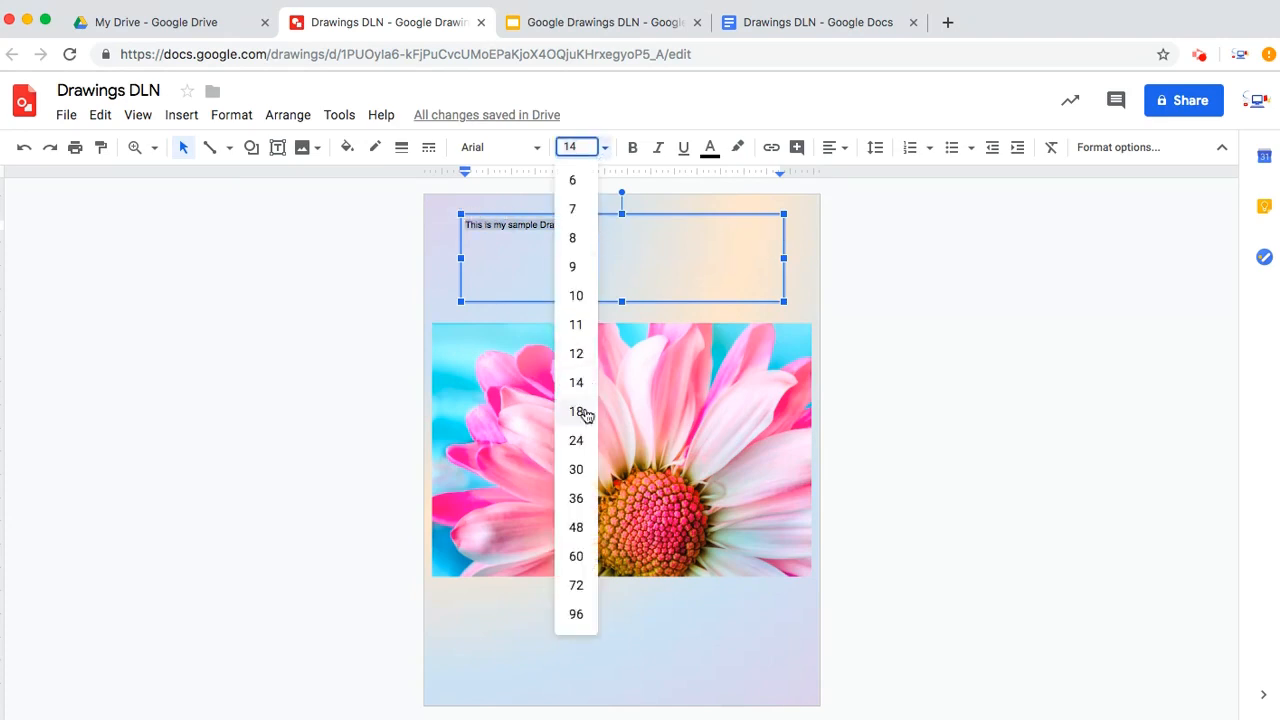
click(580, 469)
click(830, 147)
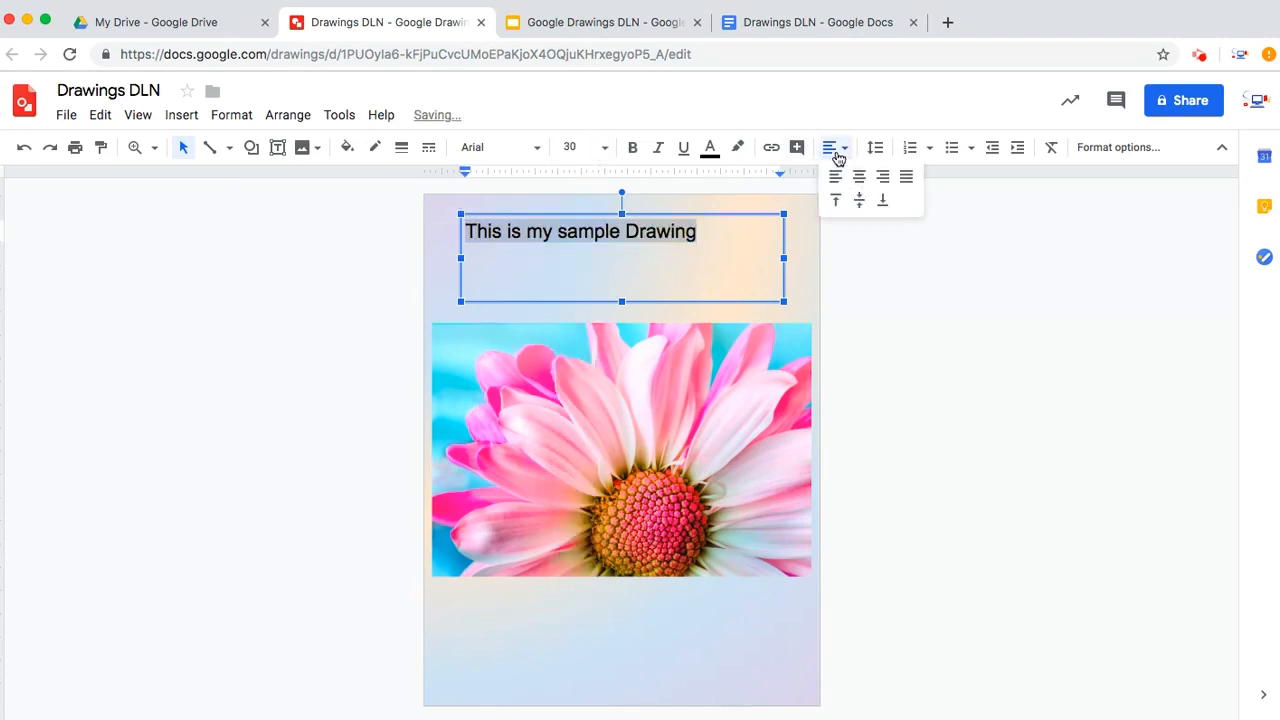
click(860, 178)
click(812, 258)
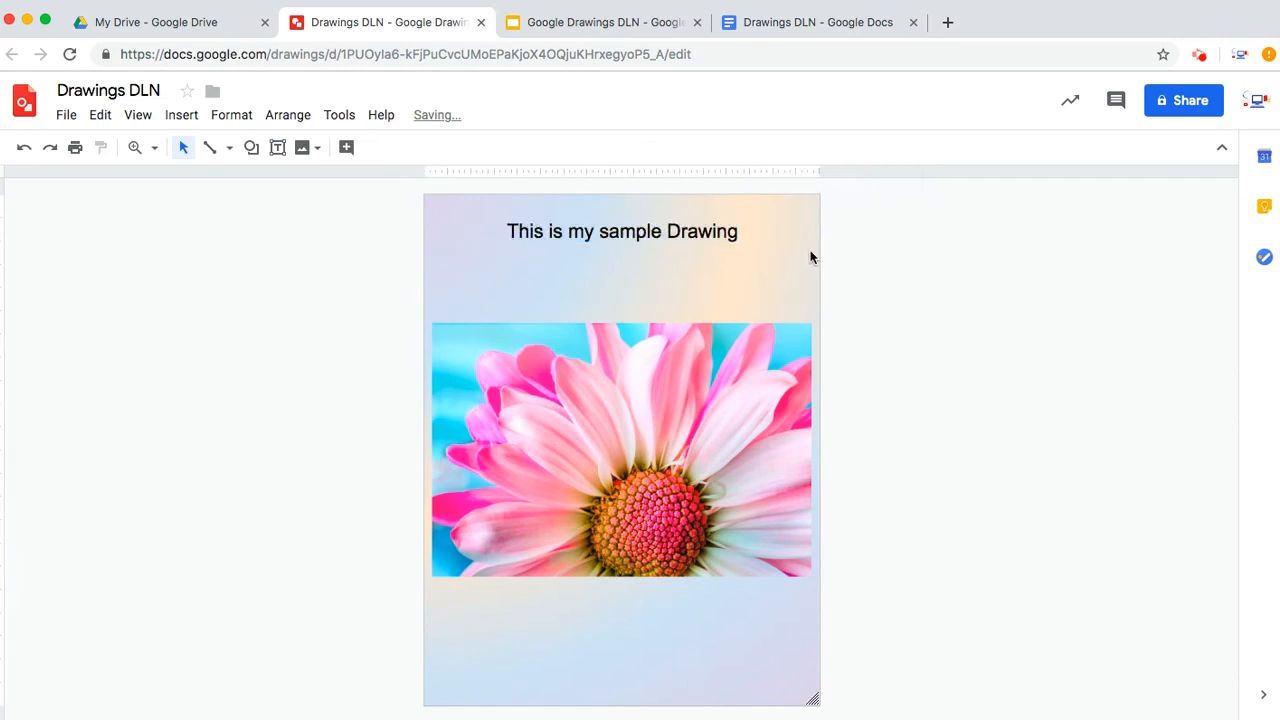
Step: Switch to the Drawings DLN Google Doc, update the linked drawing there, and compare it with the source drawing
click(780, 22)
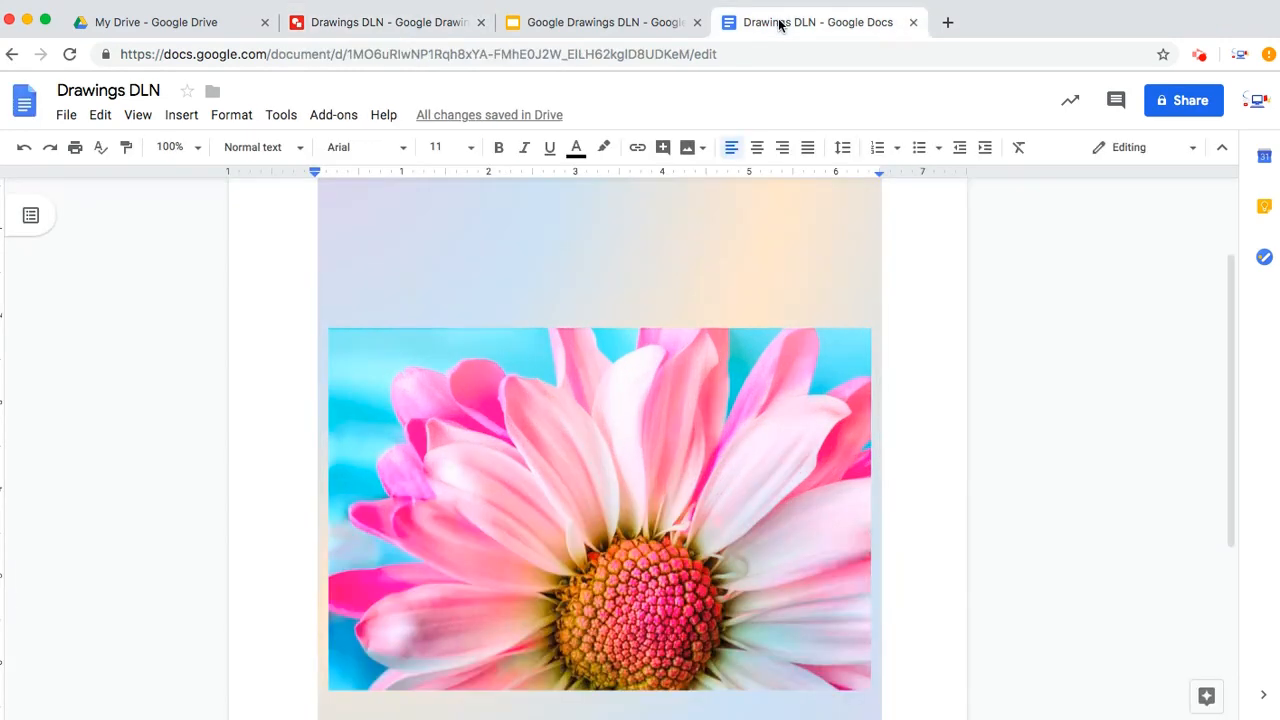
scroll(899, 409, down, 3)
scroll(899, 409, up, 6)
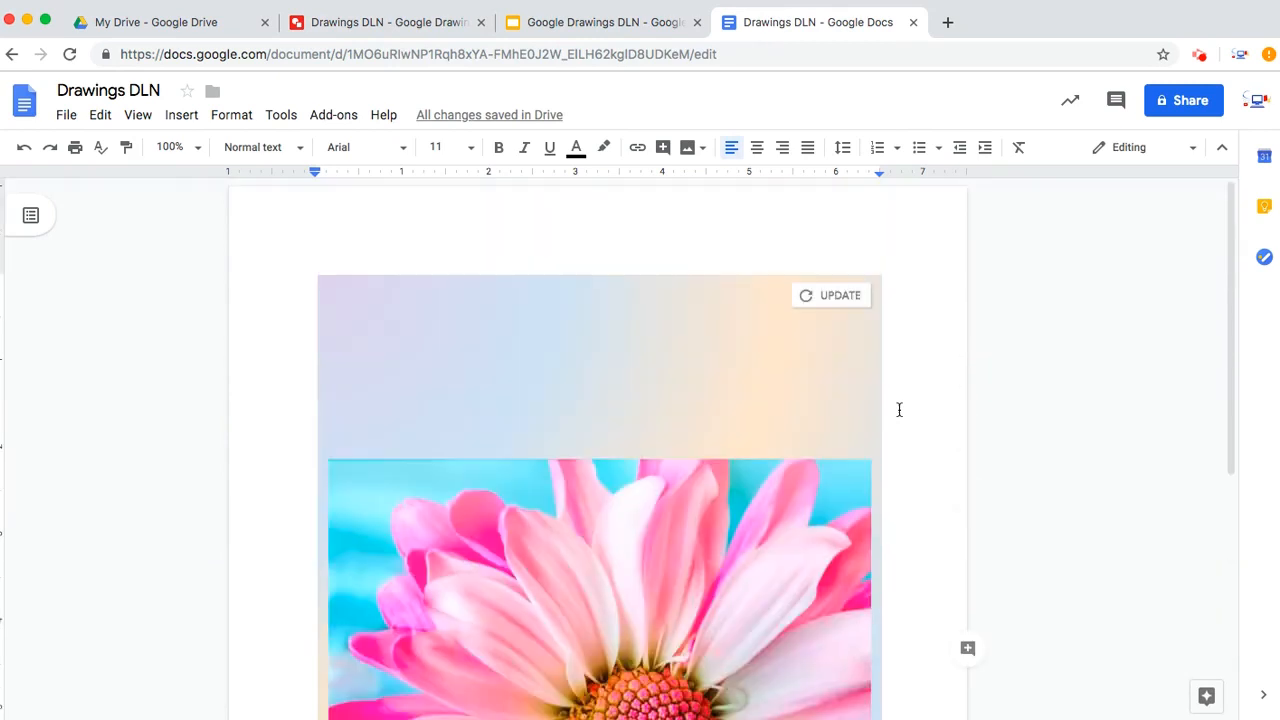
click(840, 298)
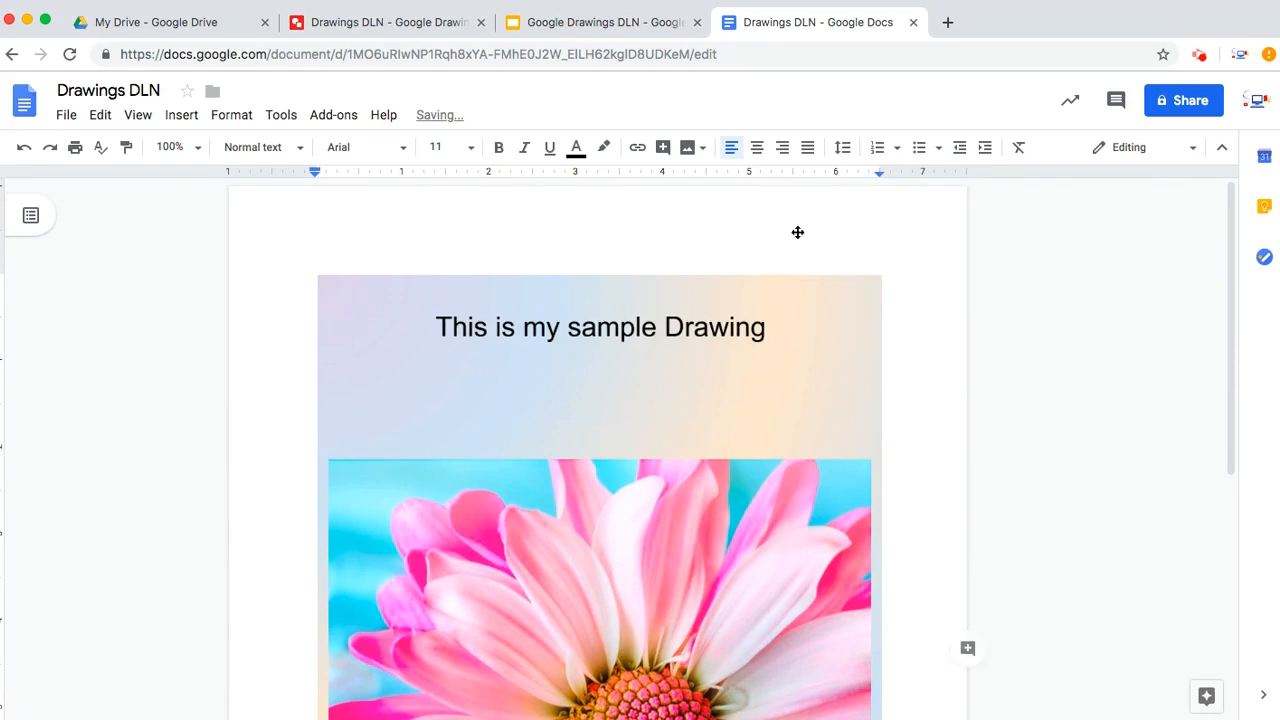
click(368, 23)
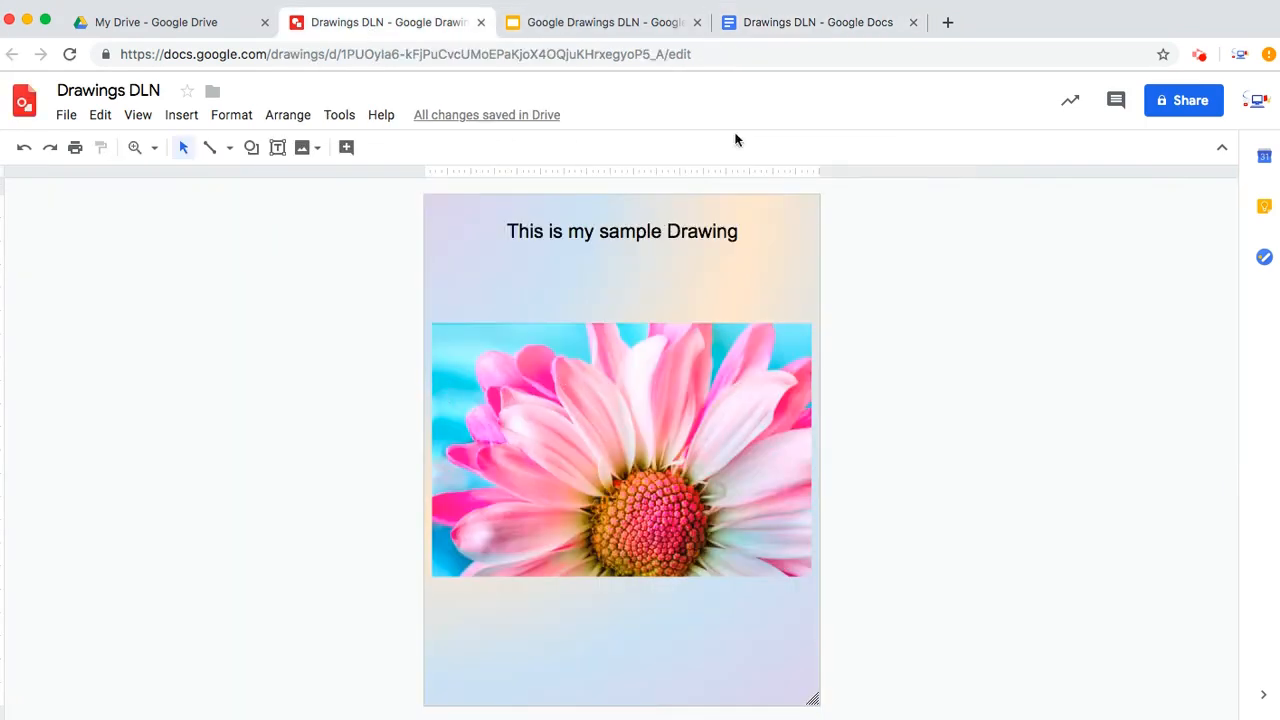
click(790, 30)
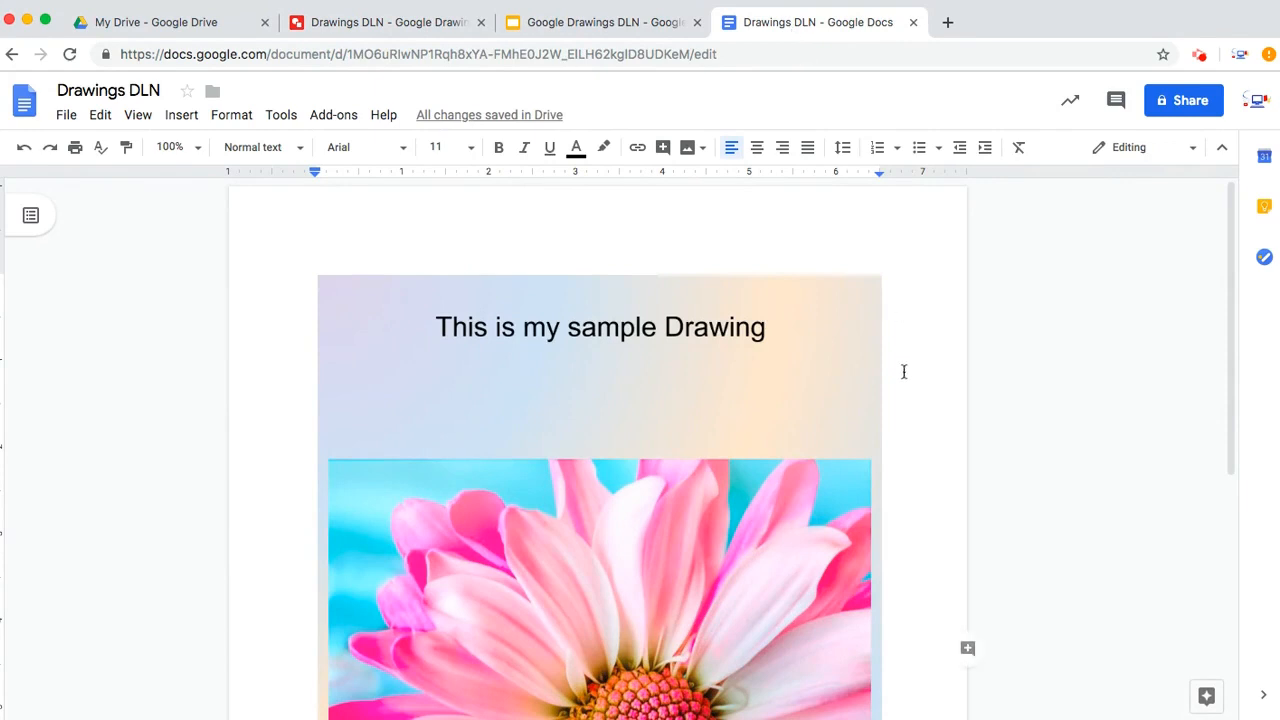
Step: Shrink the linked drawing in the document proportionally to about 4.7 inches wide
click(762, 393)
scroll(878, 493, down, 5)
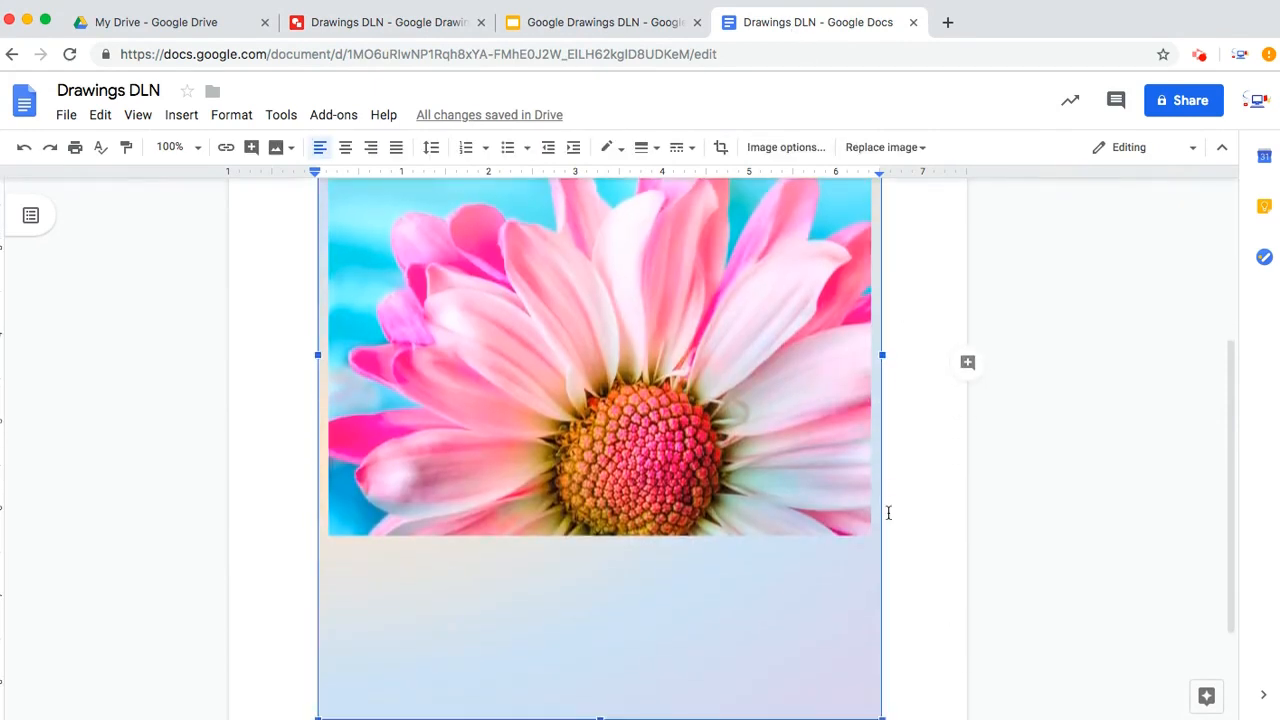
drag(884, 577, 729, 369)
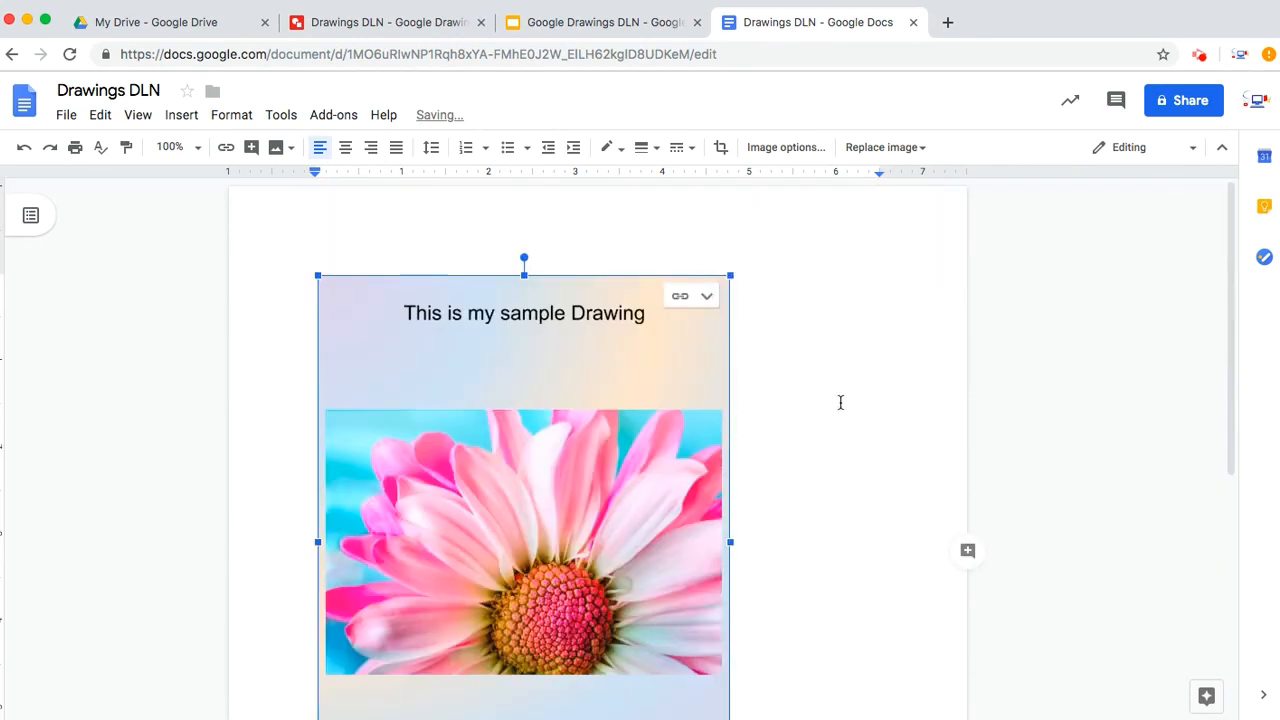
click(840, 403)
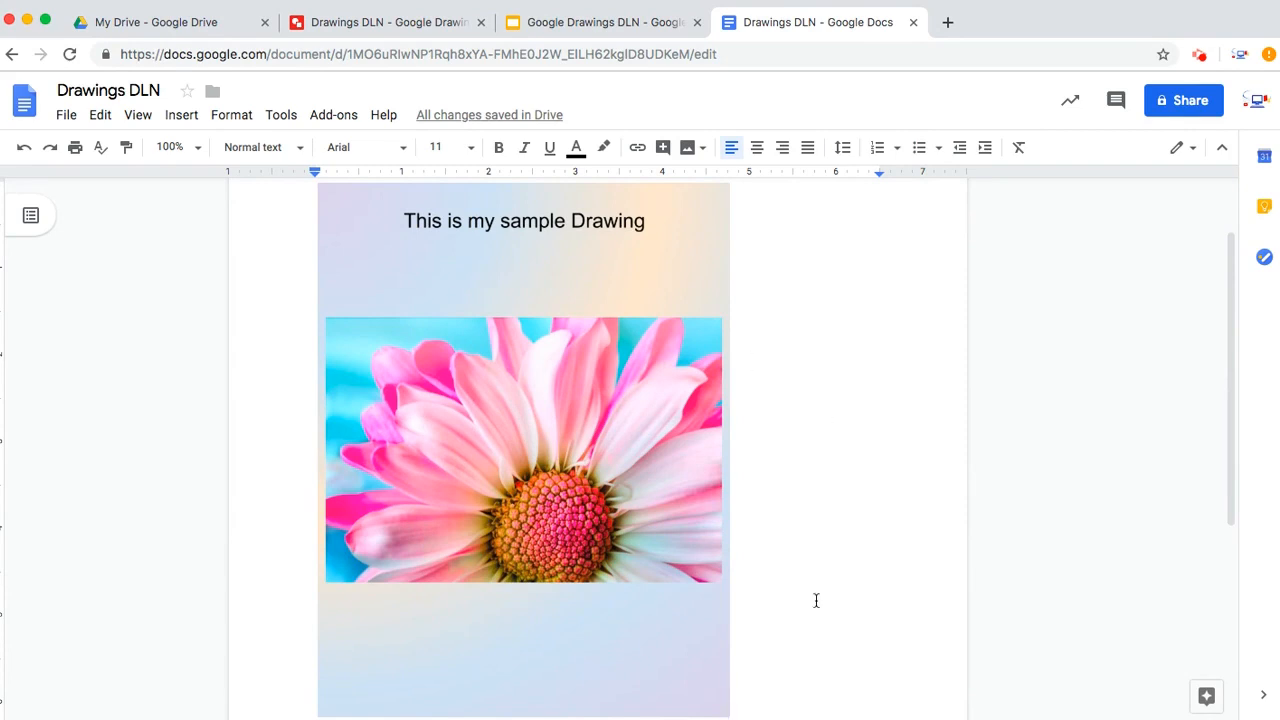
Step: Start a new blank embedded drawing in the document, below the linked flower drawing
scroll(814, 600, down, 3)
key(Return)
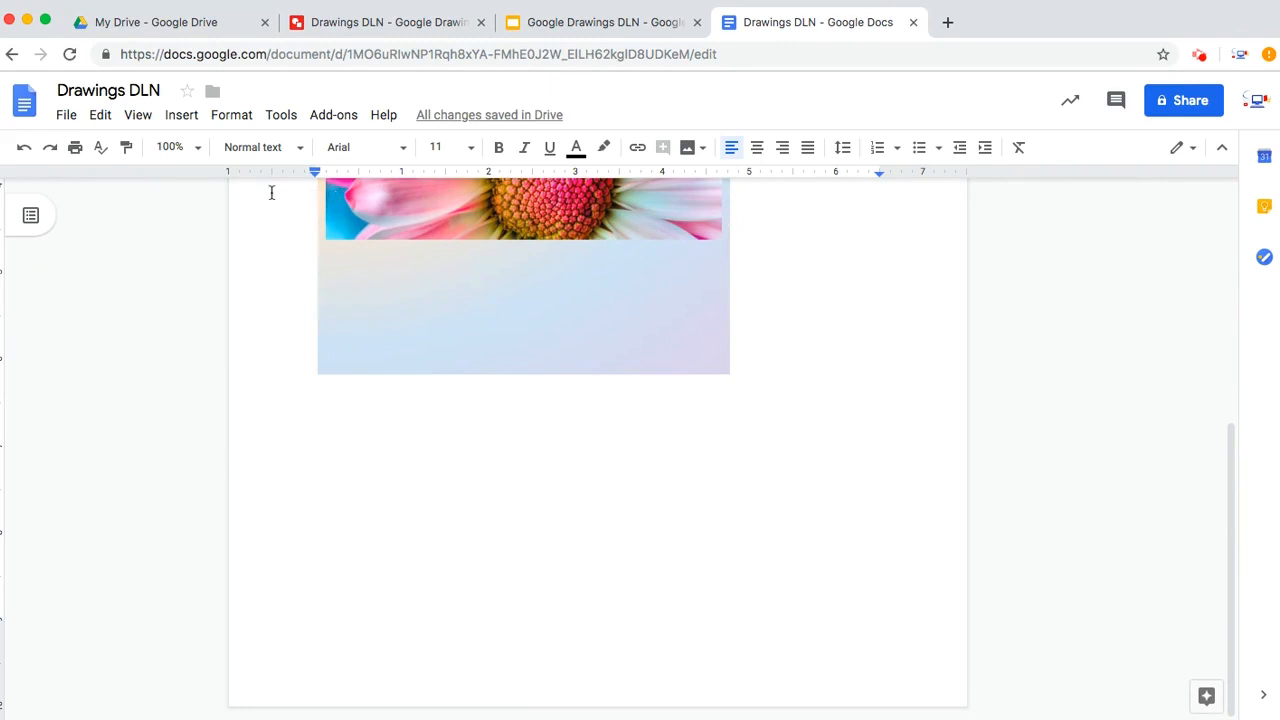
click(178, 116)
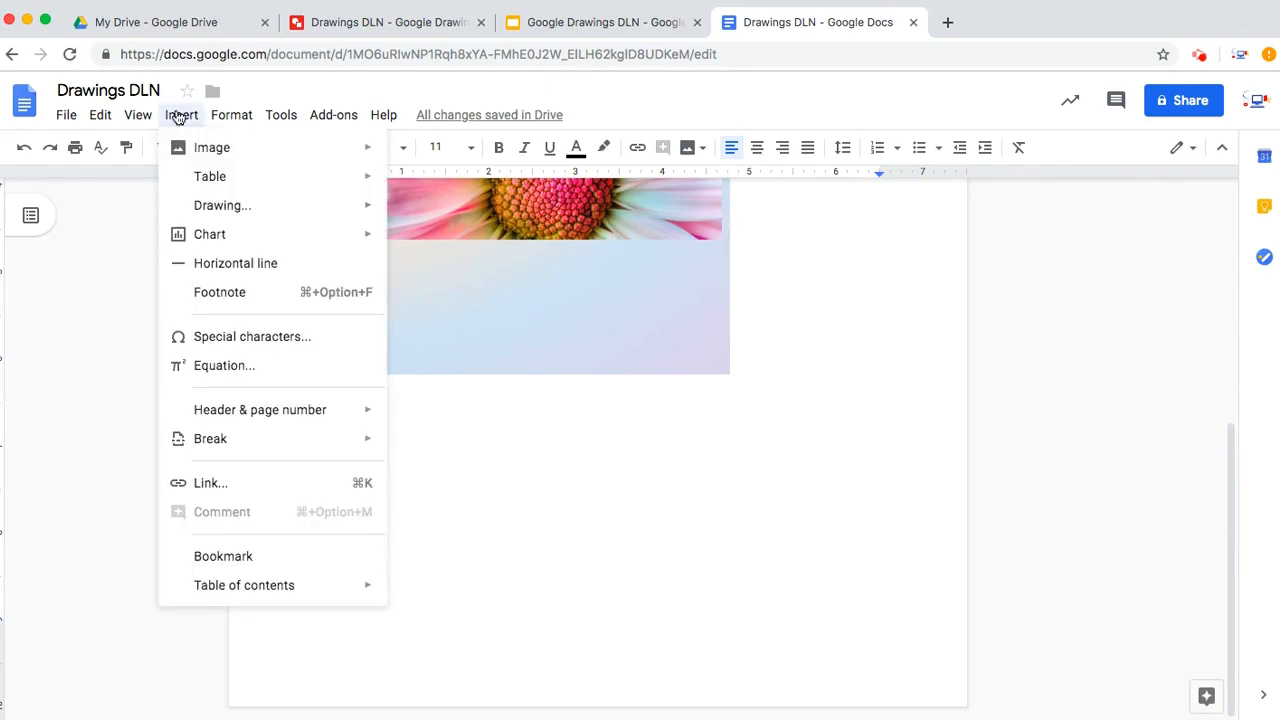
mouse_move(266, 213)
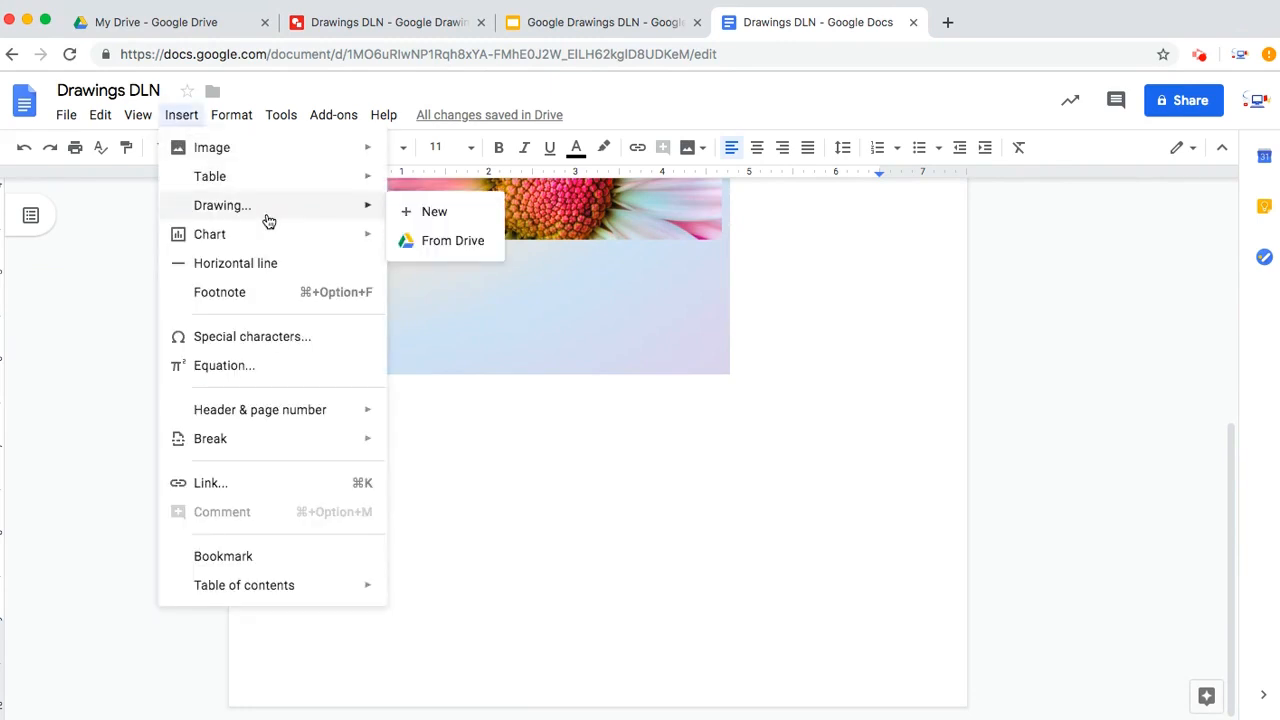
click(424, 214)
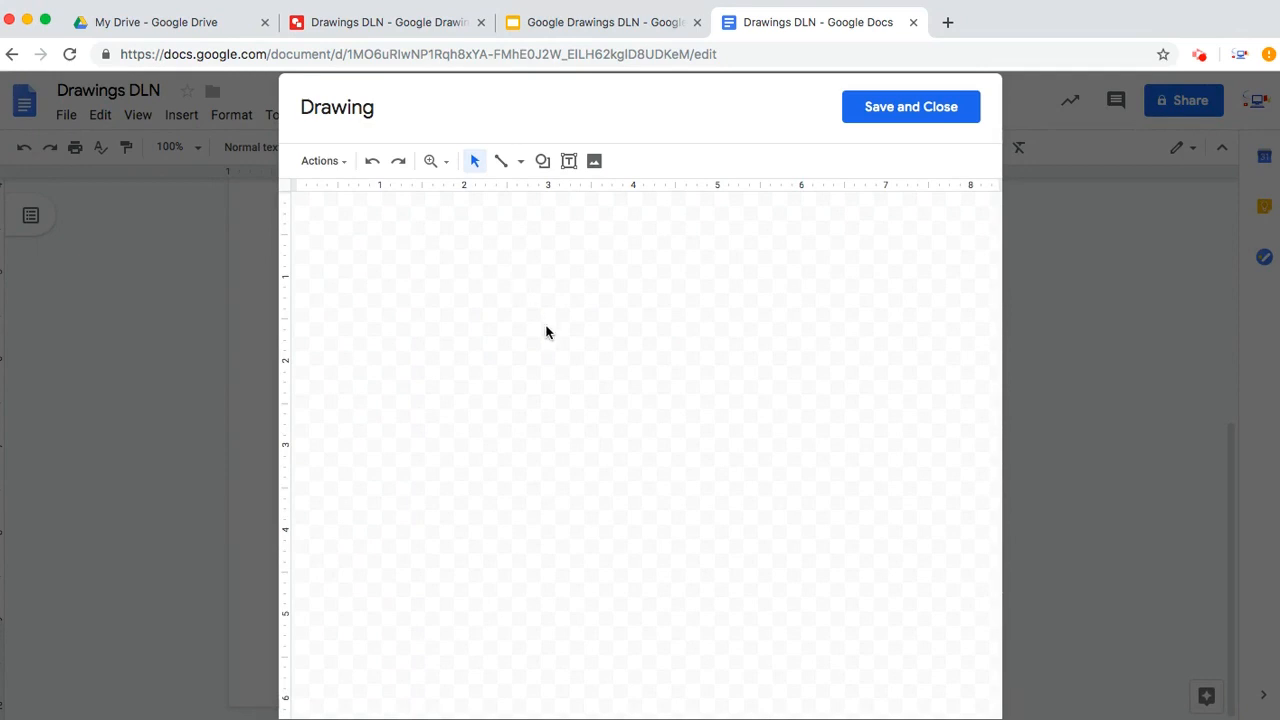
Step: Set the new drawing's background to a solid light yellow
right_click(600, 318)
mouse_move(705, 505)
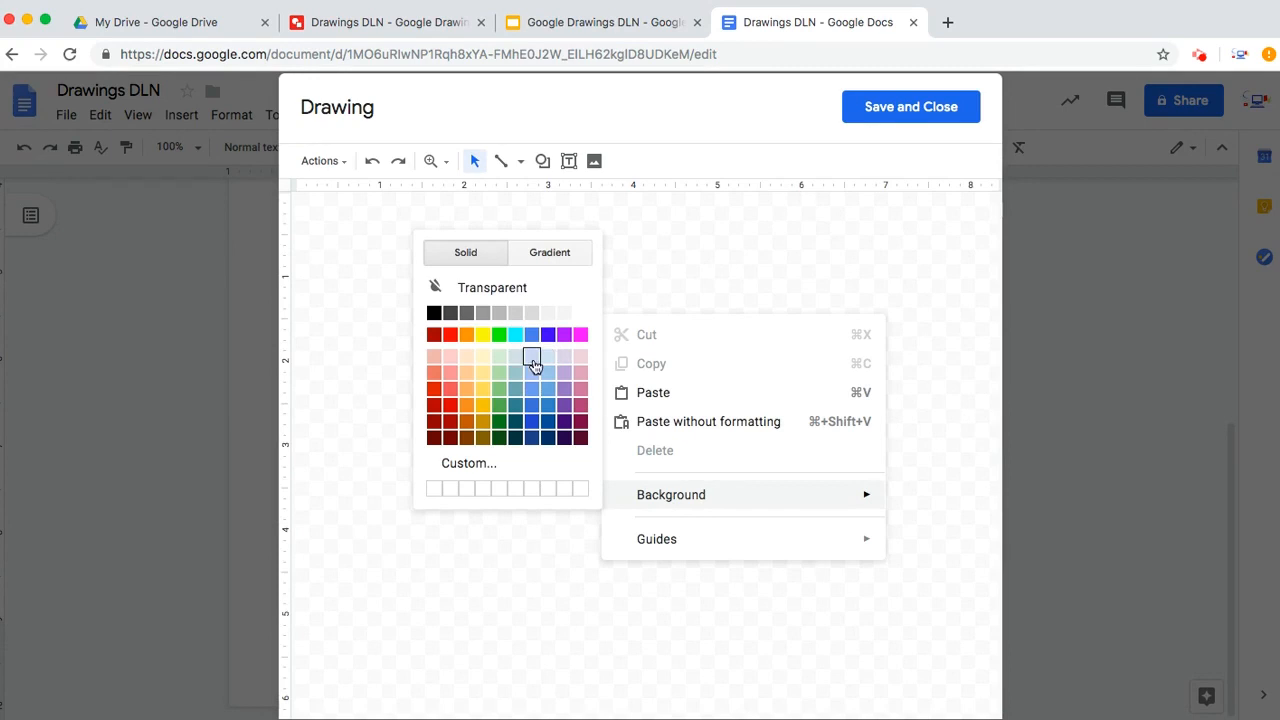
click(483, 357)
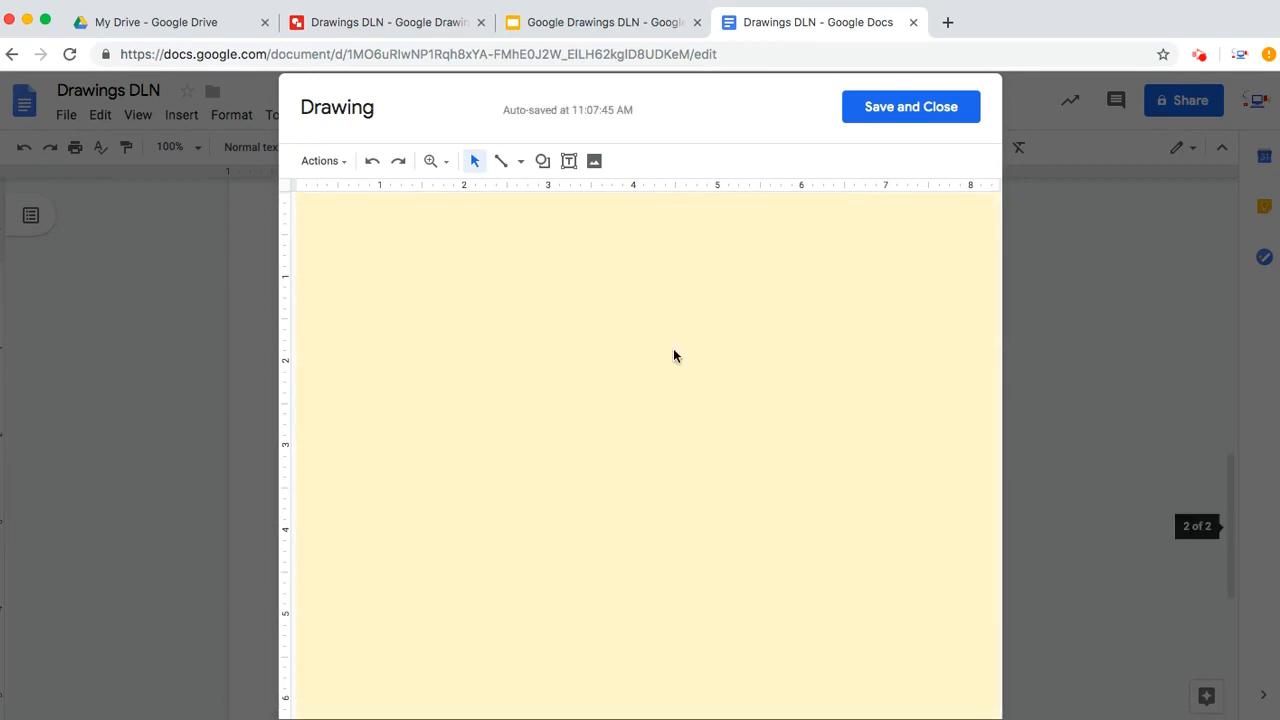
Step: Draw a circle about 3 inches wide with the oval shape on the yellow canvas
click(543, 162)
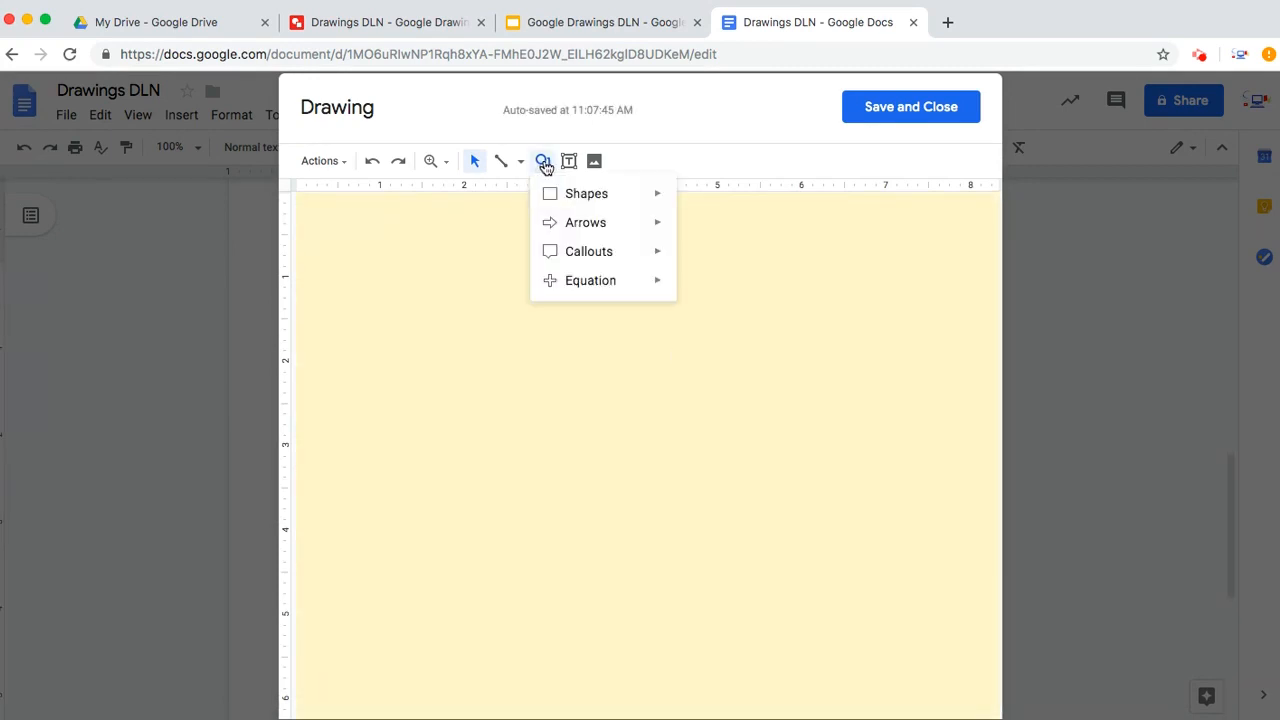
mouse_move(580, 197)
click(691, 235)
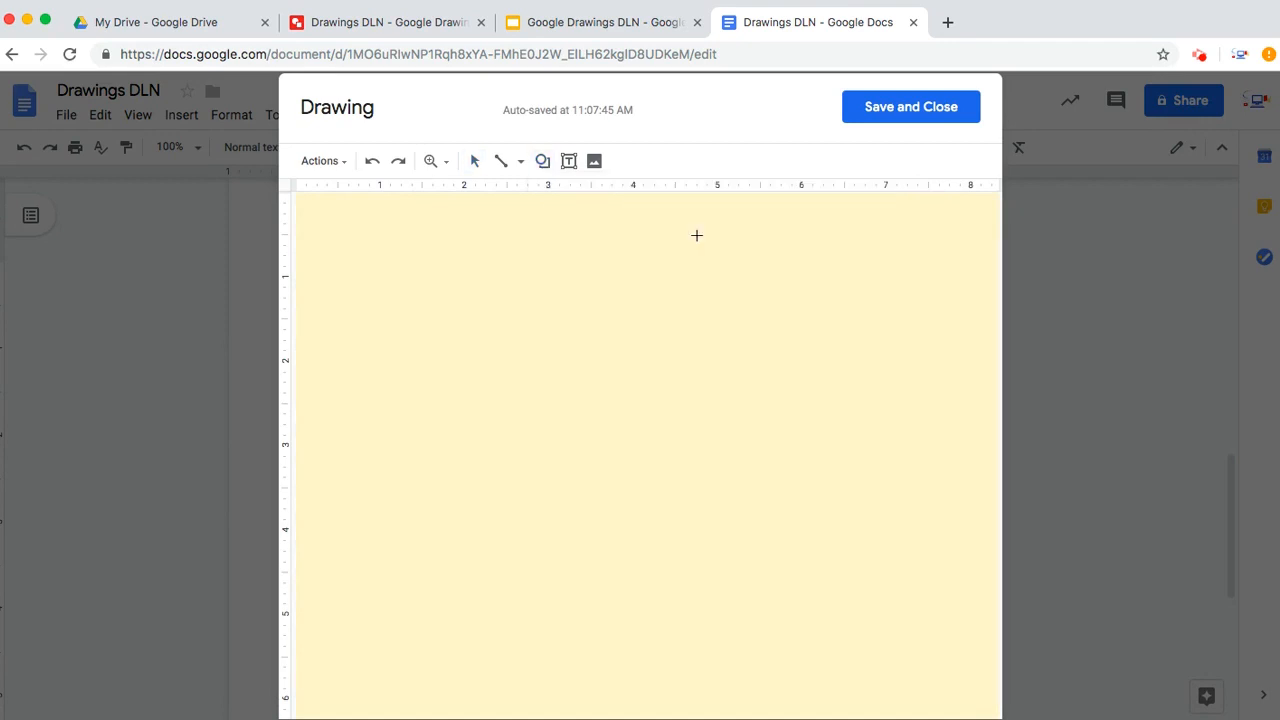
drag(385, 314, 633, 555)
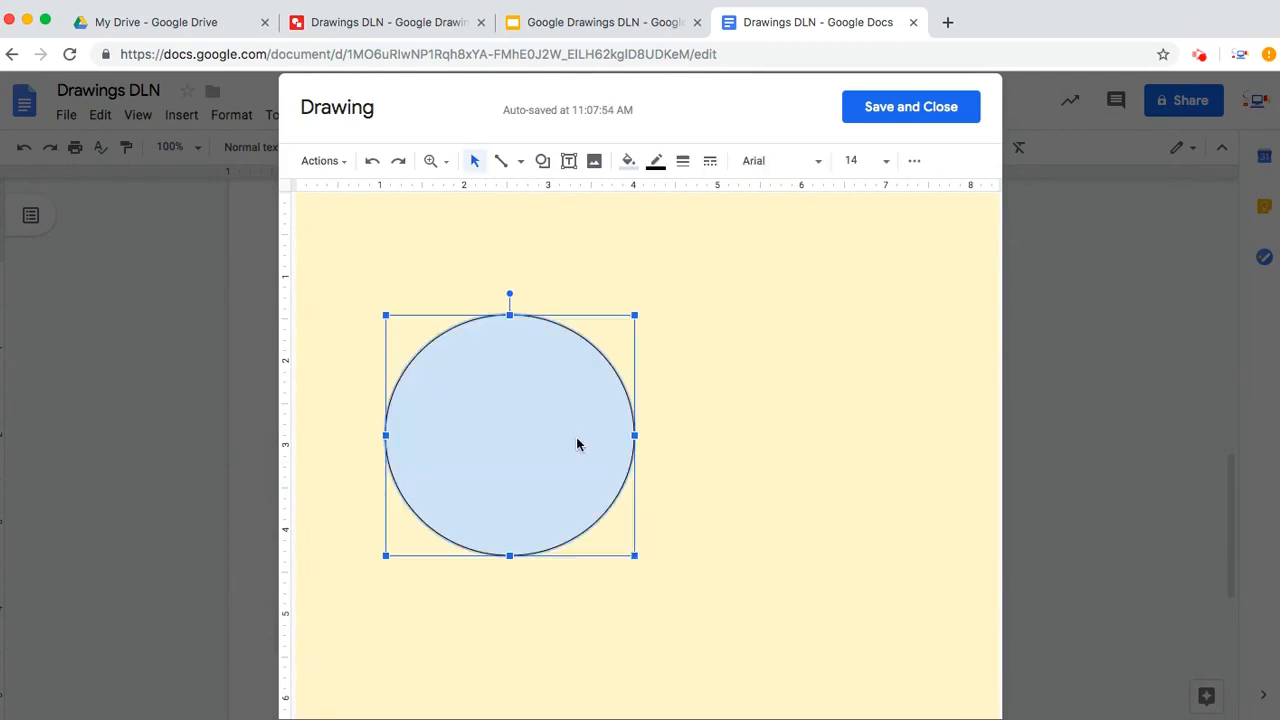
Step: Make the circle's fill transparent and move it about half an inch left and slightly up
click(628, 161)
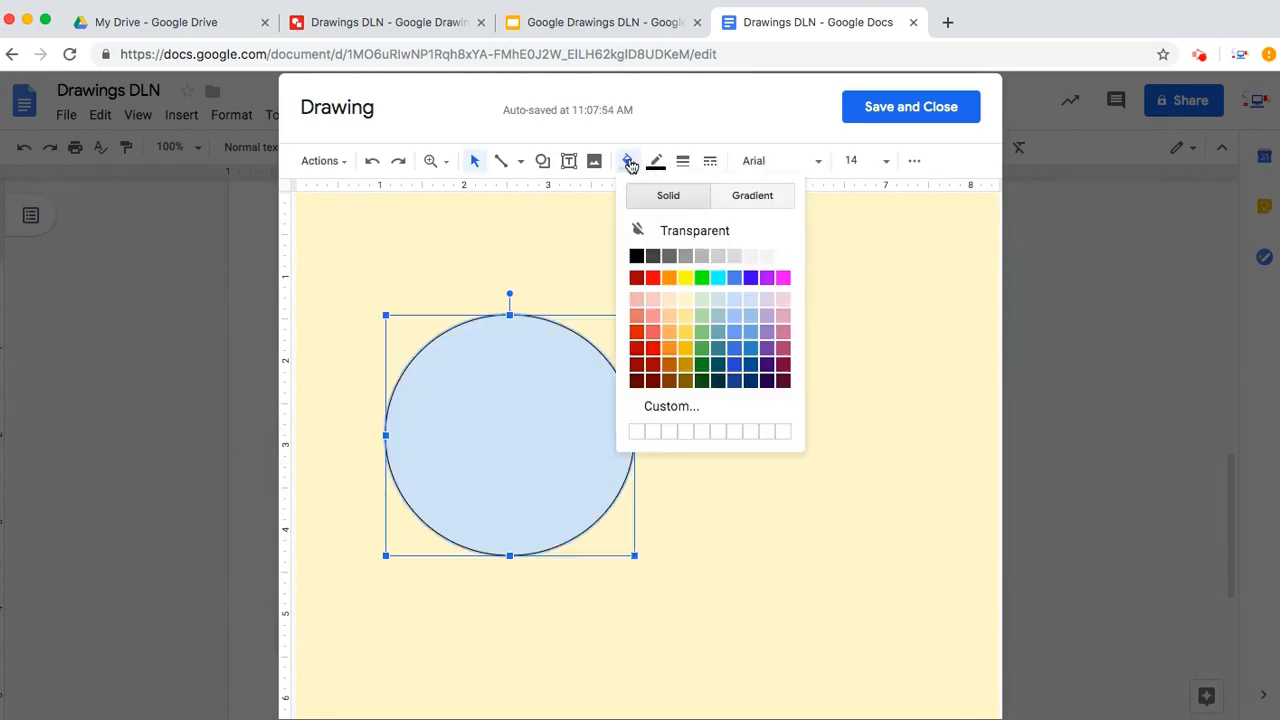
click(698, 238)
drag(523, 426, 487, 408)
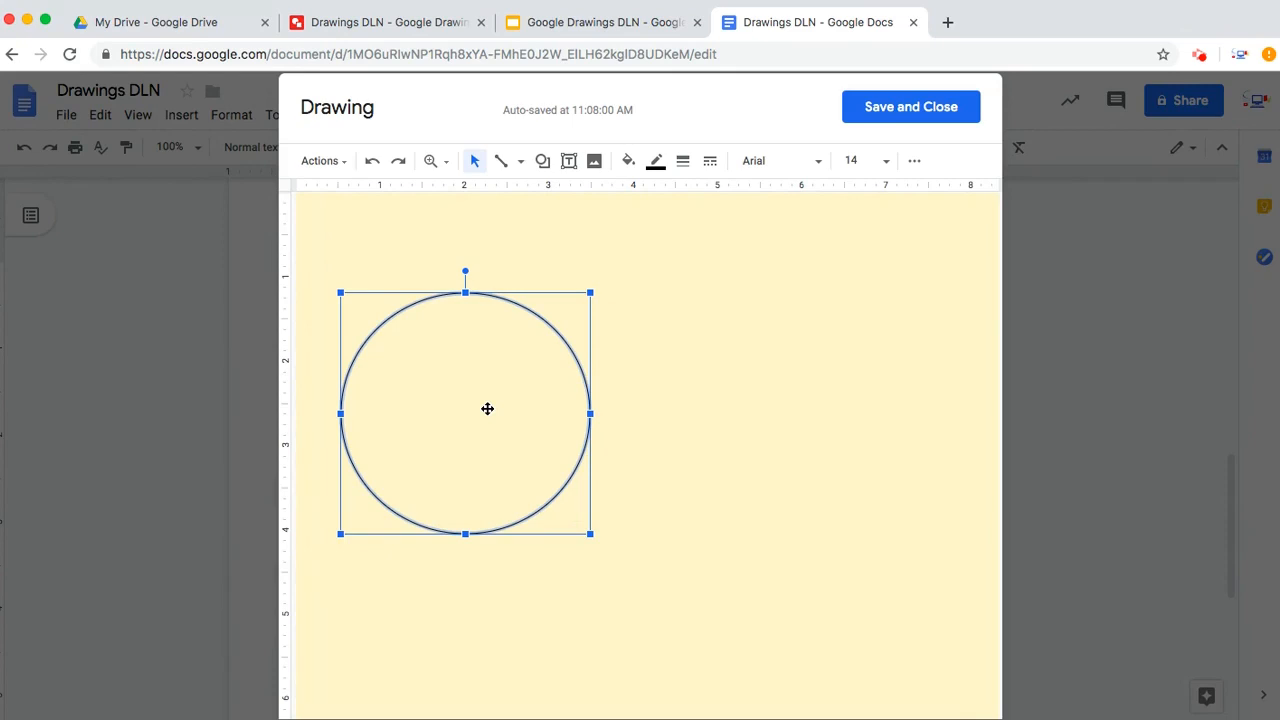
Step: Place a copy of the circle about 2 inches to the right, overlapping the original, and save the drawing into the document
drag(487, 408, 650, 402)
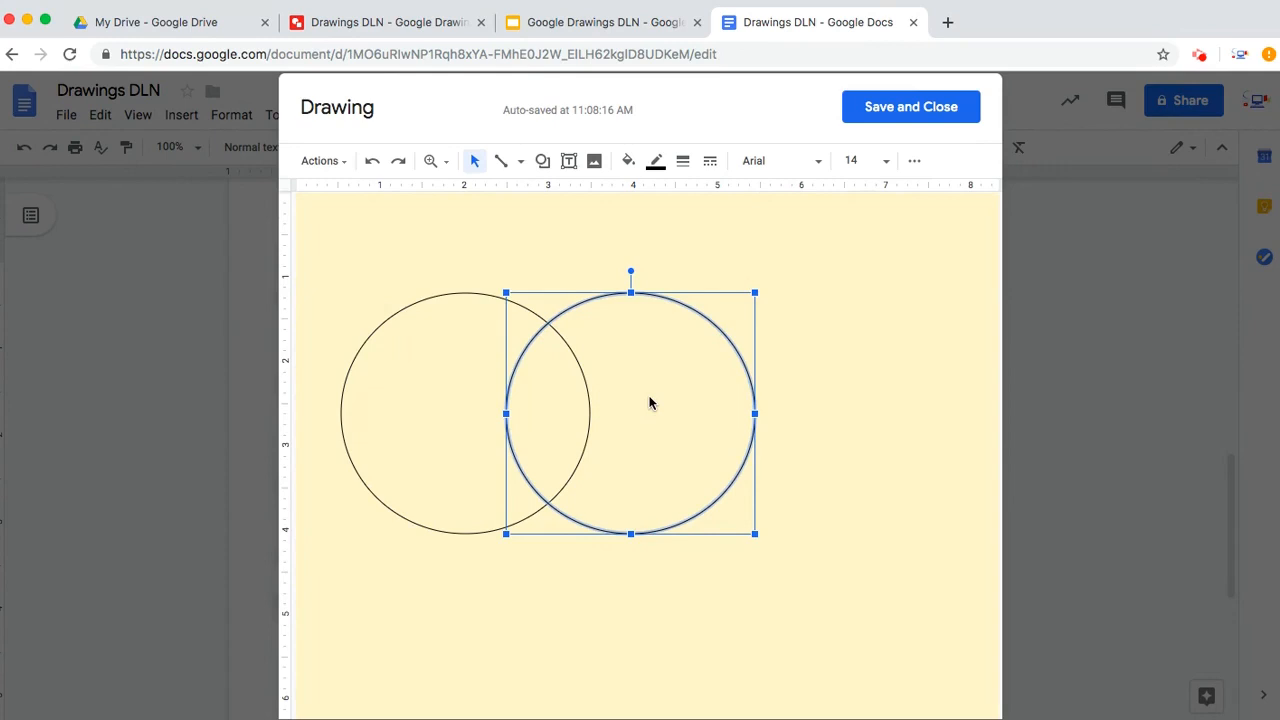
click(860, 408)
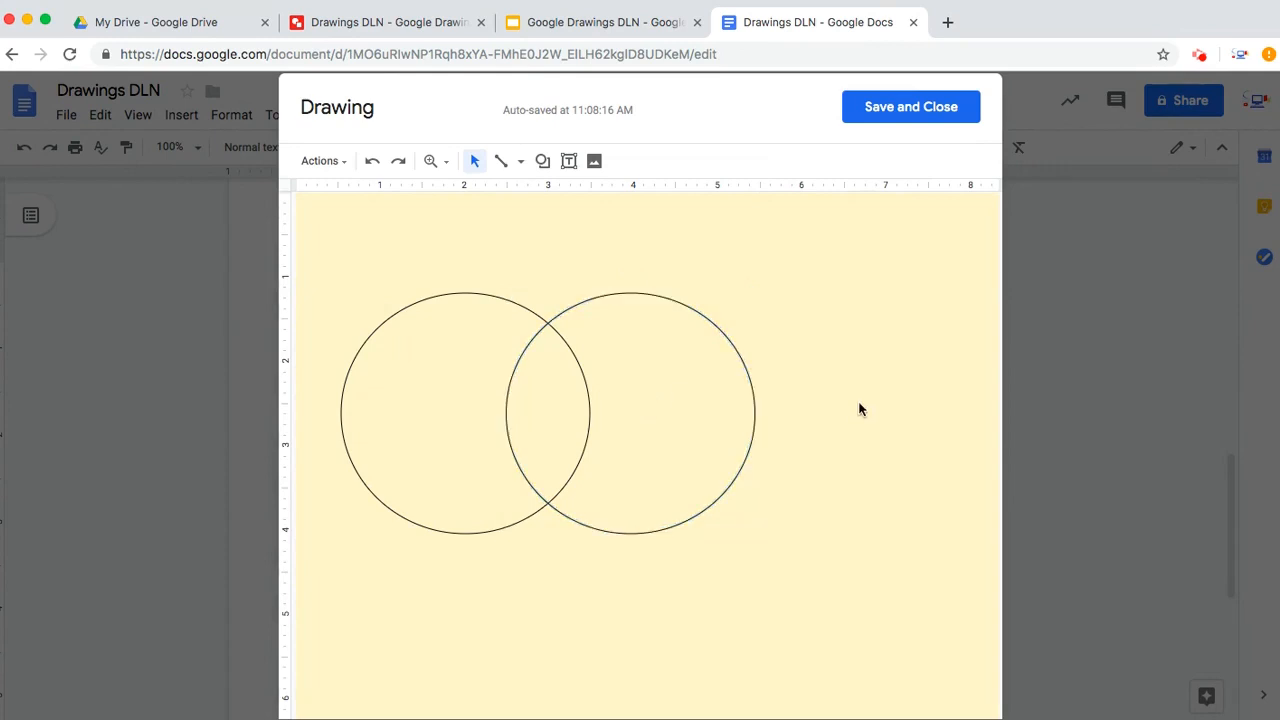
click(909, 114)
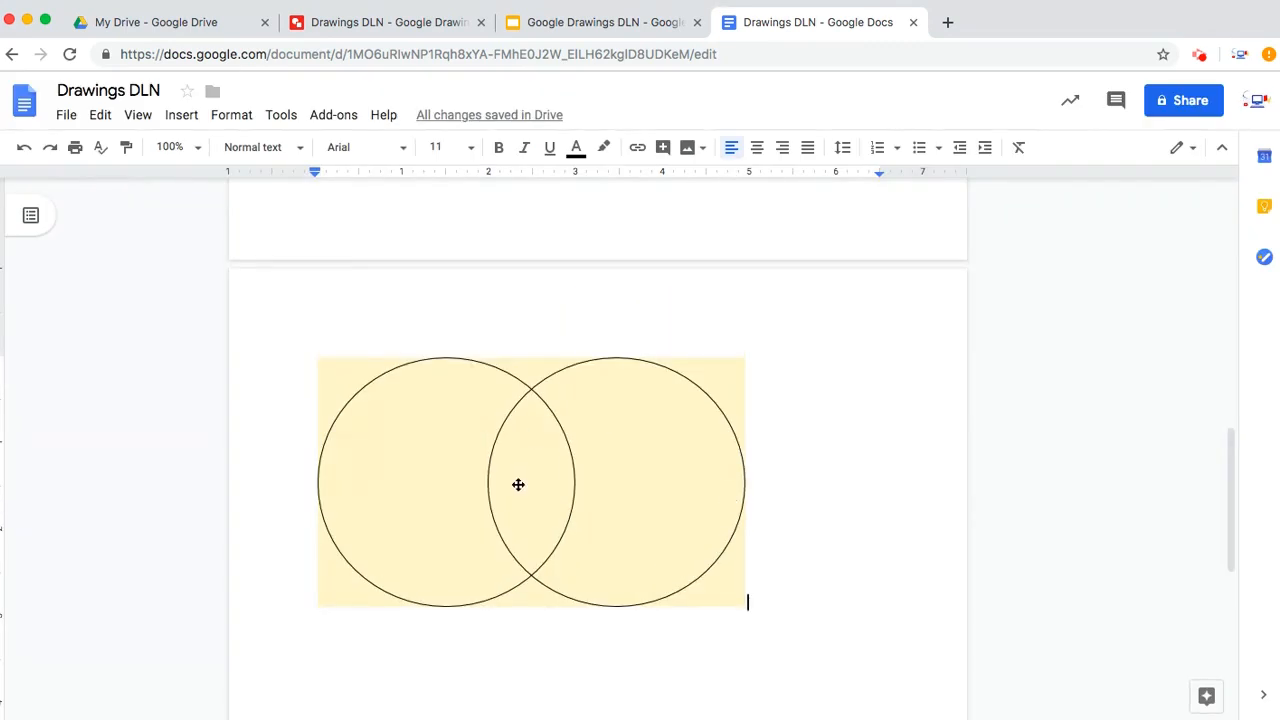
scroll(852, 516, down, 1)
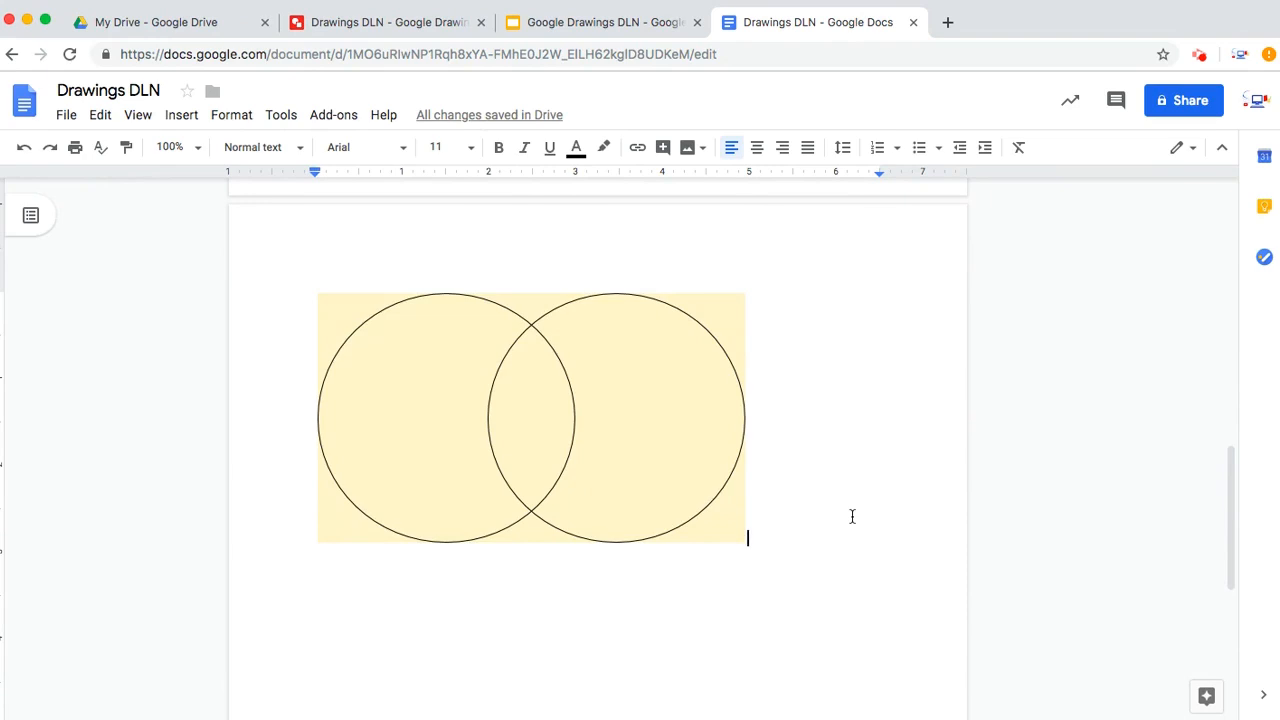
Step: Reopen the embedded circle drawing, add a text box reading "Textbox" above the circles, and save it back to the document
double_click(589, 424)
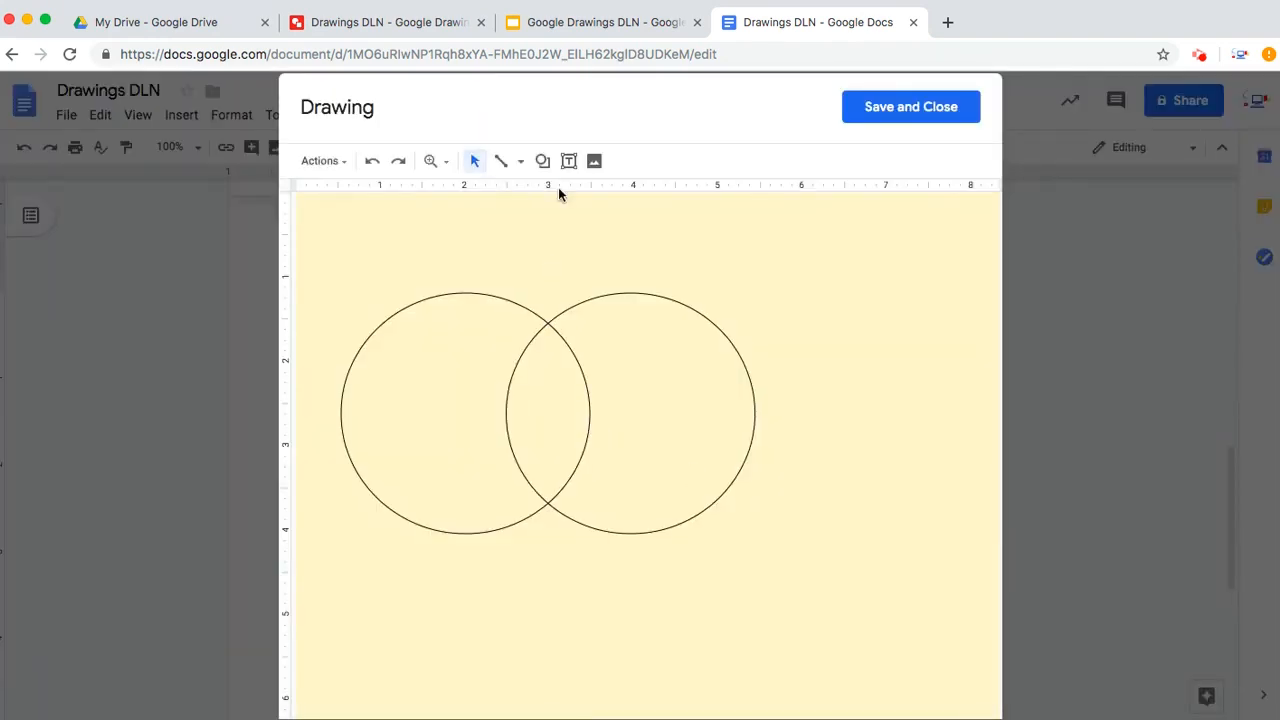
click(568, 161)
drag(429, 221, 695, 278)
text(Textbox)
click(906, 108)
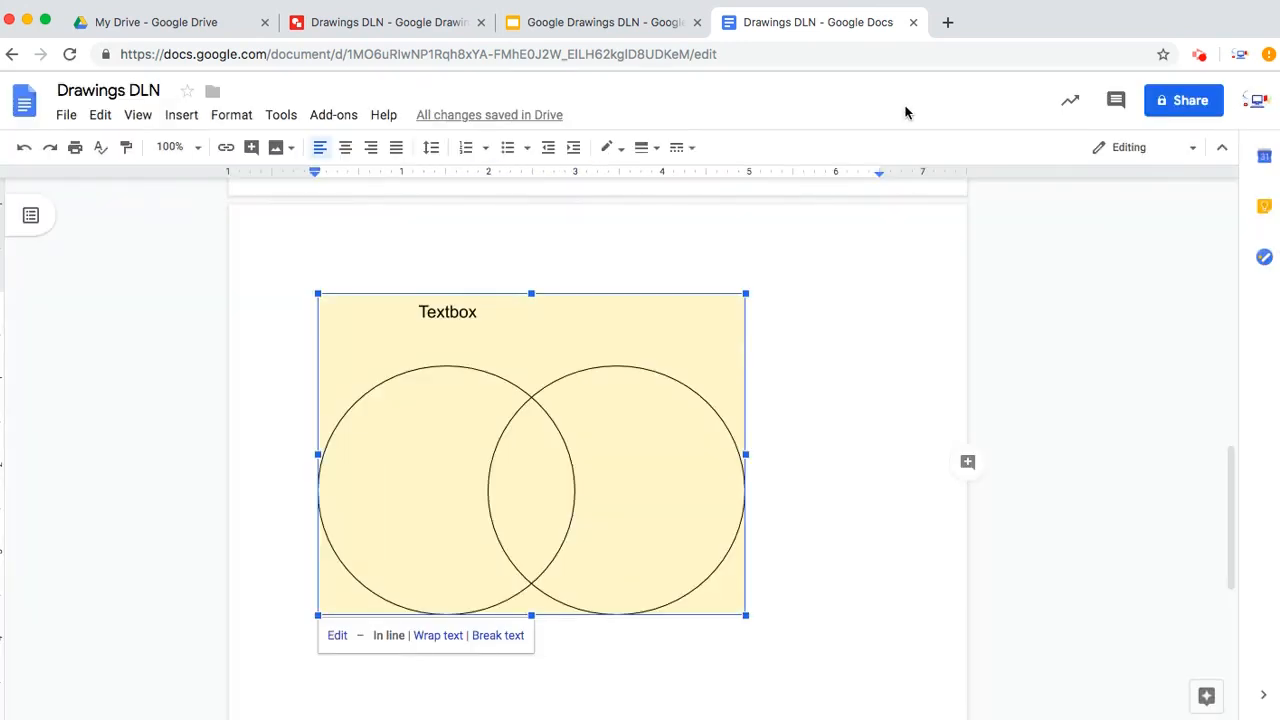
click(847, 403)
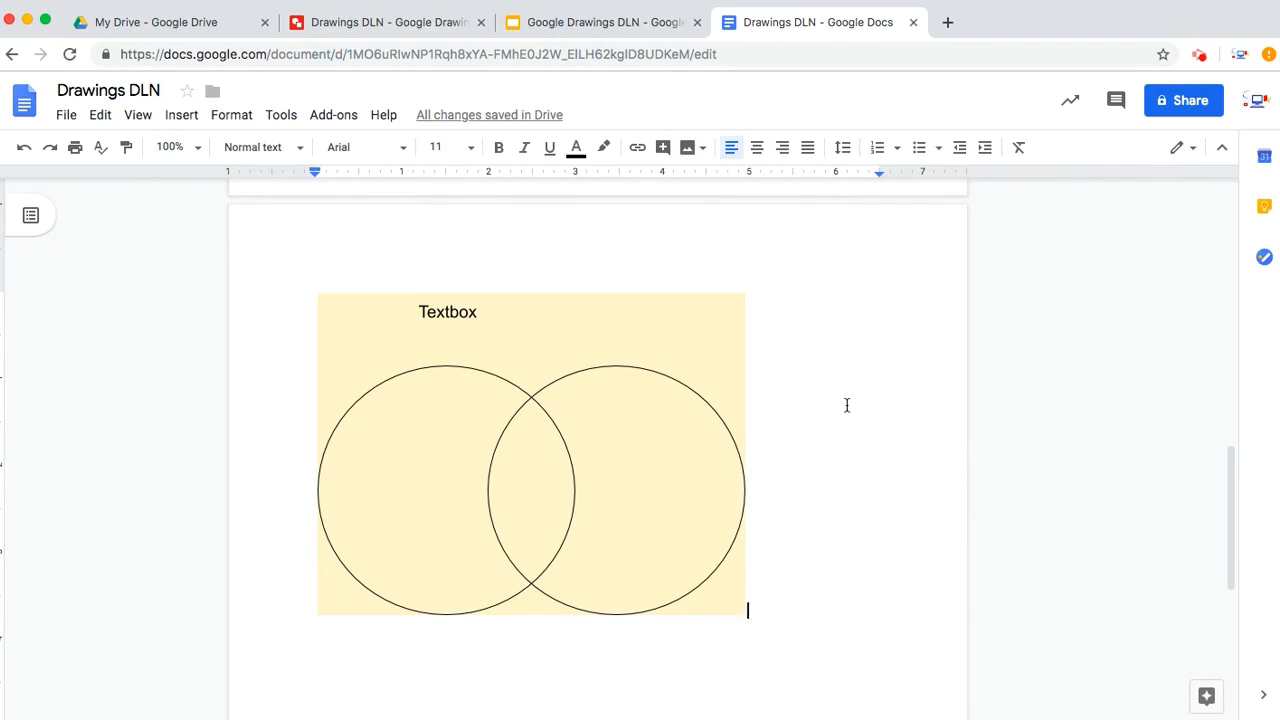
Step: Compare the linked and embedded drawings in the document, and check how the circle drawing opens for editing in place
scroll(847, 405, up, 10)
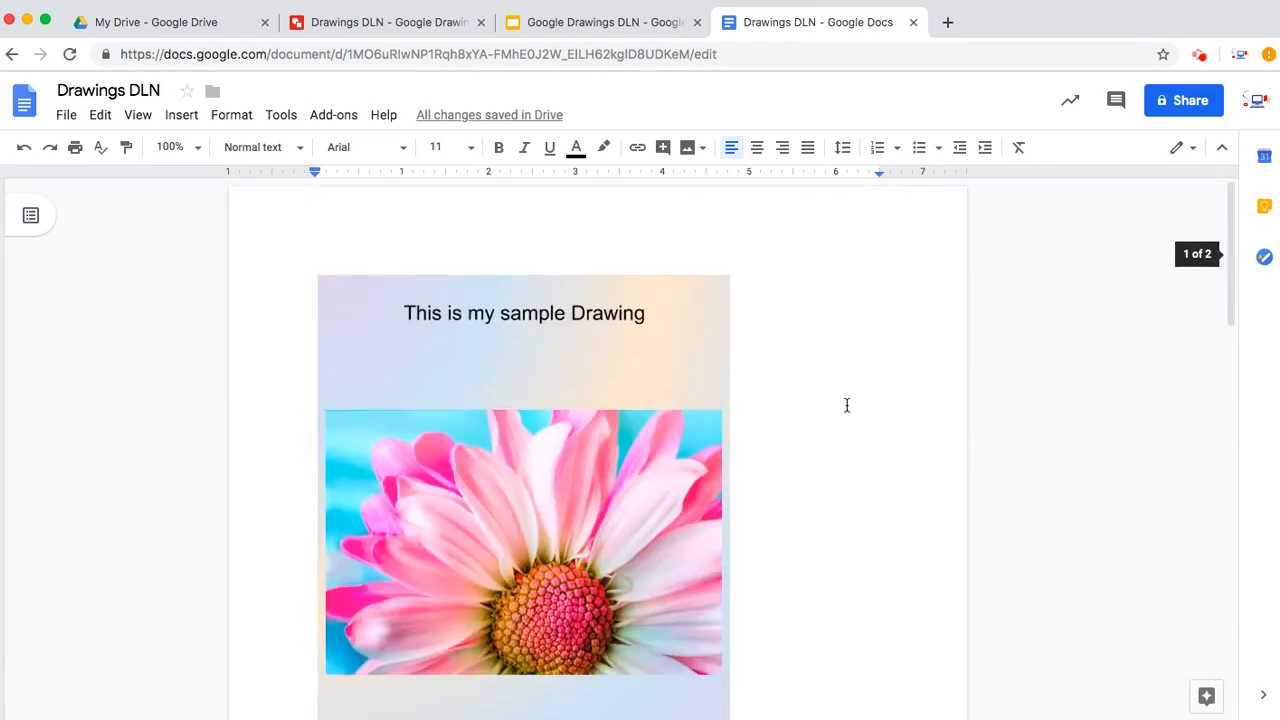
scroll(847, 405, down, 3)
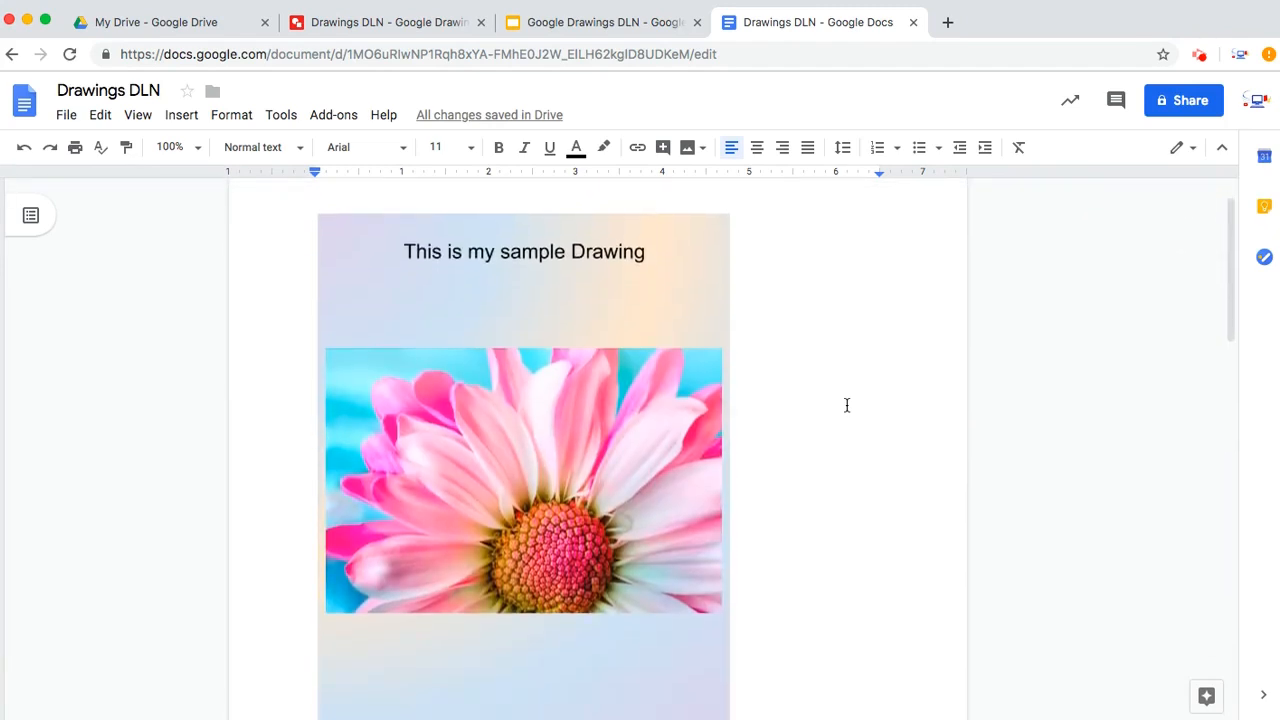
scroll(846, 405, down, 12)
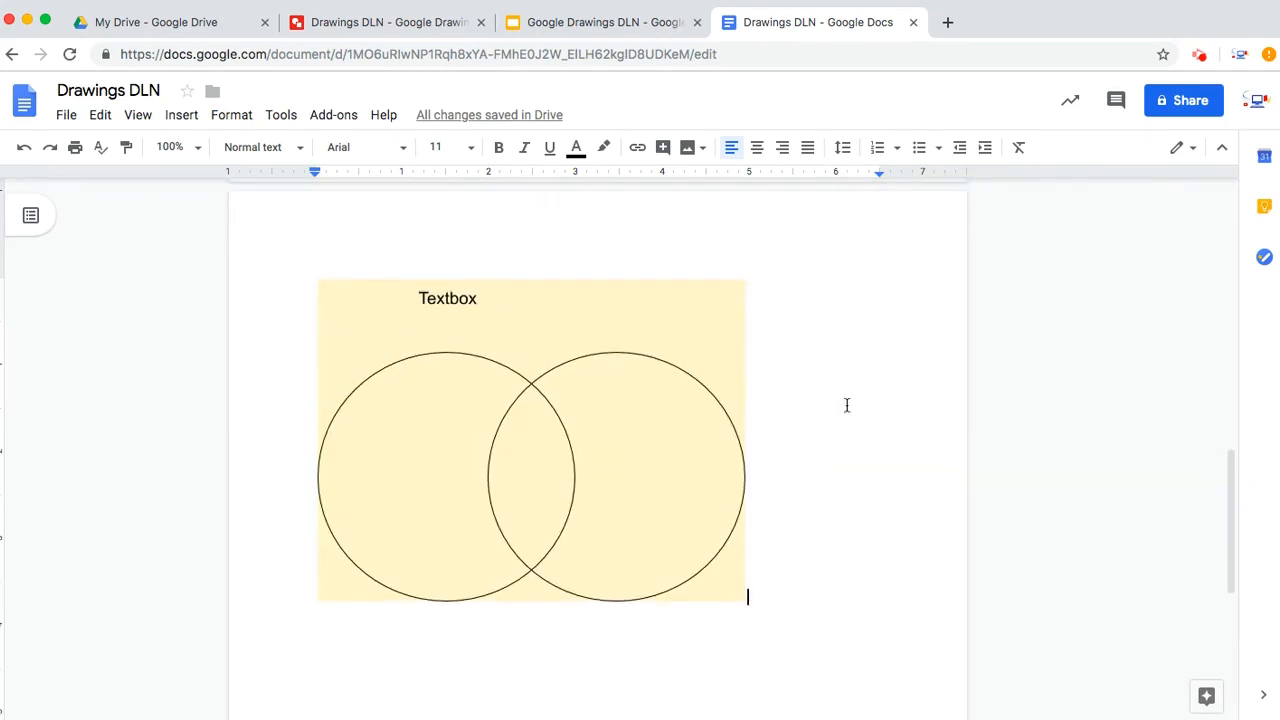
scroll(846, 405, down, 1)
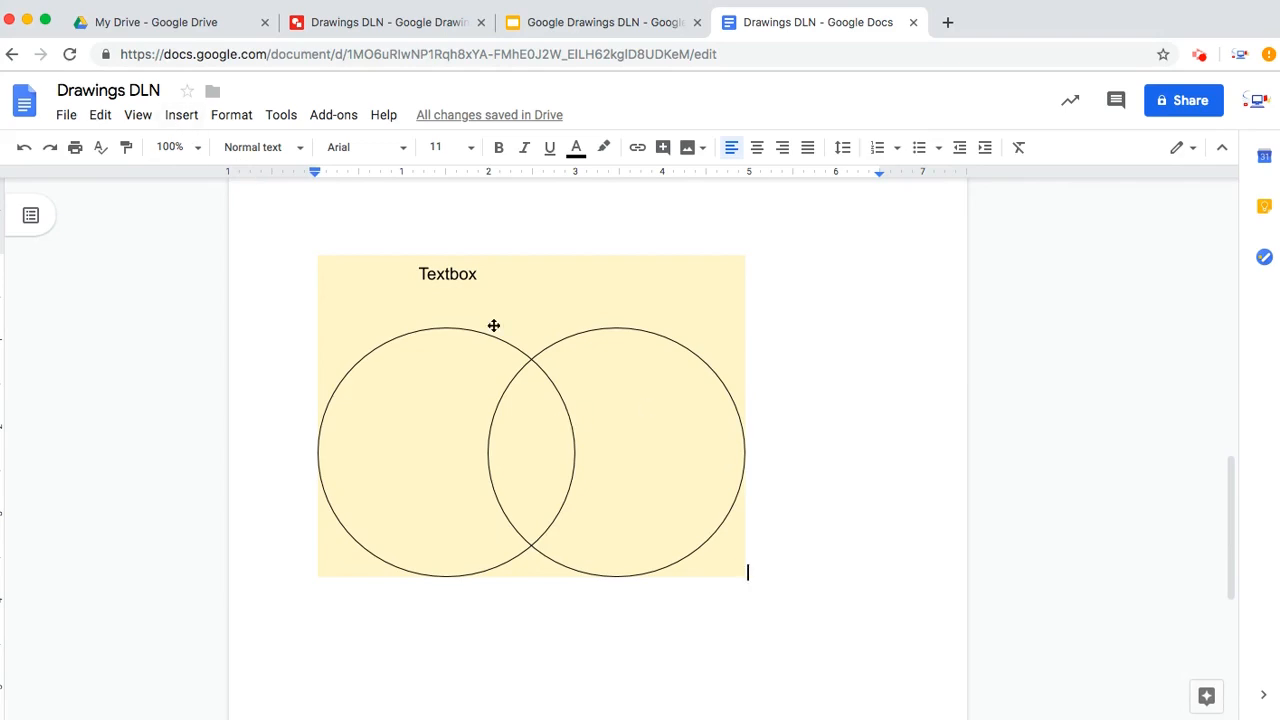
double_click(461, 368)
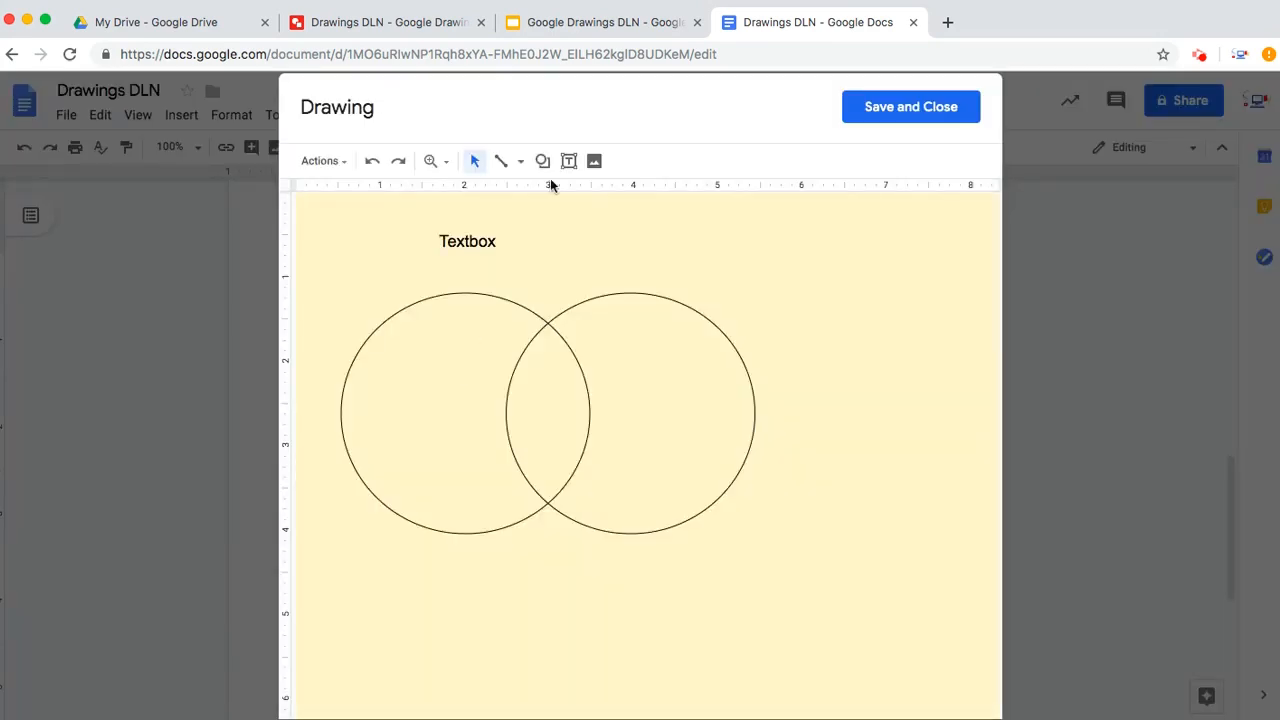
click(949, 112)
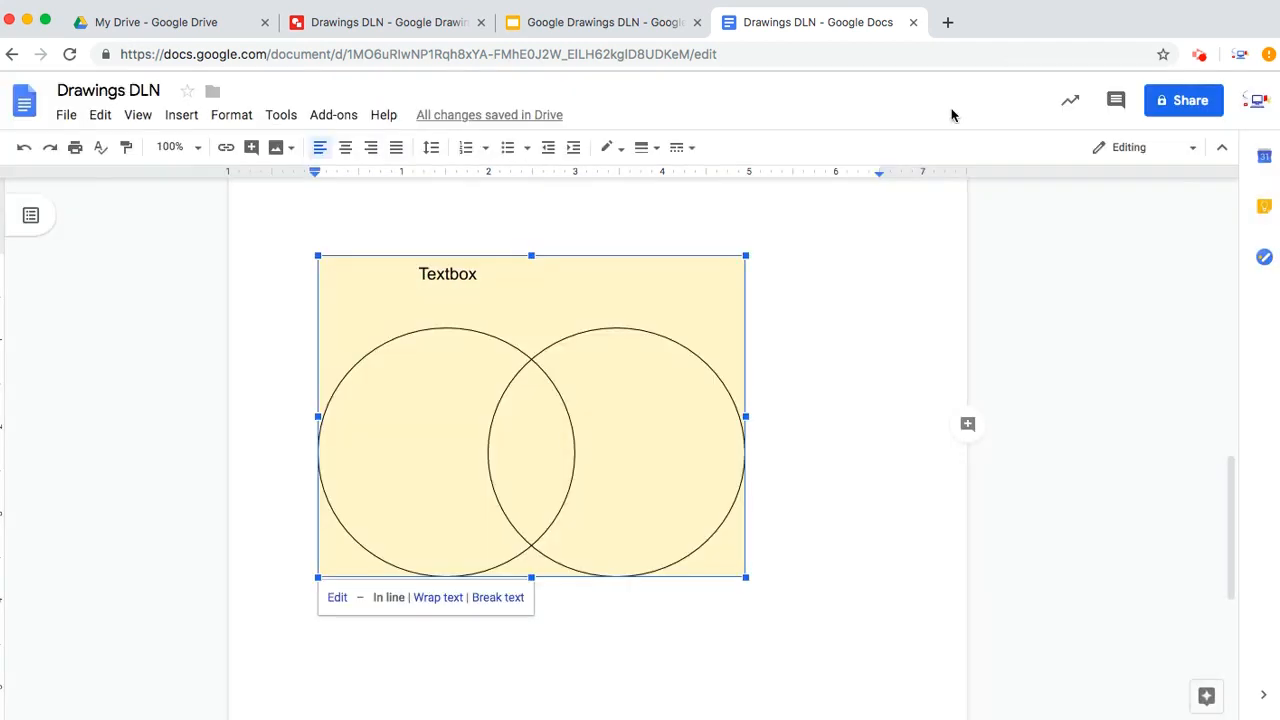
click(797, 523)
Step: Try to open the linked flower drawing for editing directly in the document, and leave its crop mode
scroll(798, 523, up, 3)
scroll(797, 523, up, 5)
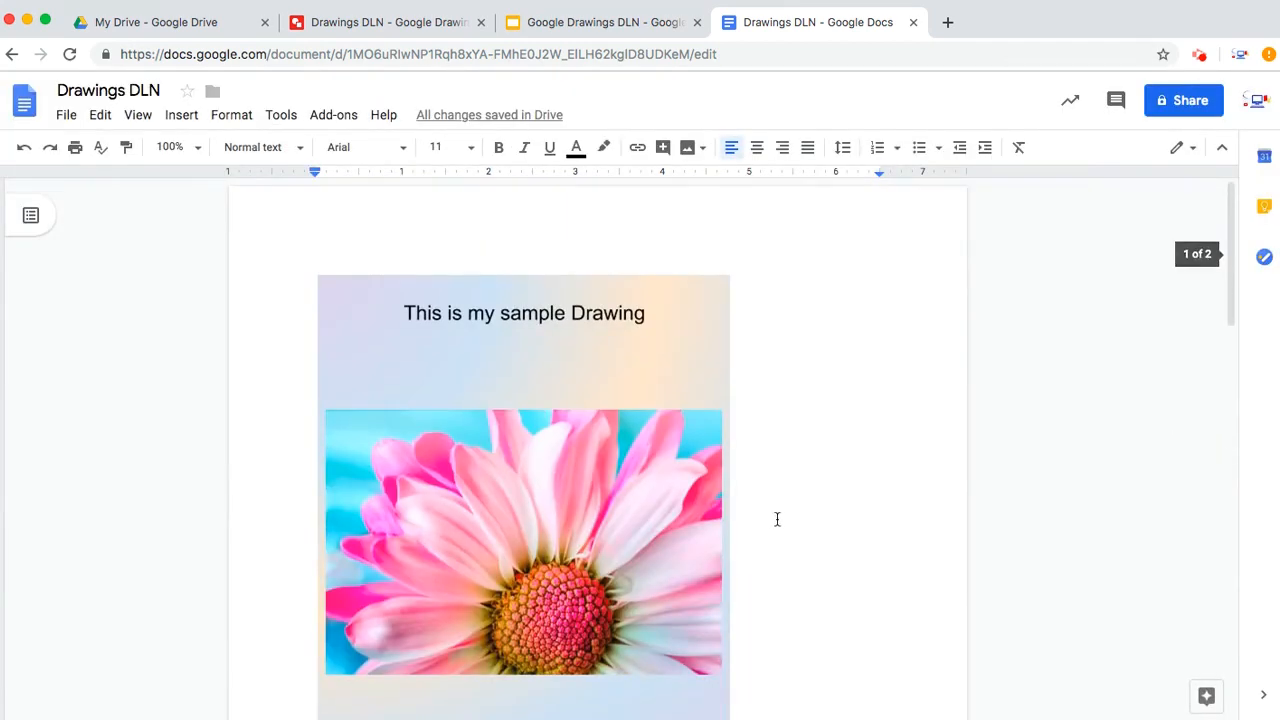
scroll(700, 505, down, 1)
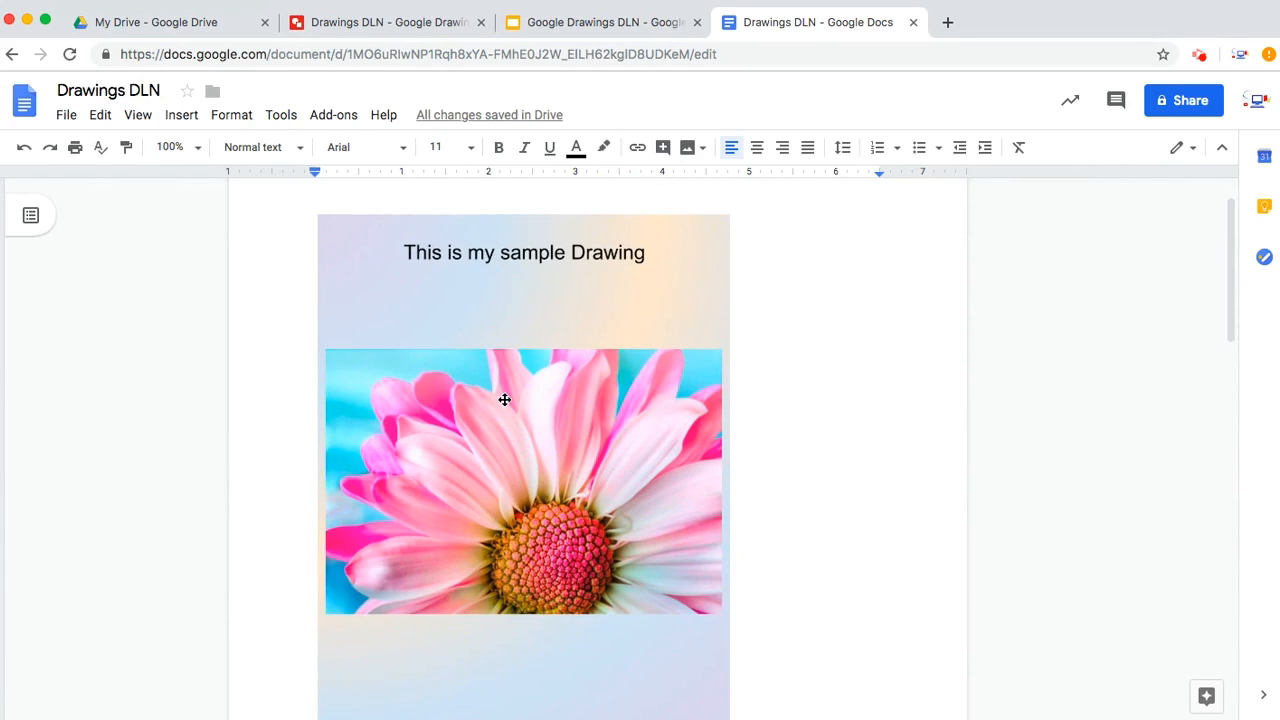
click(504, 399)
click(809, 326)
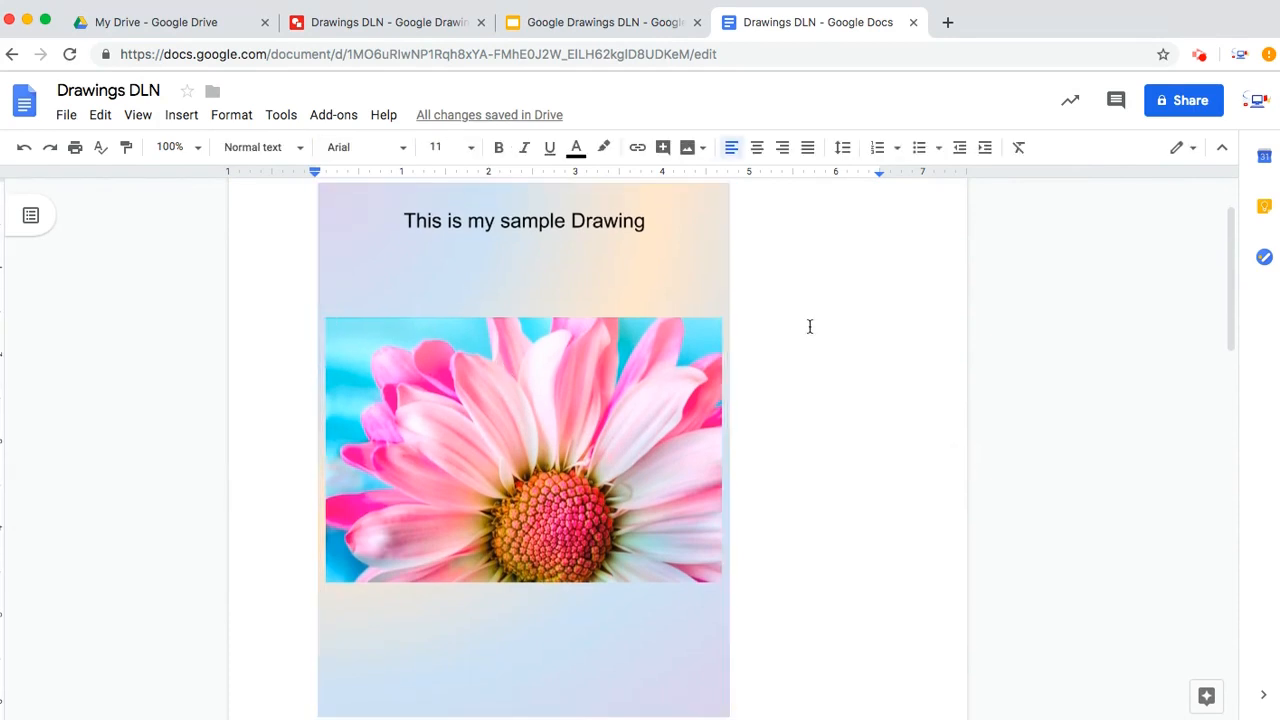
click(566, 369)
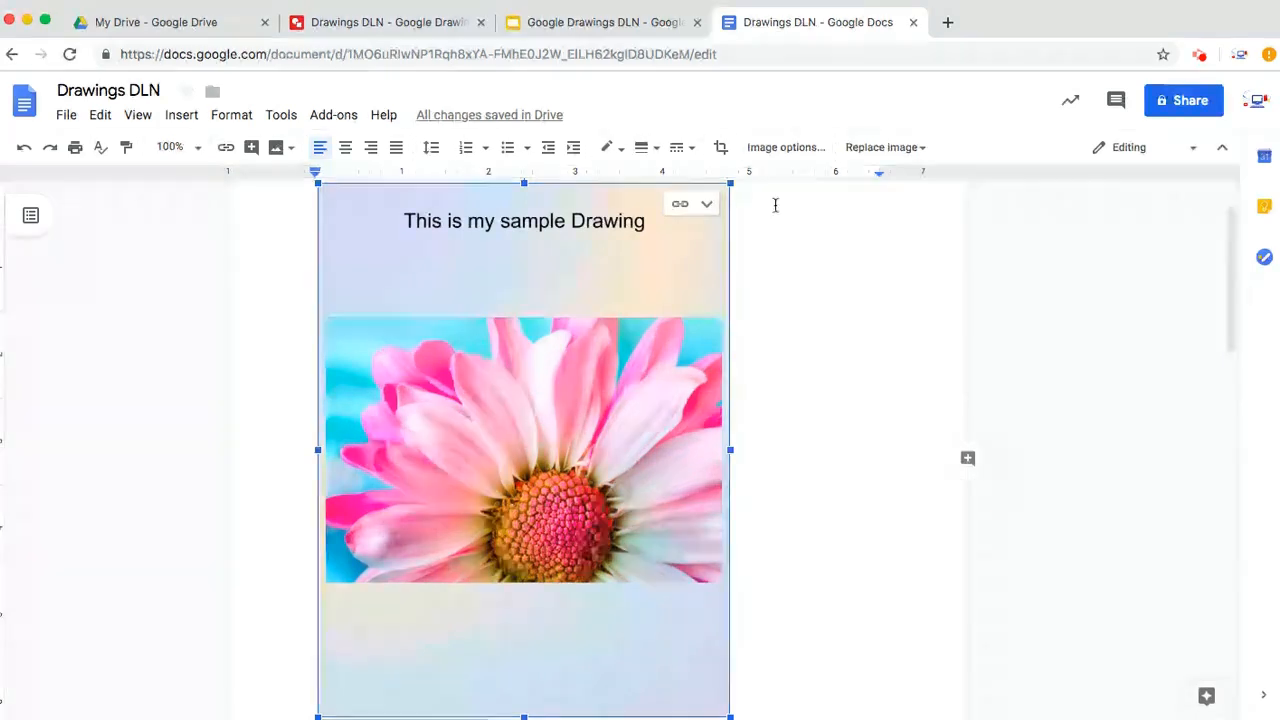
double_click(632, 325)
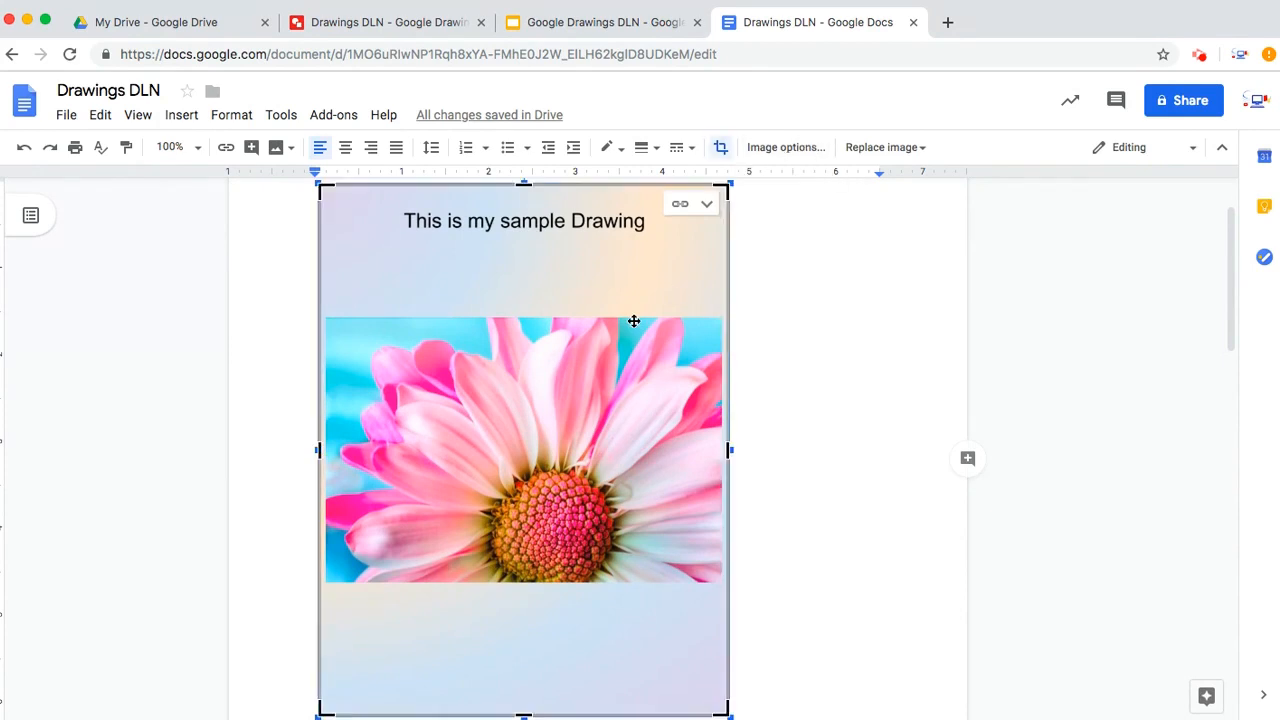
click(803, 242)
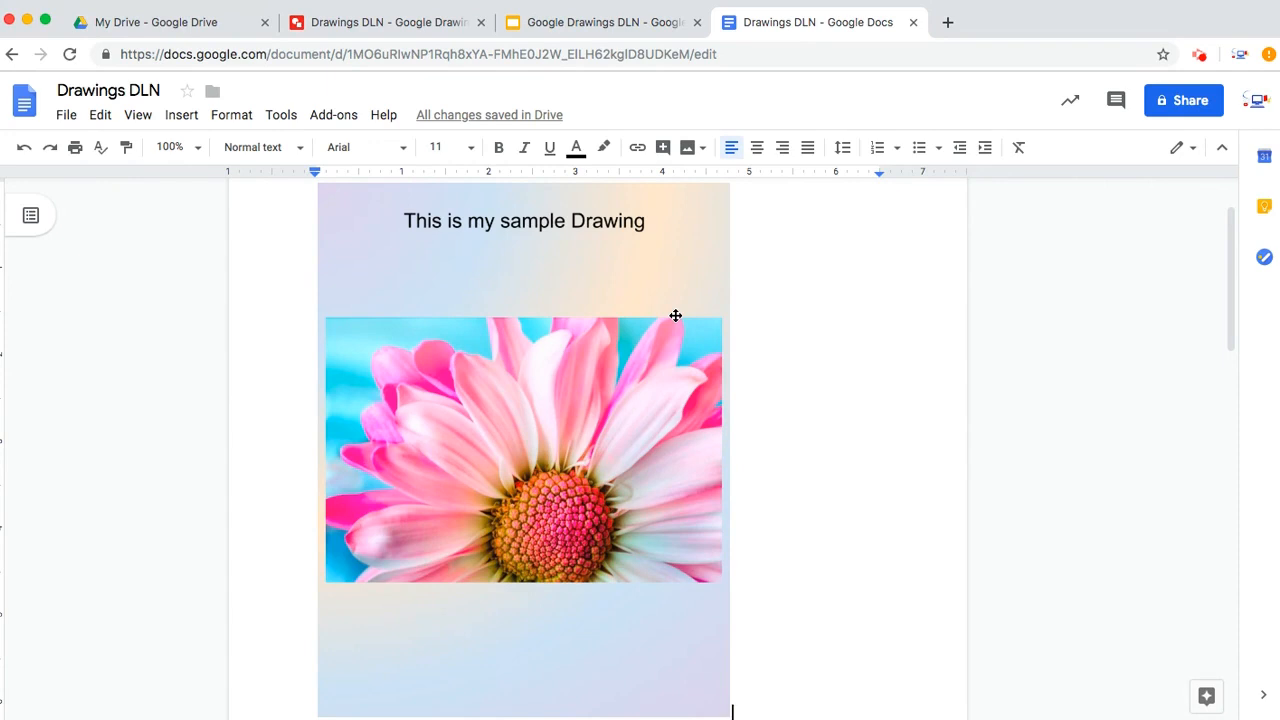
Step: Select the linked flower drawing and the embedded circle drawing in turn to compare the options each one offers
click(642, 289)
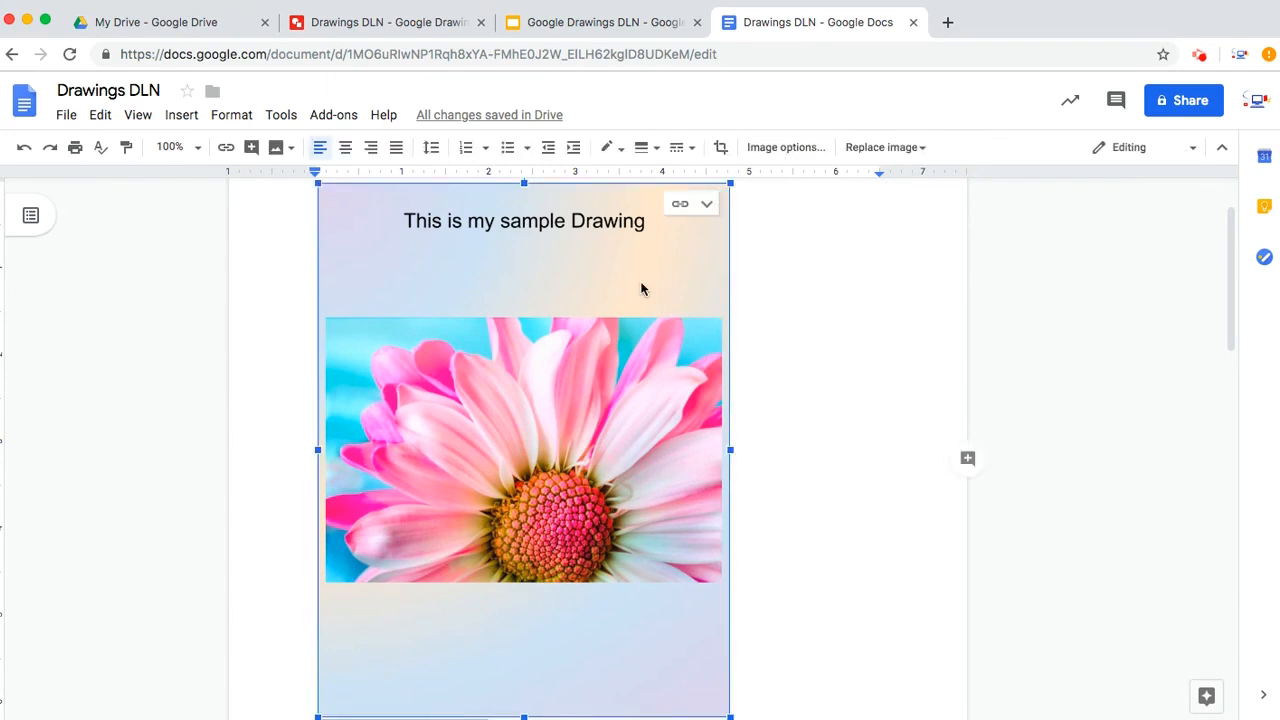
scroll(808, 363, down, 10)
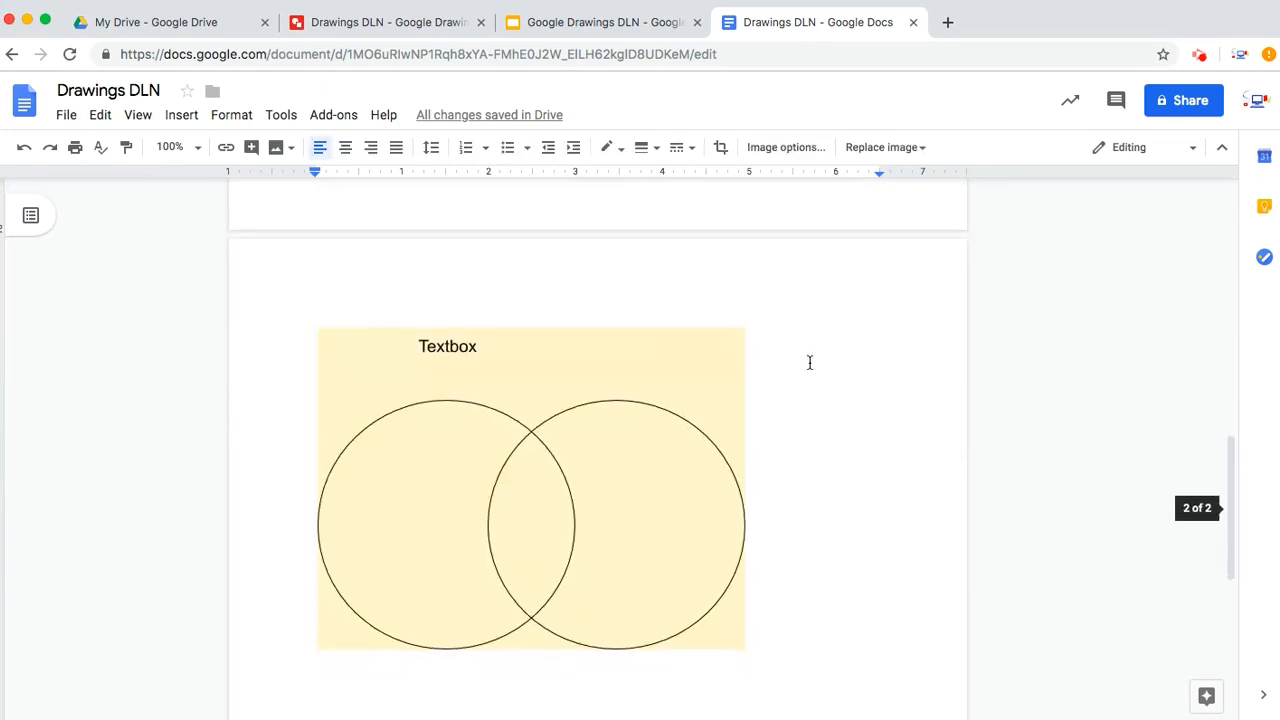
click(545, 452)
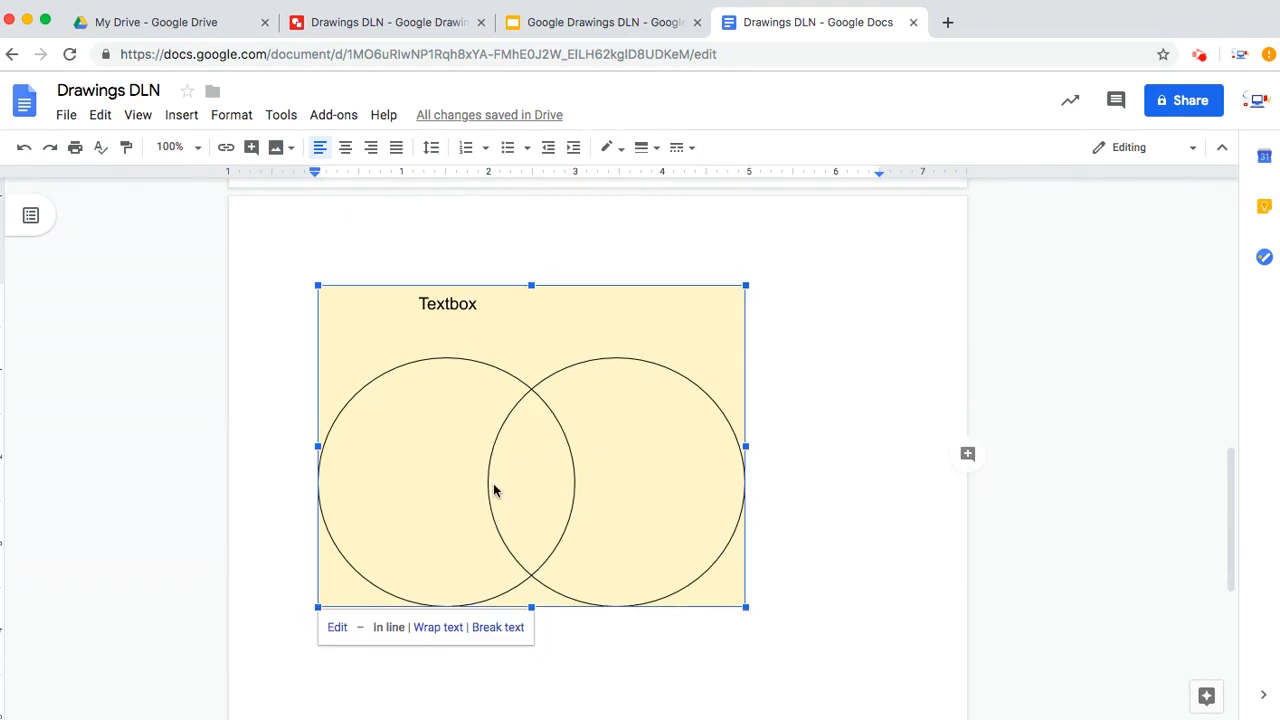
click(795, 535)
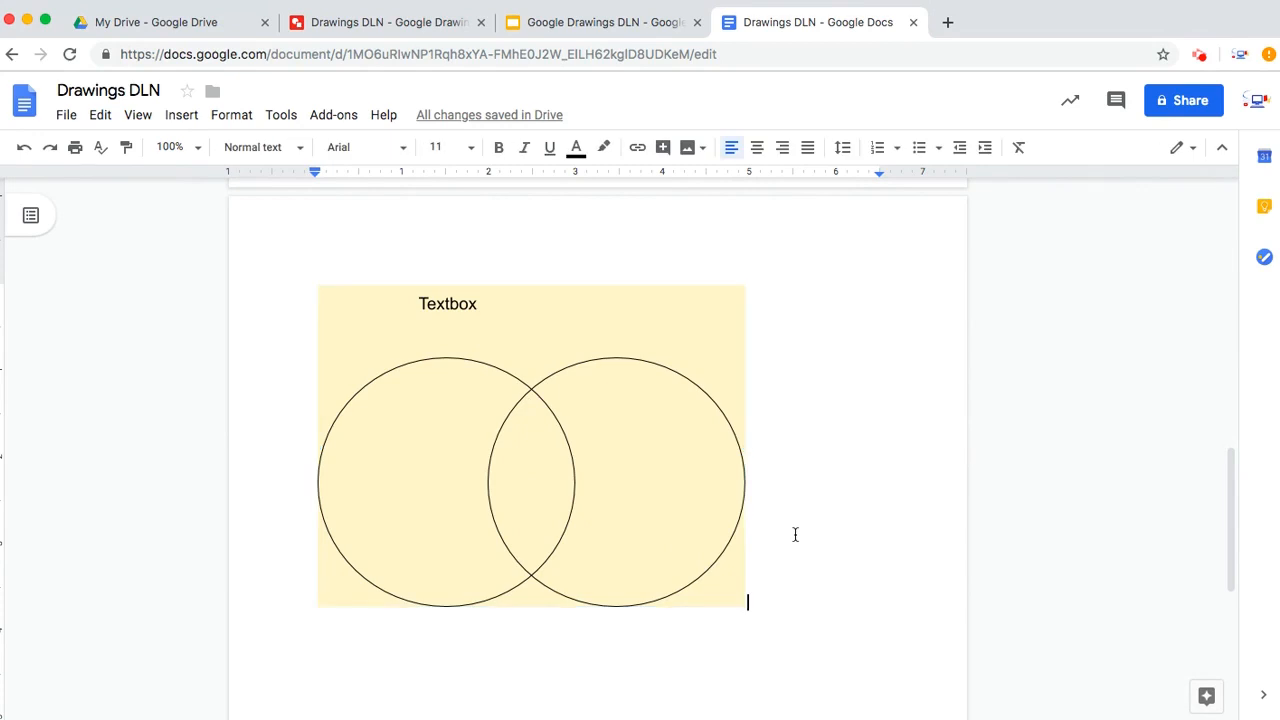
scroll(795, 535, up, 10)
scroll(795, 532, down, 3)
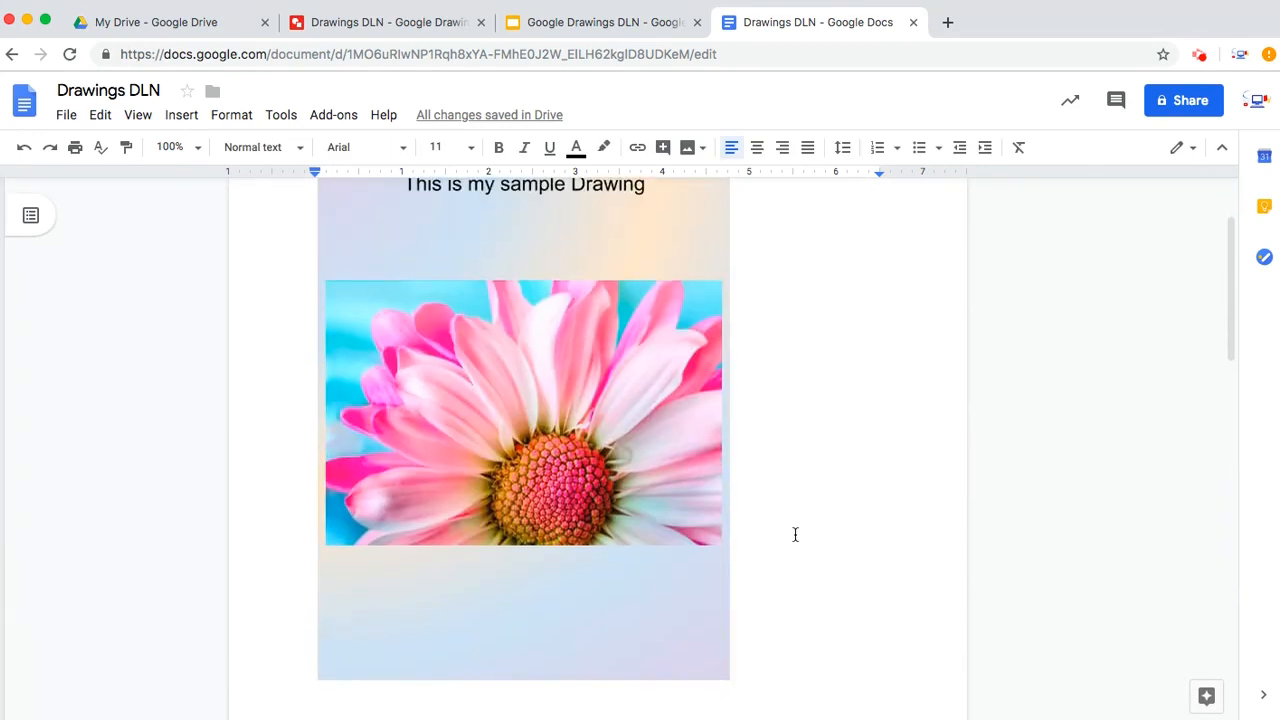
Step: Select the linked flower drawing in the document to check its link options, and deselect it
scroll(769, 463, up, 1)
click(564, 388)
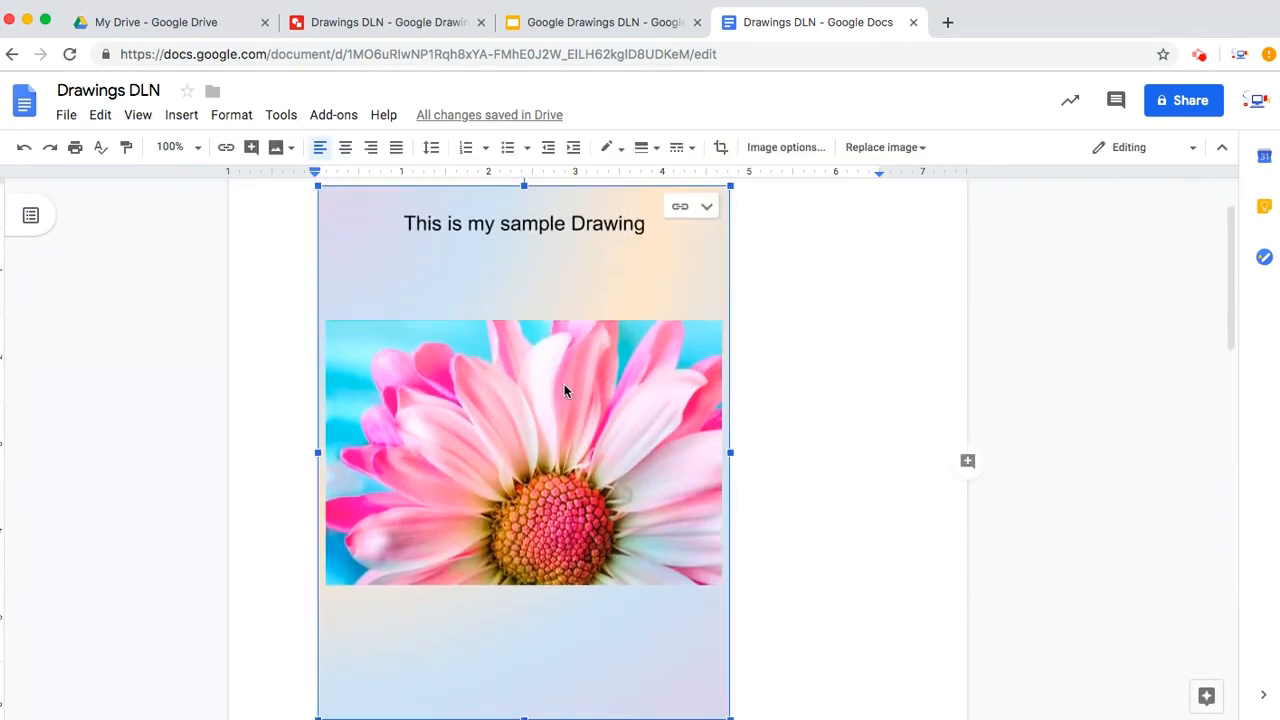
click(750, 338)
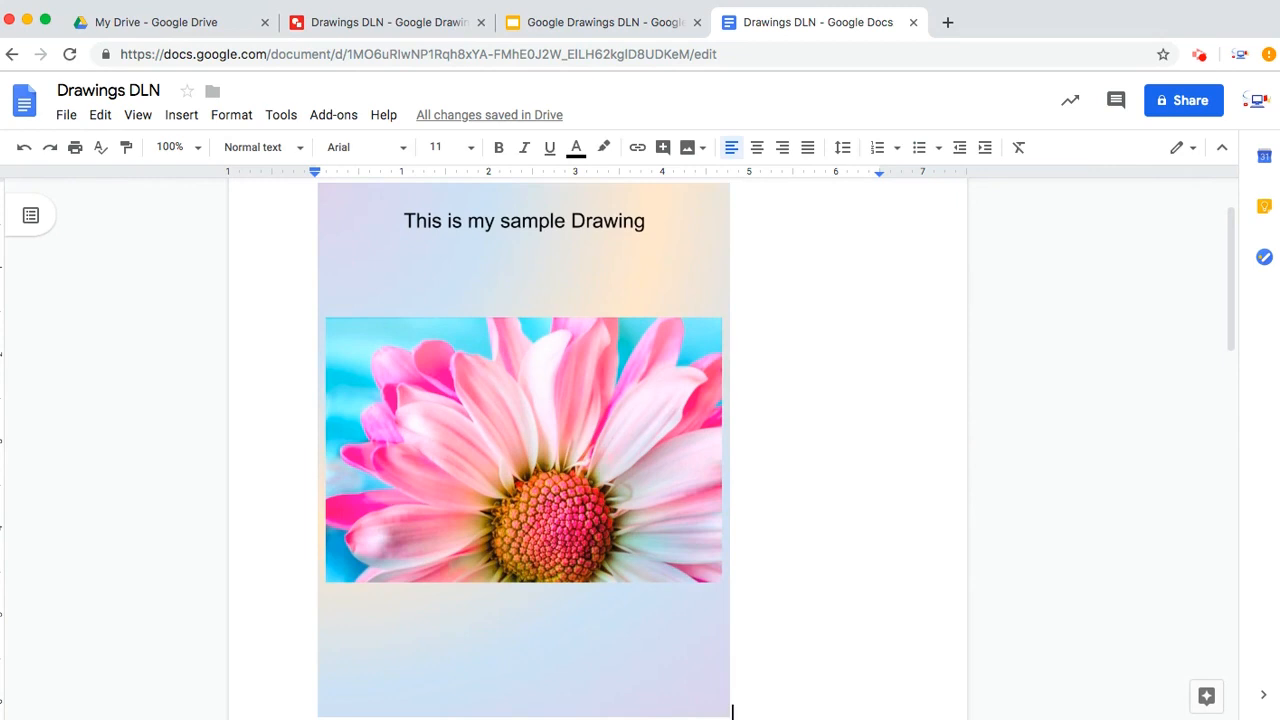
Step: Switch to the Google Drawings DLN presentation and view the "Ideas for Student Use" and "Inserting Diagrams" slides
click(550, 30)
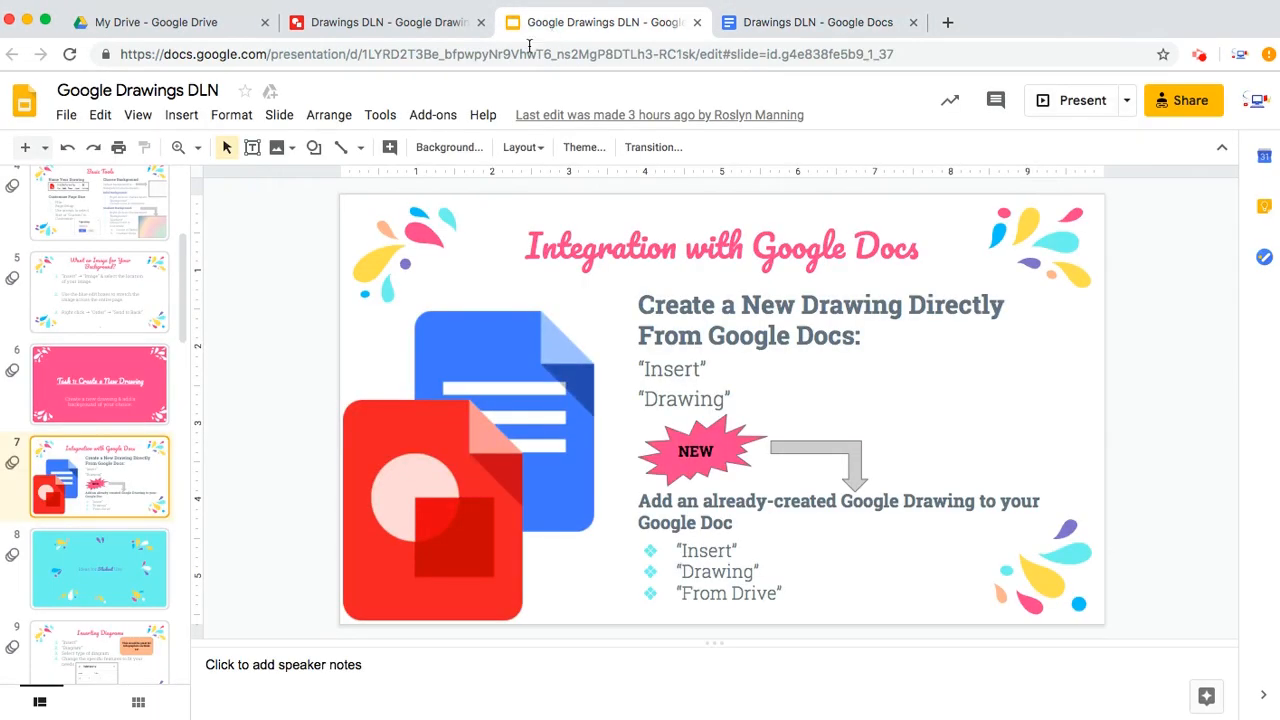
scroll(115, 491, down, 1)
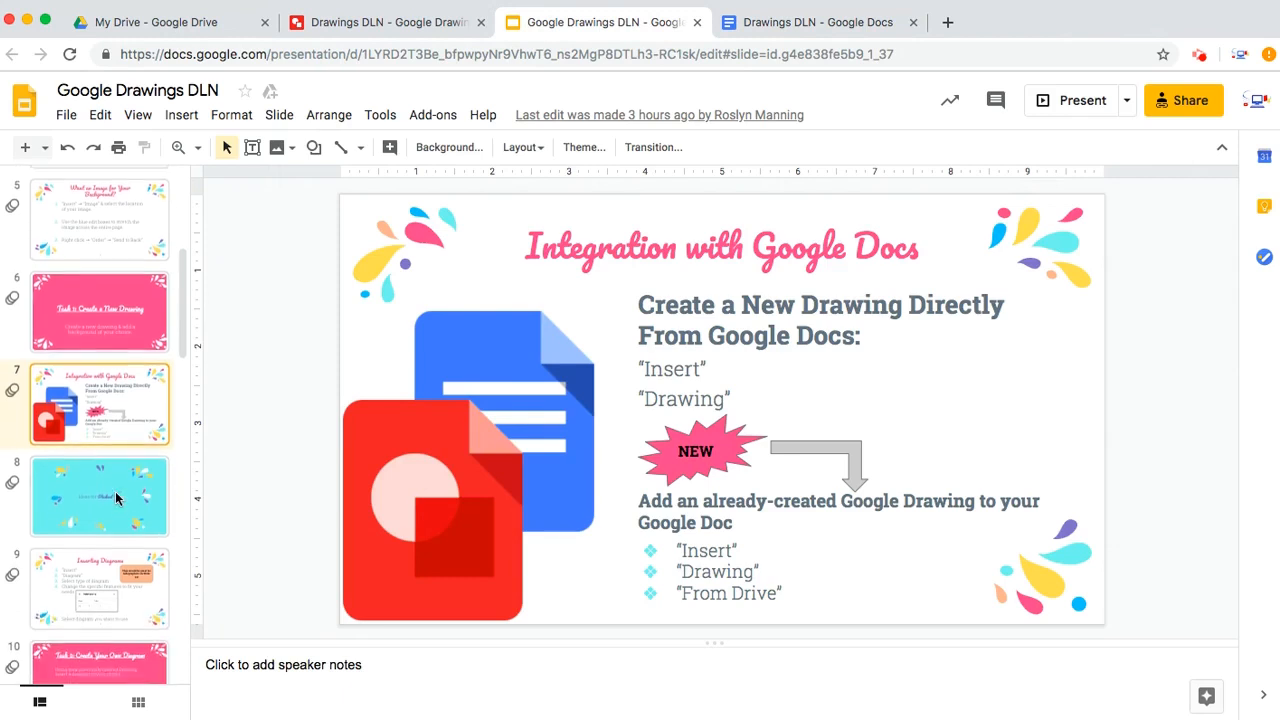
click(115, 488)
scroll(115, 488, down, 2)
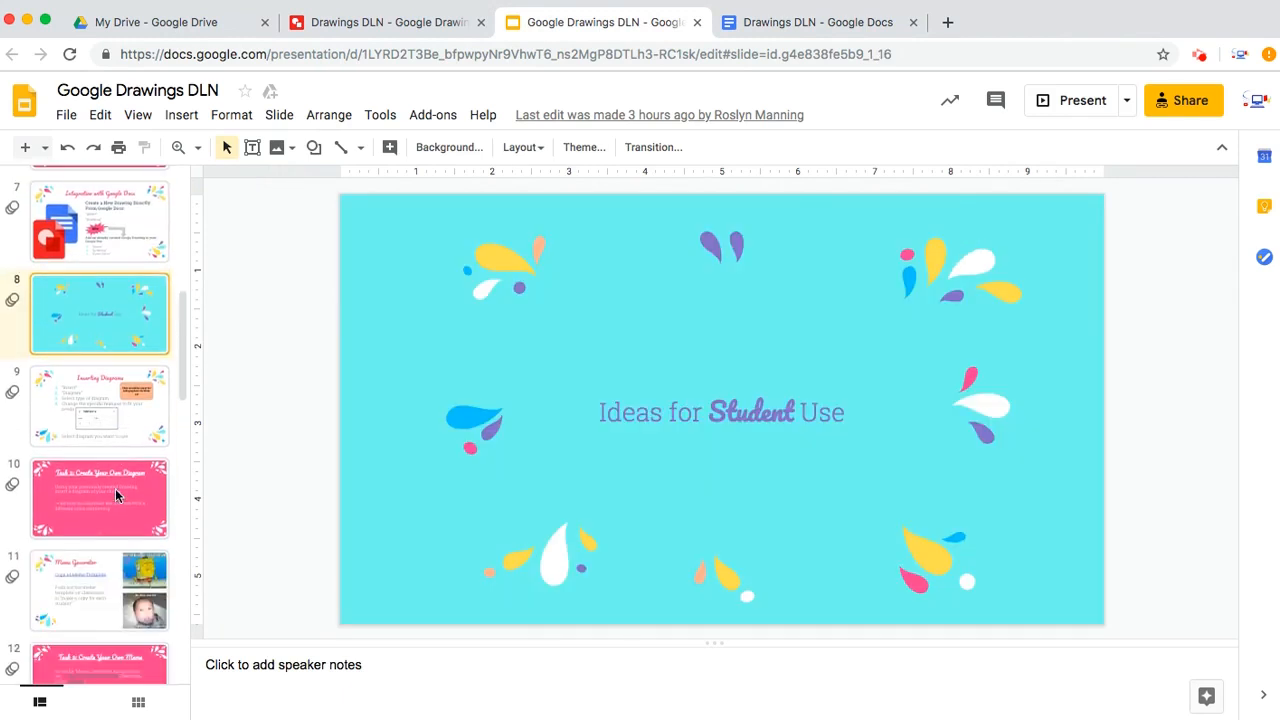
click(110, 412)
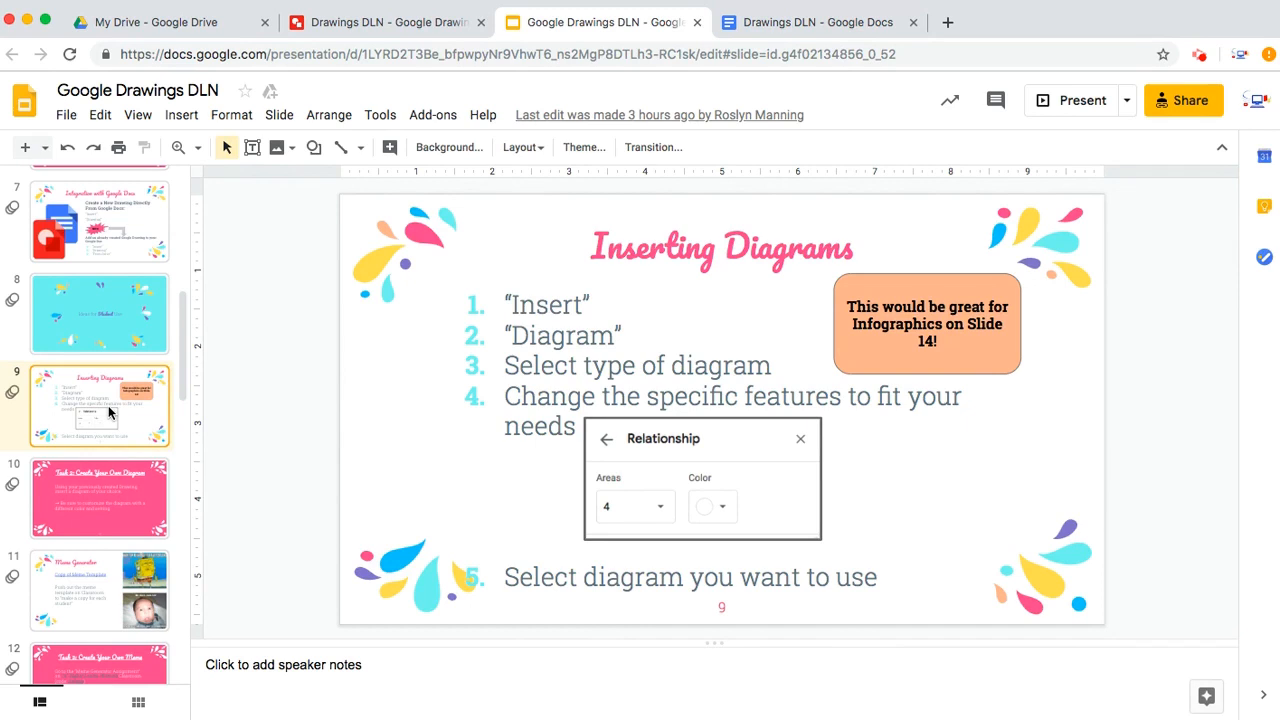
Step: Switch to the Drawings DLN drawing and delete its "This is my sample Drawing" text box and the flower image
click(333, 29)
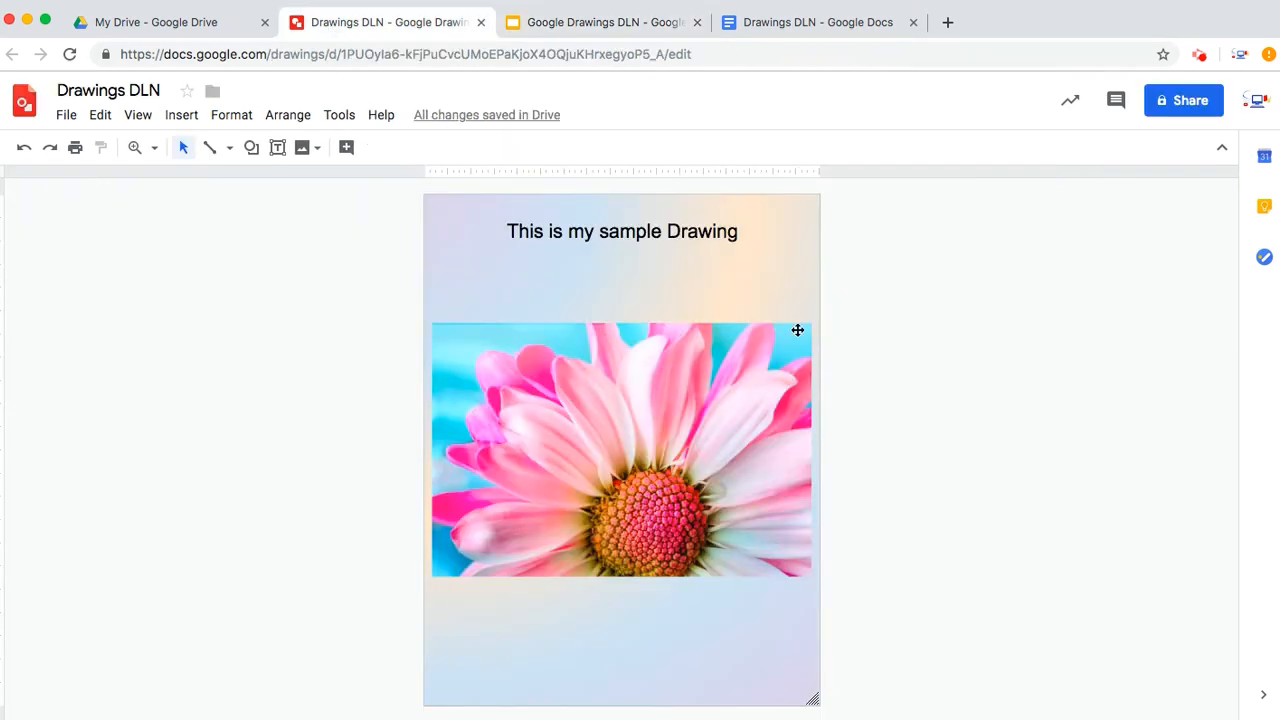
click(745, 233)
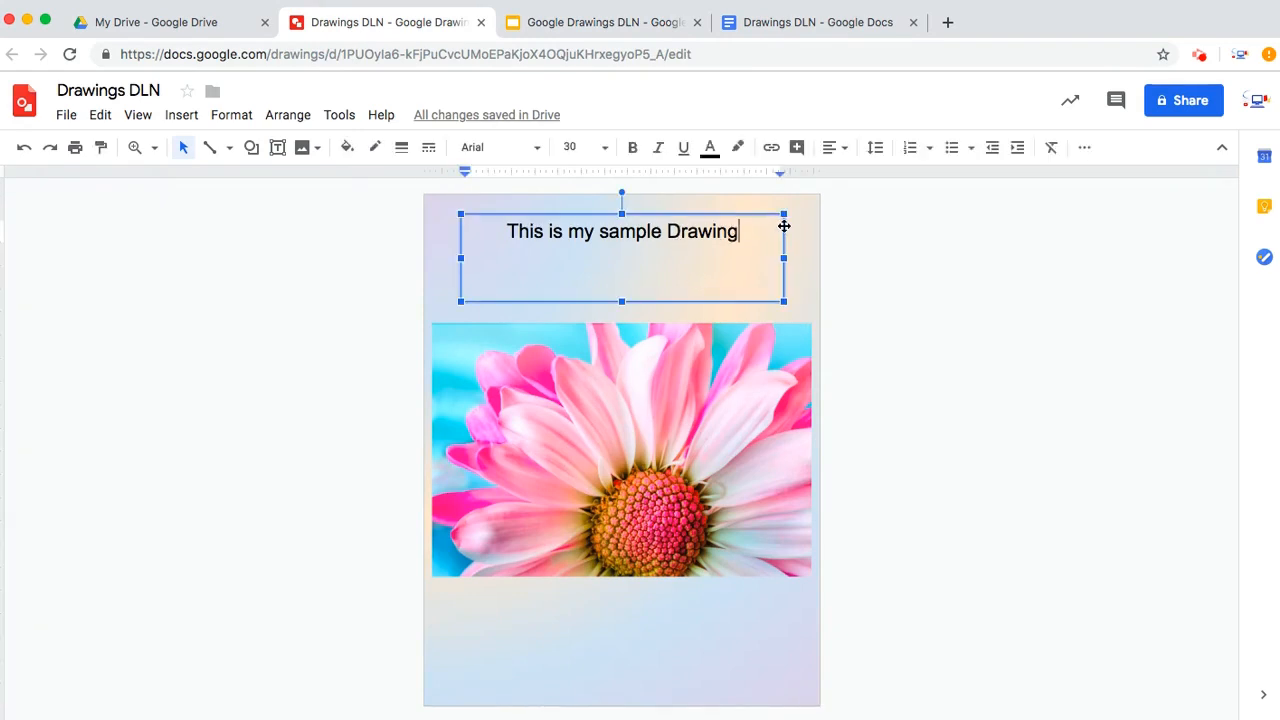
key(Delete)
click(777, 346)
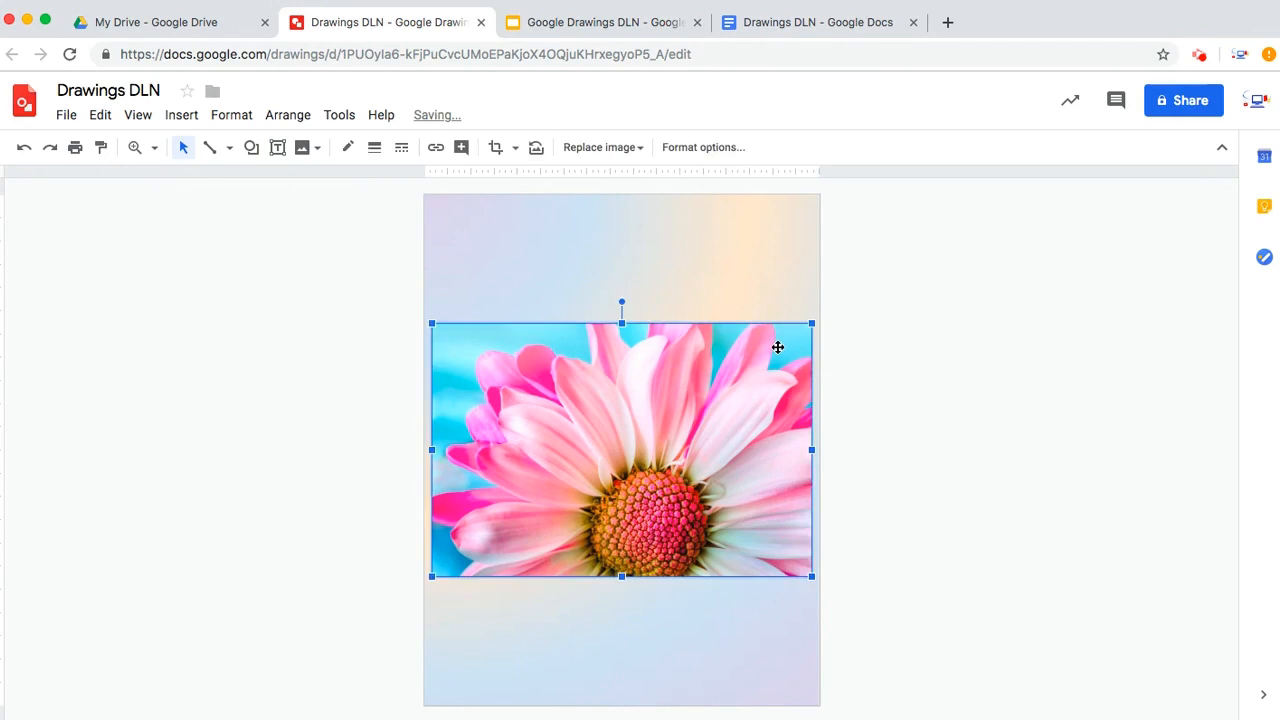
key(Delete)
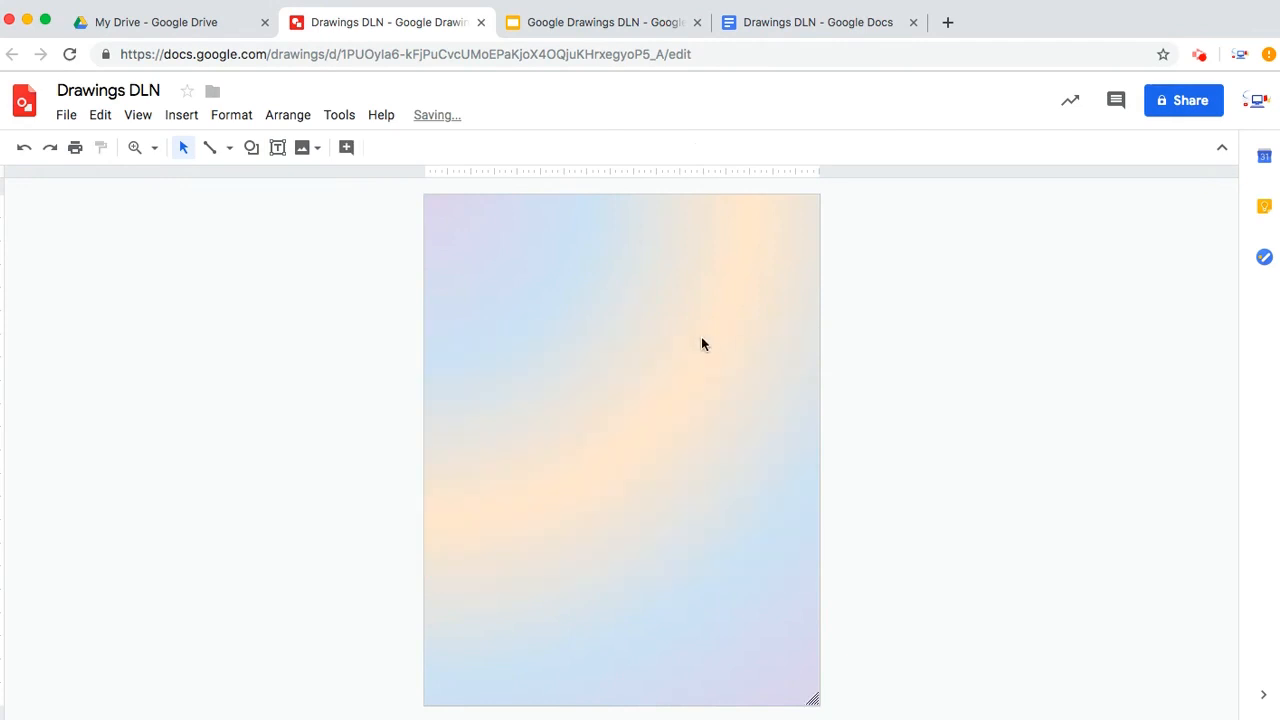
Step: Change the drawing's background to a solid light gray
right_click(702, 339)
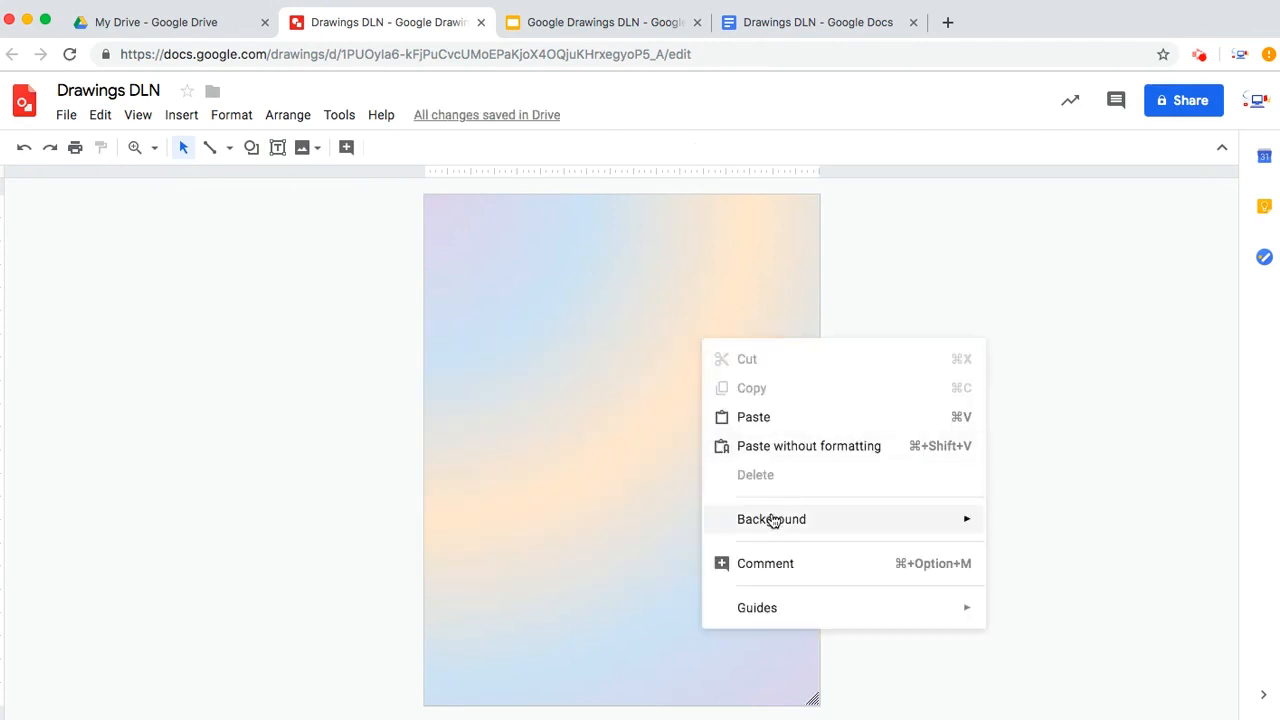
mouse_move(772, 521)
click(1038, 278)
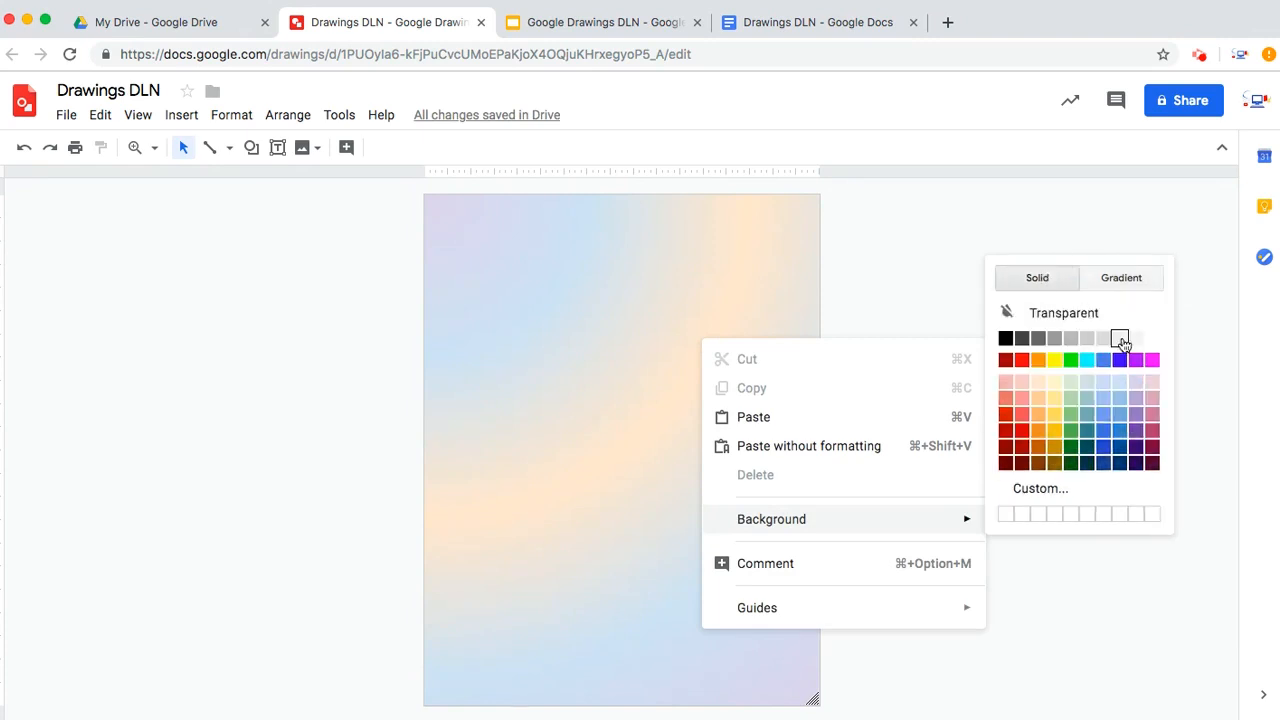
click(1100, 338)
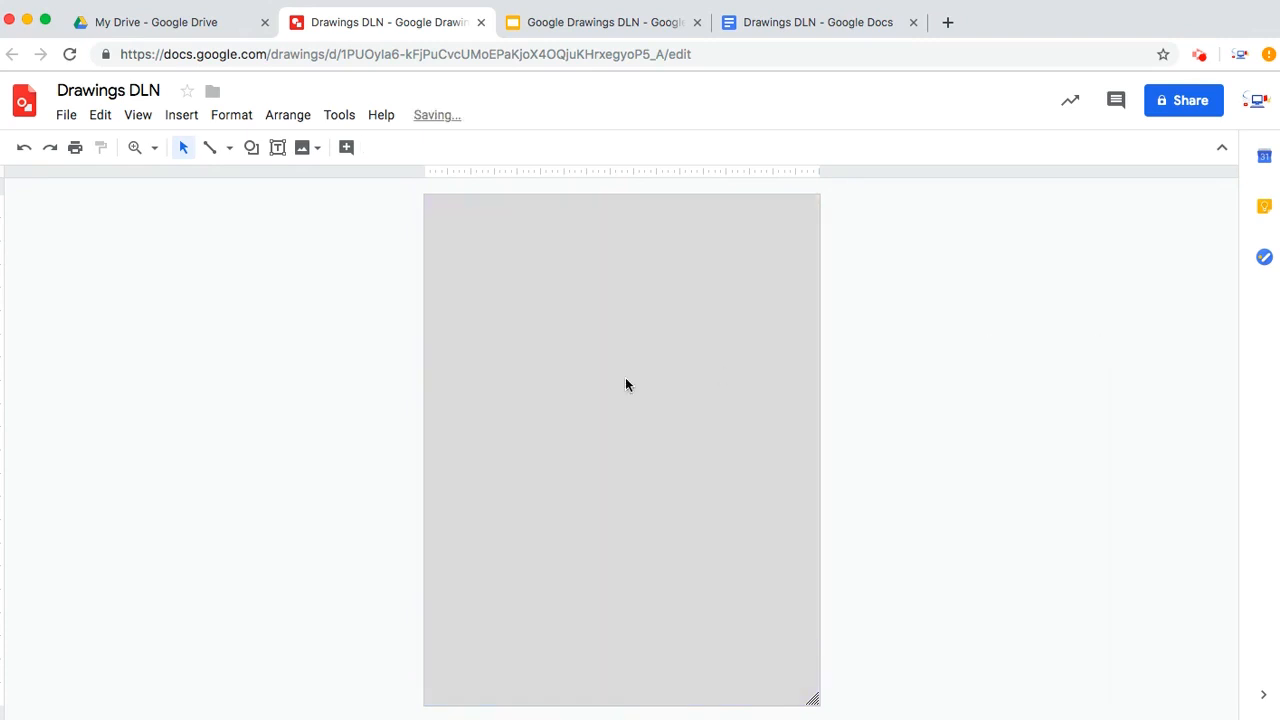
Step: Open the diagram gallery for insertion, look through its diagram types, and choose the Cycle category
click(184, 126)
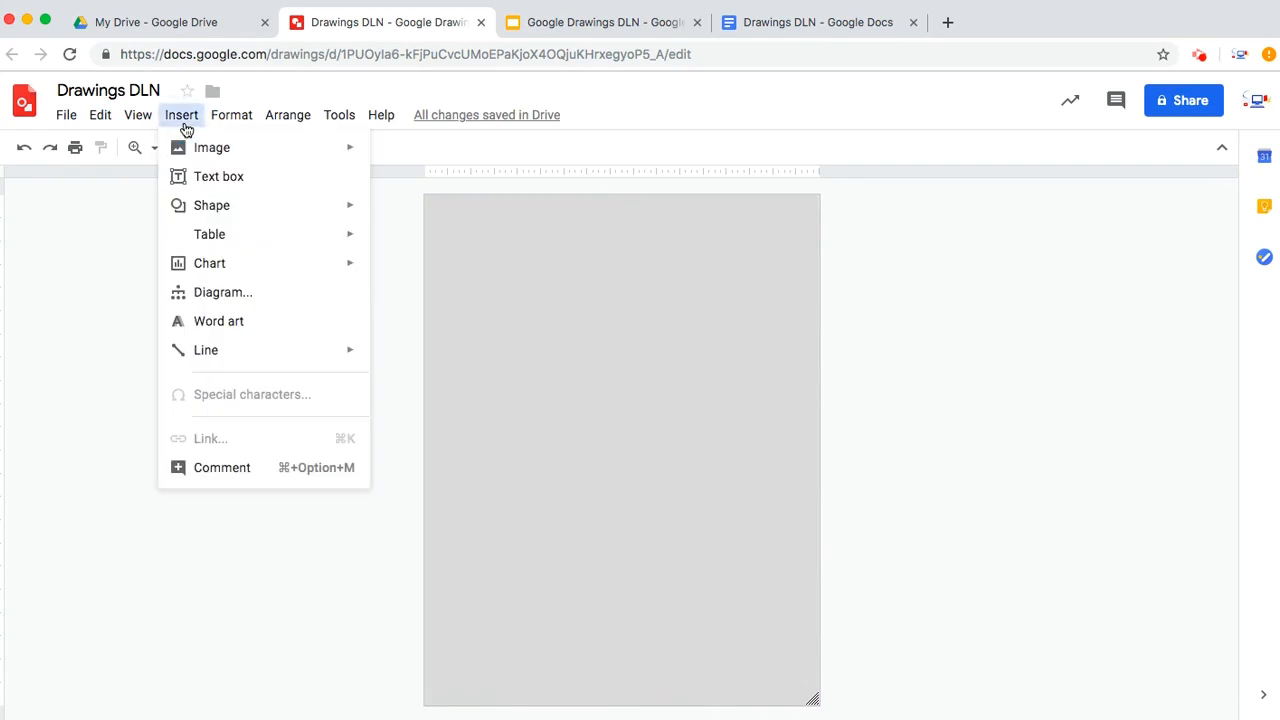
click(222, 292)
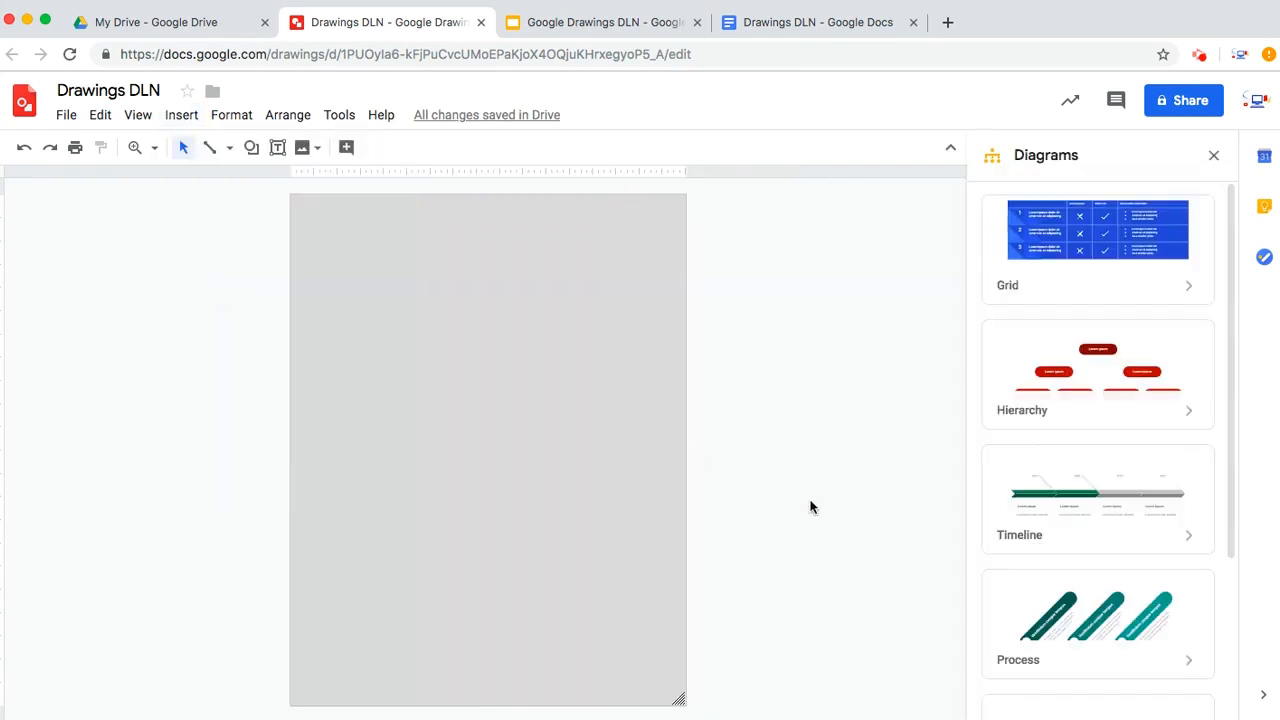
scroll(1137, 457, down, 3)
scroll(1140, 459, up, 3)
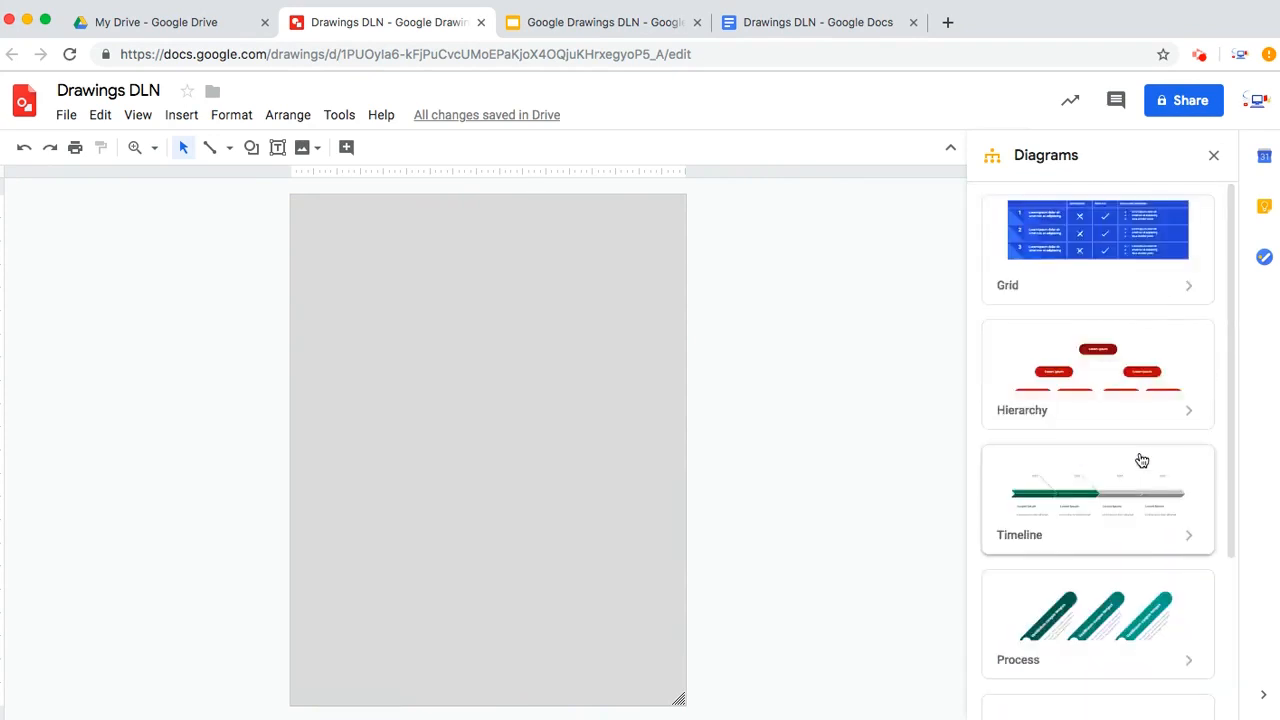
scroll(1142, 460, down, 3)
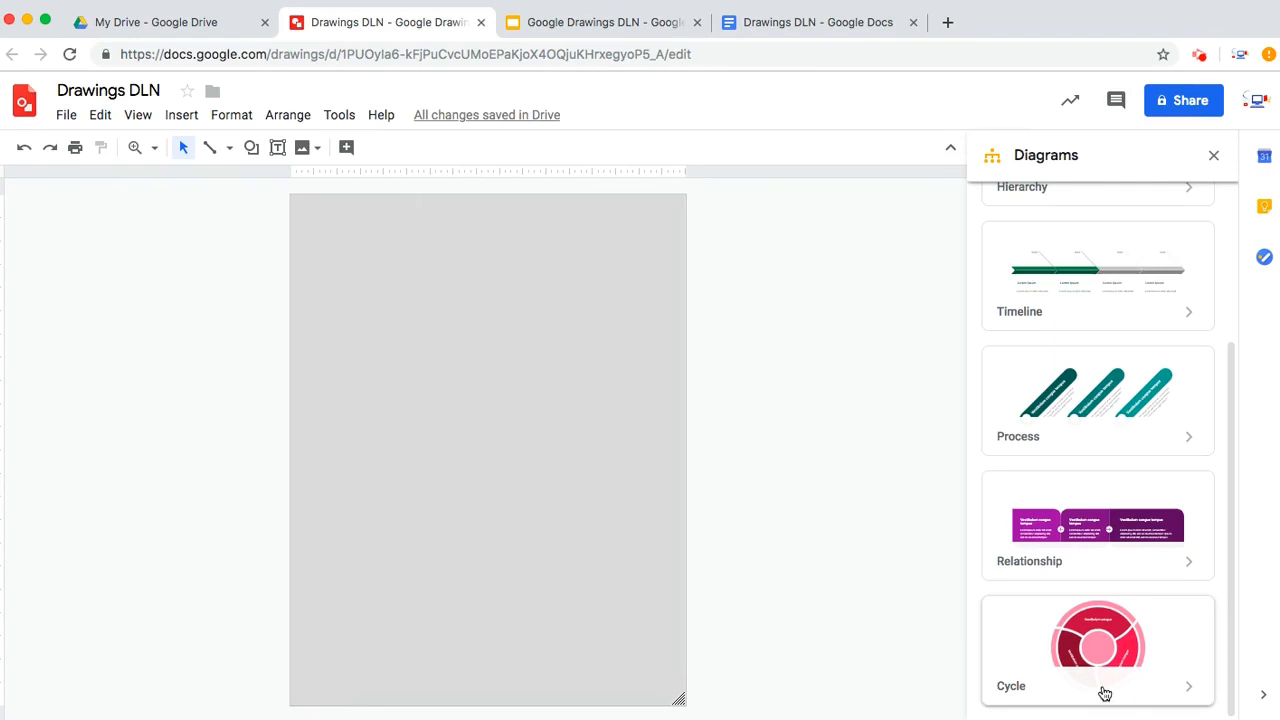
scroll(1148, 458, up, 3)
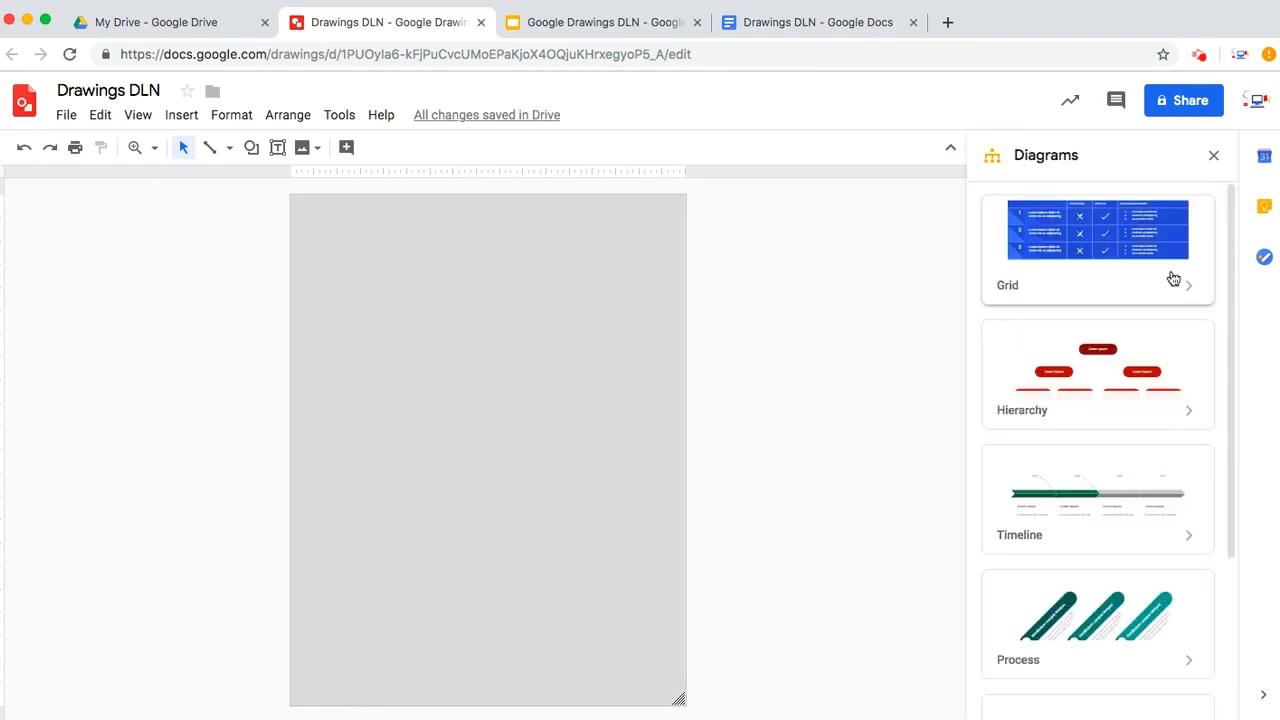
scroll(1048, 503, down, 1)
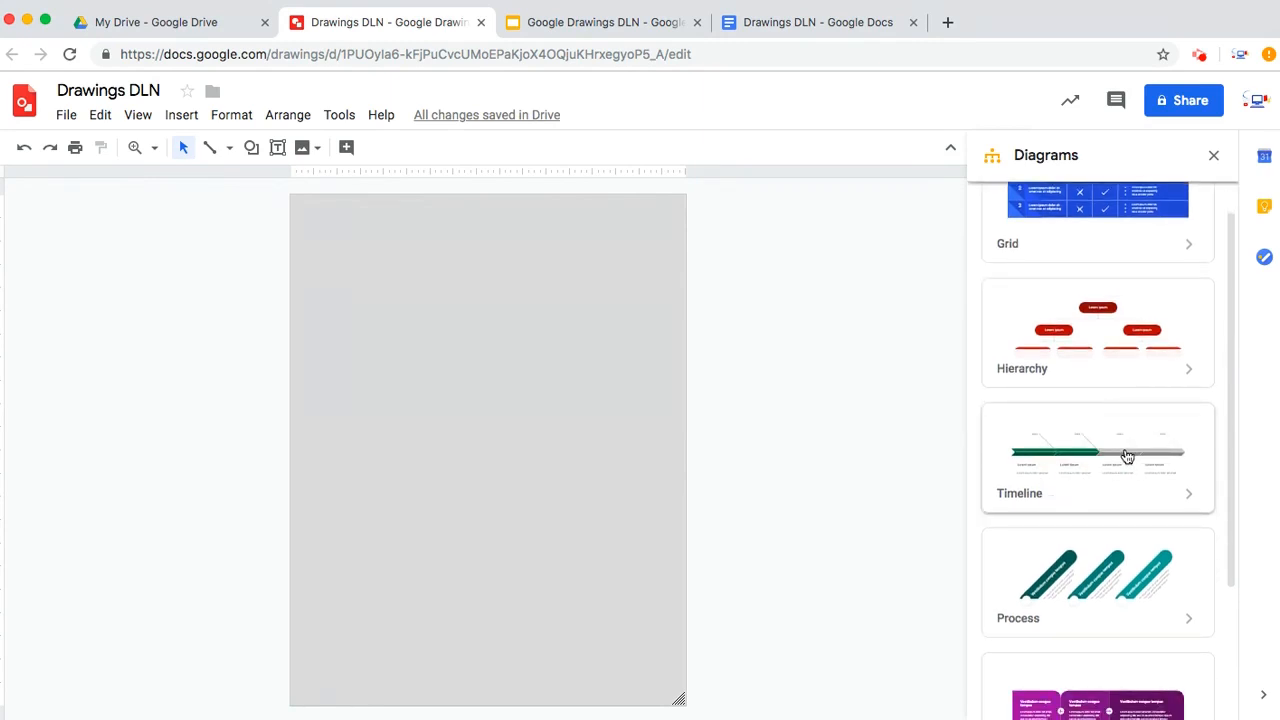
scroll(1108, 461, down, 2)
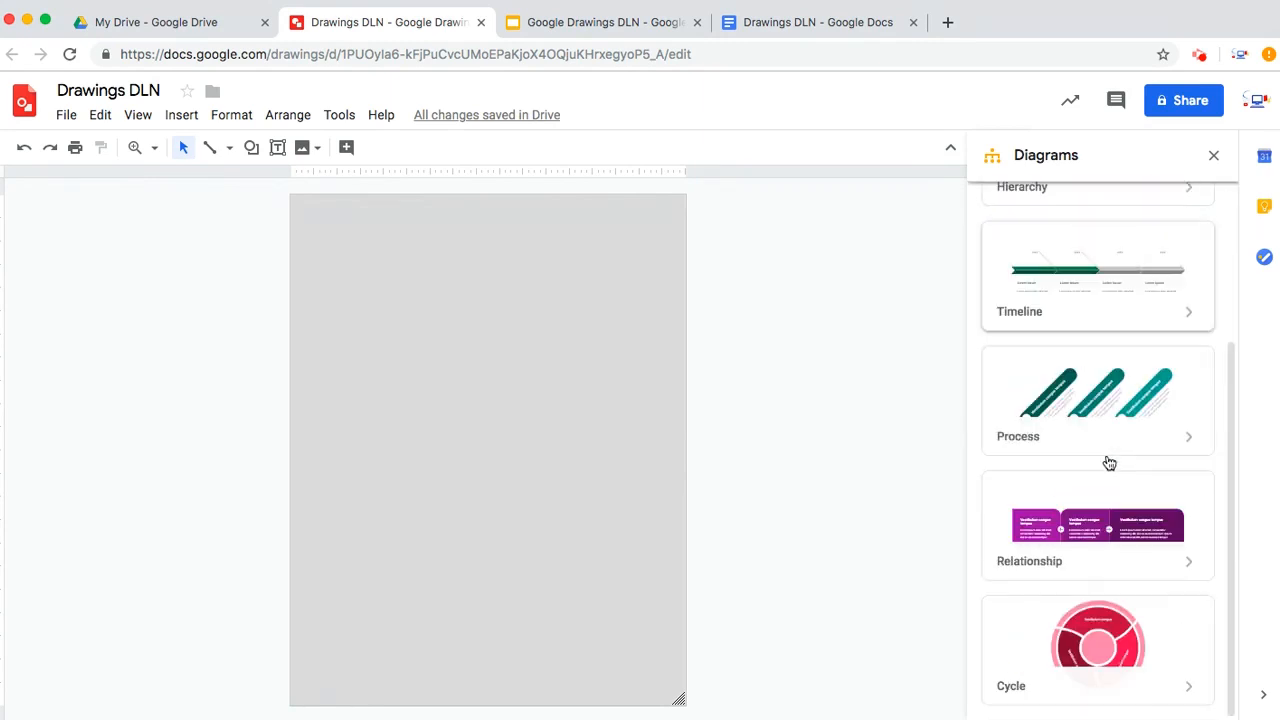
click(1124, 695)
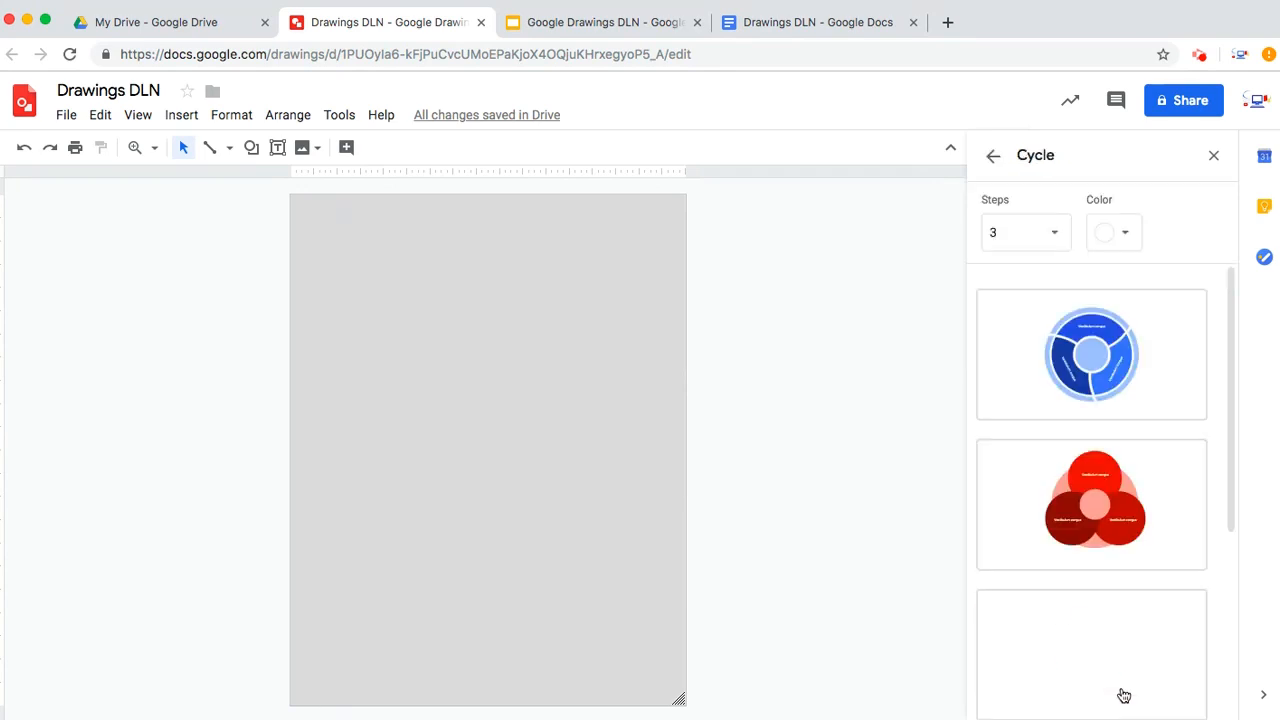
Step: Insert the green three-step cycle diagram with a ring of arrows around a central text
scroll(1158, 555, down, 2)
scroll(1158, 555, down, 1)
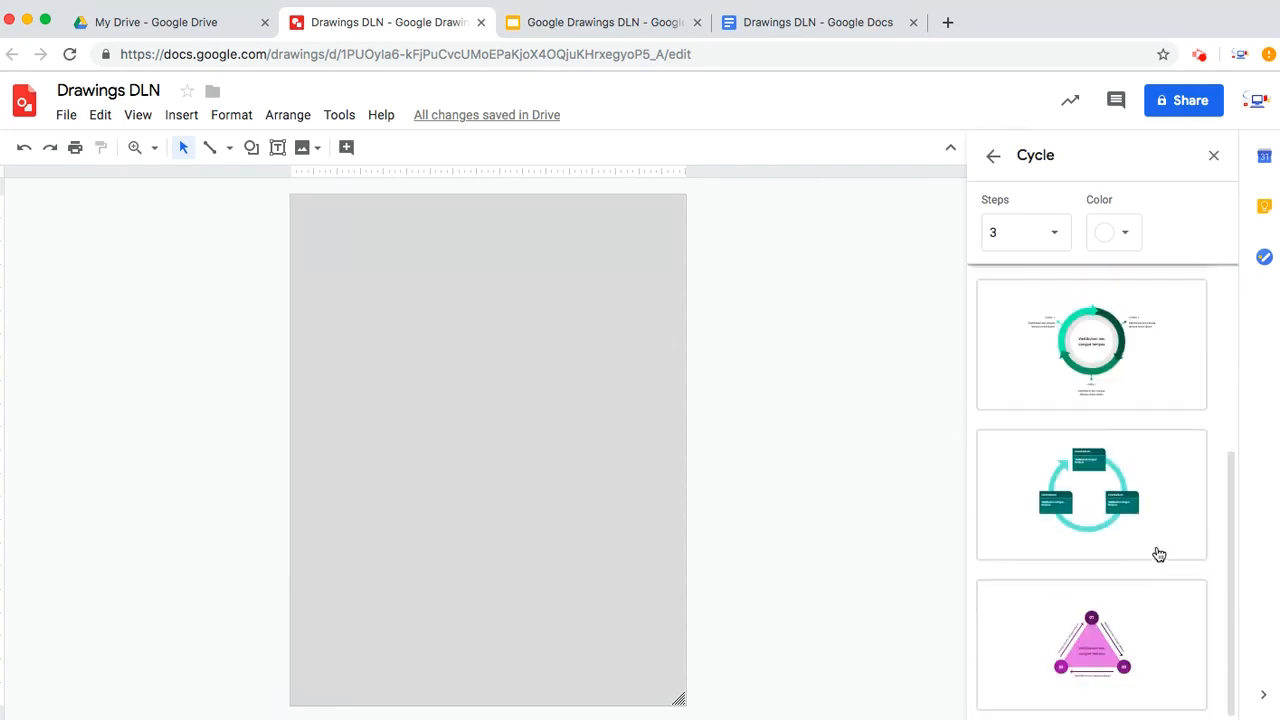
scroll(1158, 555, up, 3)
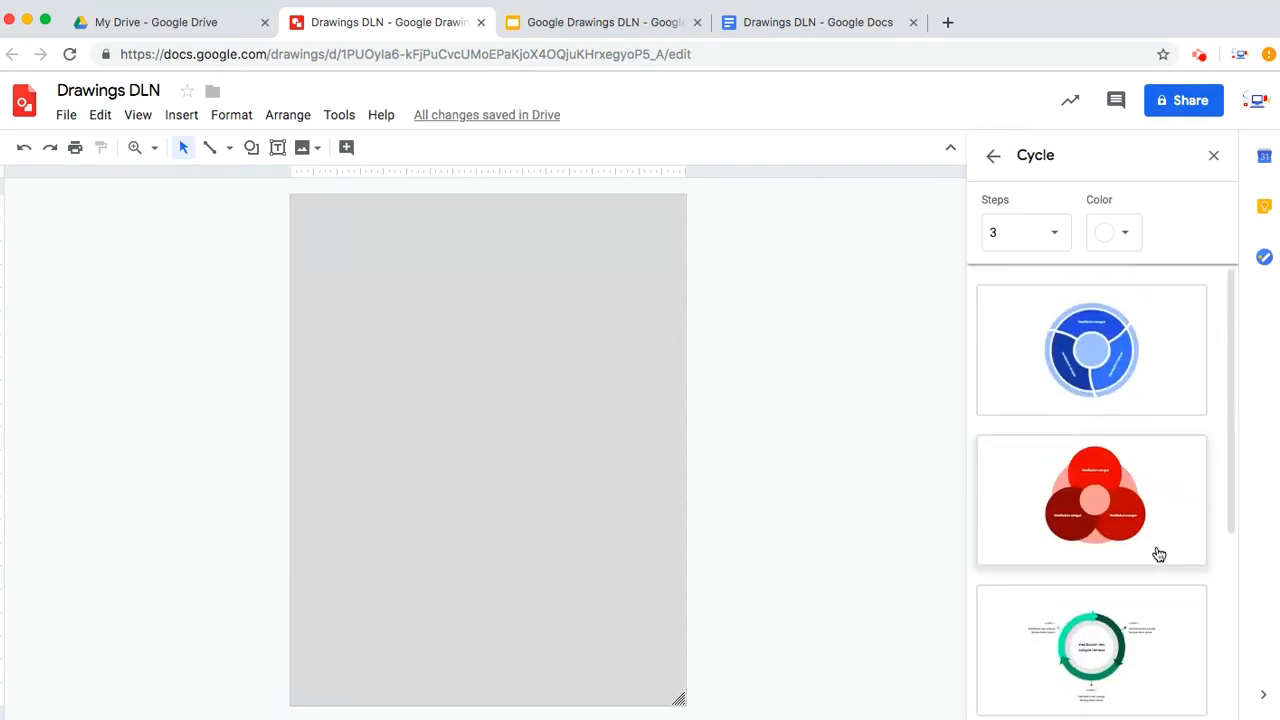
scroll(1154, 597, down, 1)
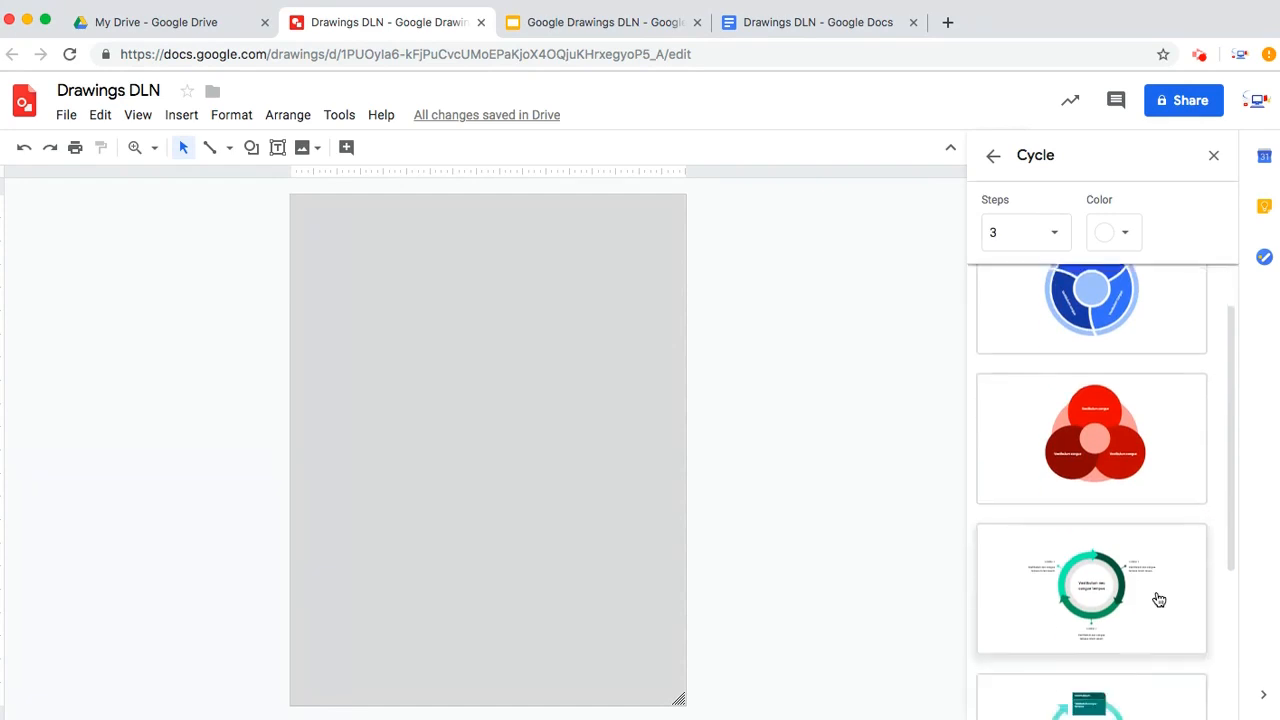
click(1117, 560)
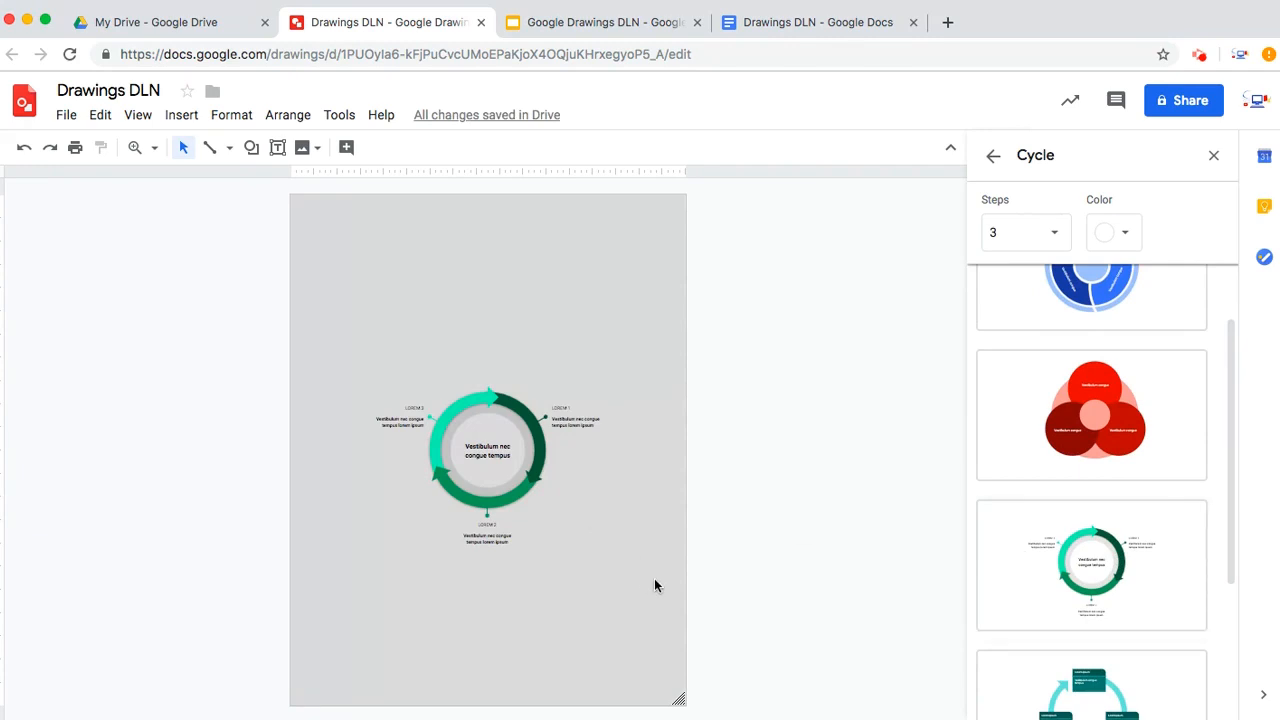
Step: Select all parts of the cycle diagram, enlarge it to the full page width, and delete it
drag(671, 581, 653, 581)
drag(661, 577, 332, 375)
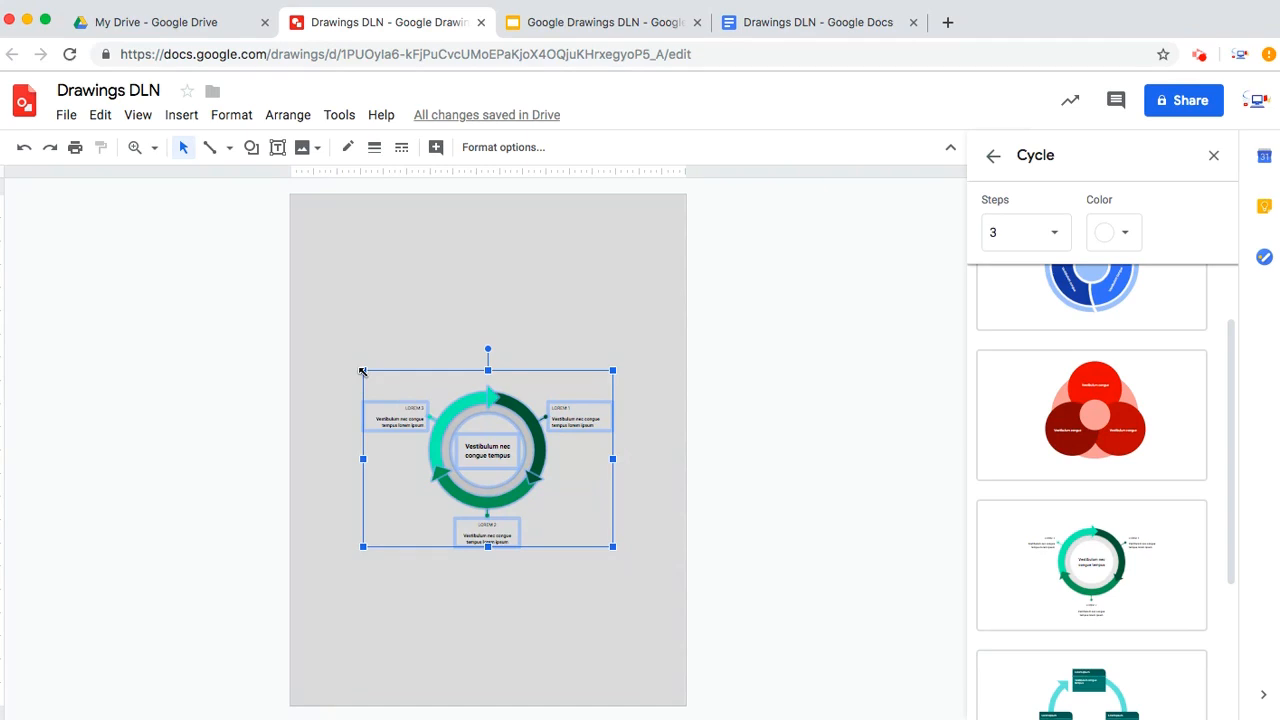
drag(362, 371, 289, 280)
drag(613, 547, 684, 573)
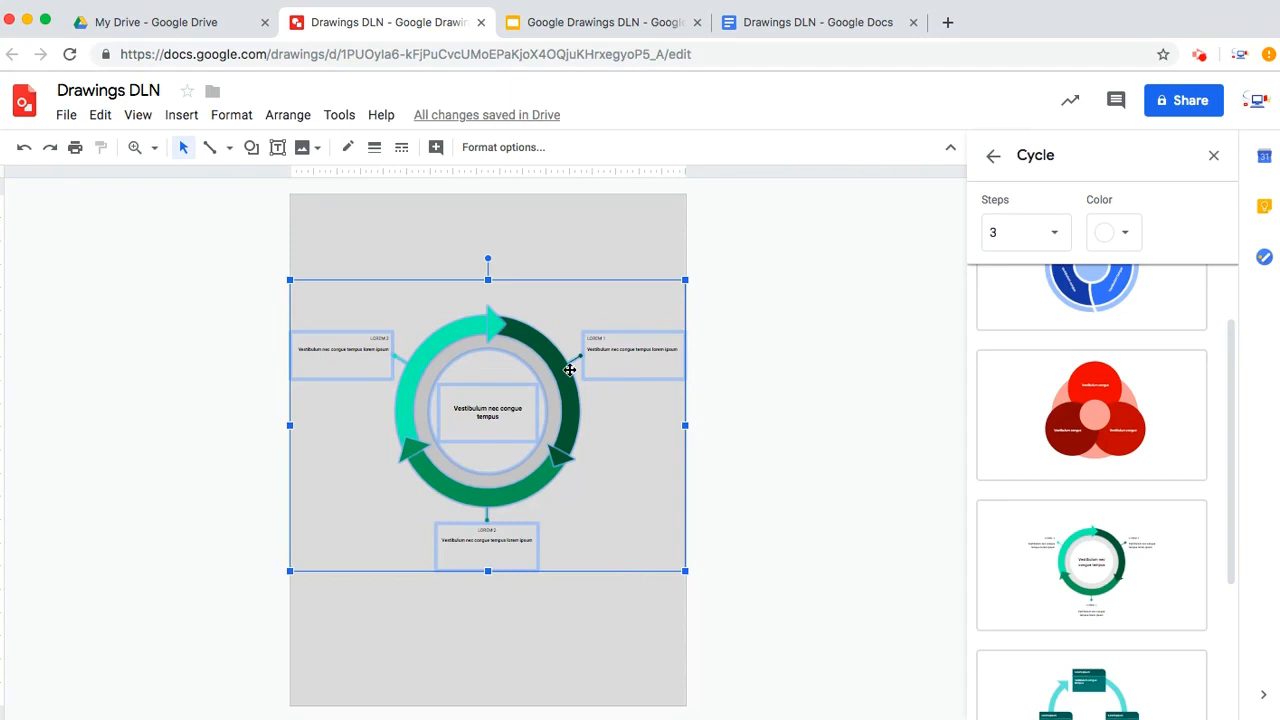
key(Delete)
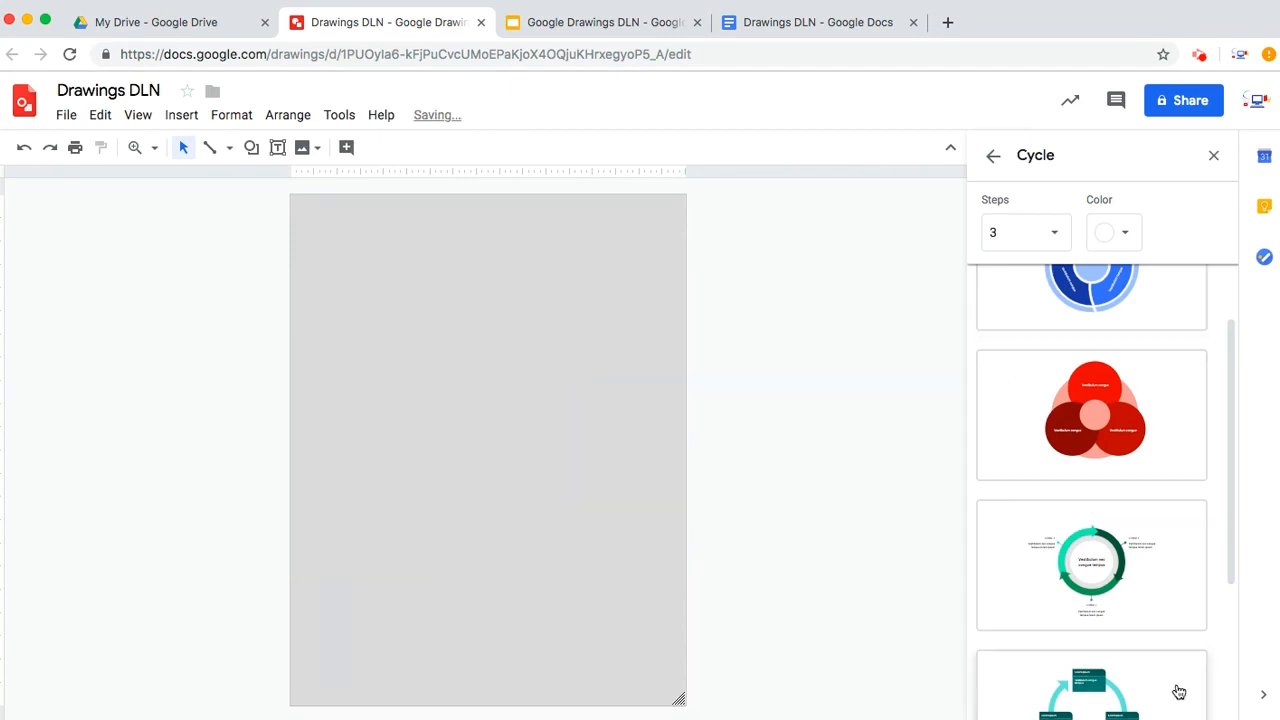
Step: Set the Cycle diagrams to 4 steps and the color red, and look through the available layouts
scroll(1208, 537, up, 2)
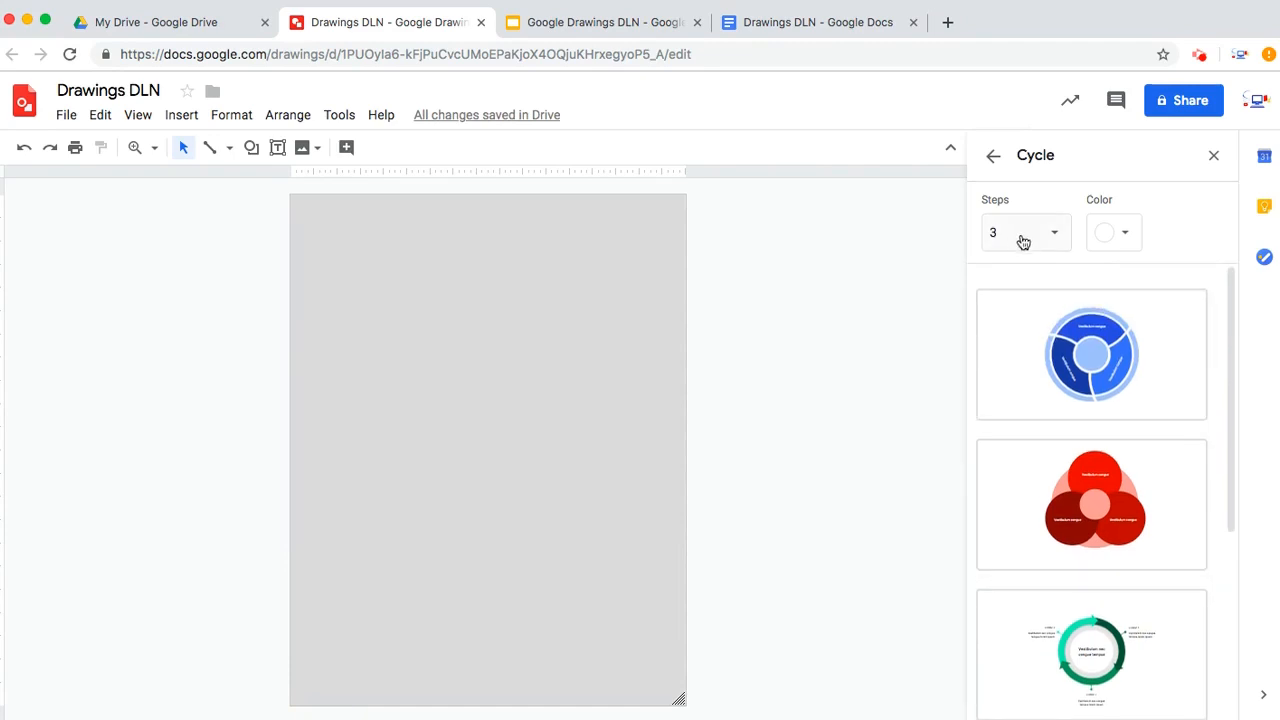
click(1056, 236)
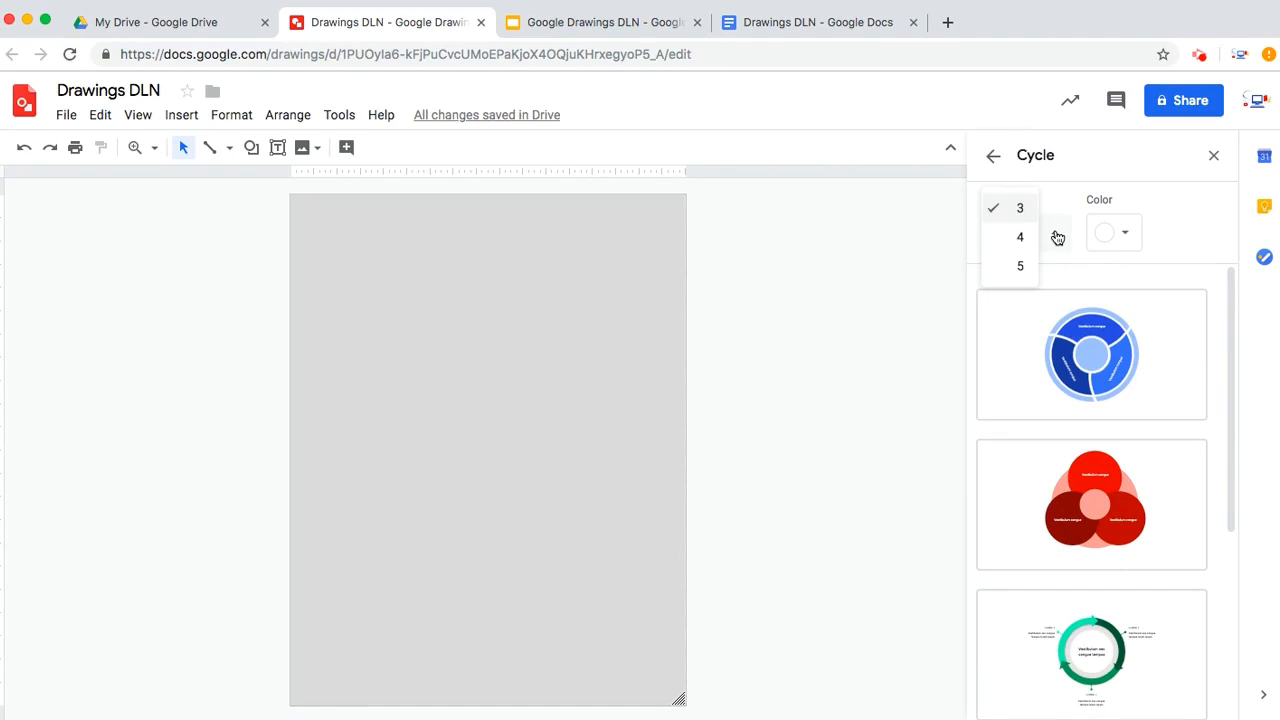
click(1011, 237)
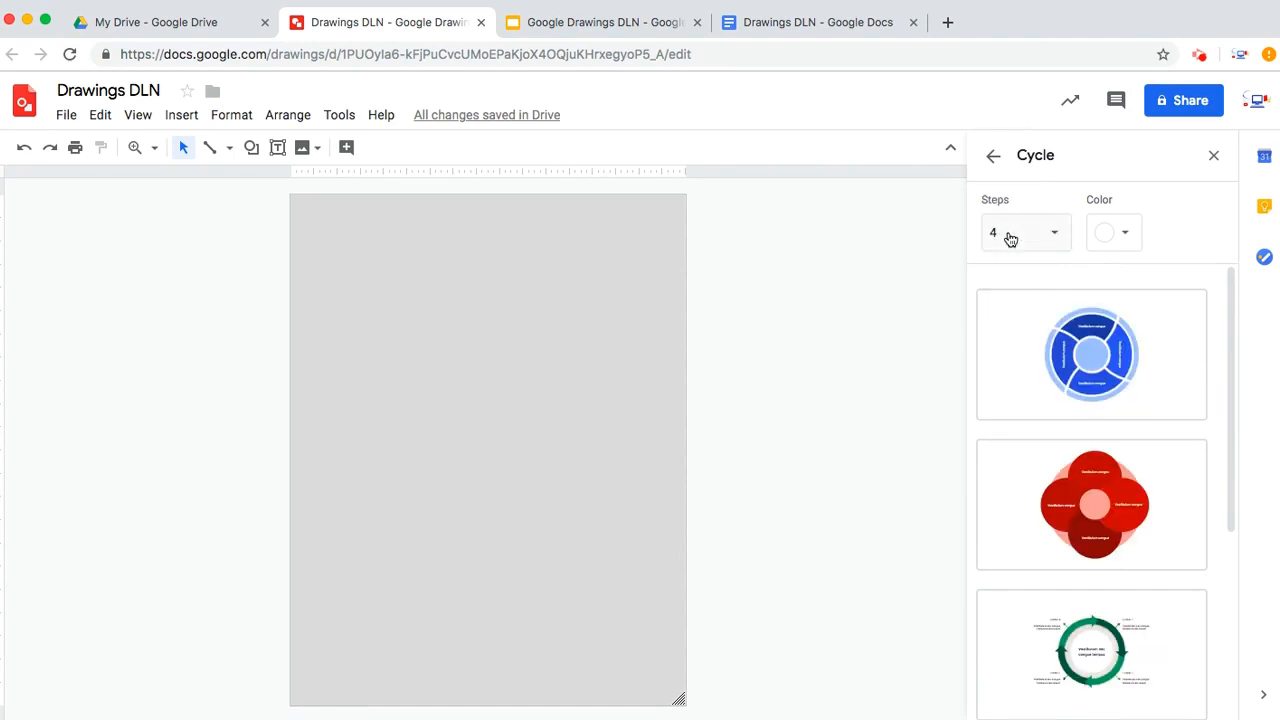
click(1134, 240)
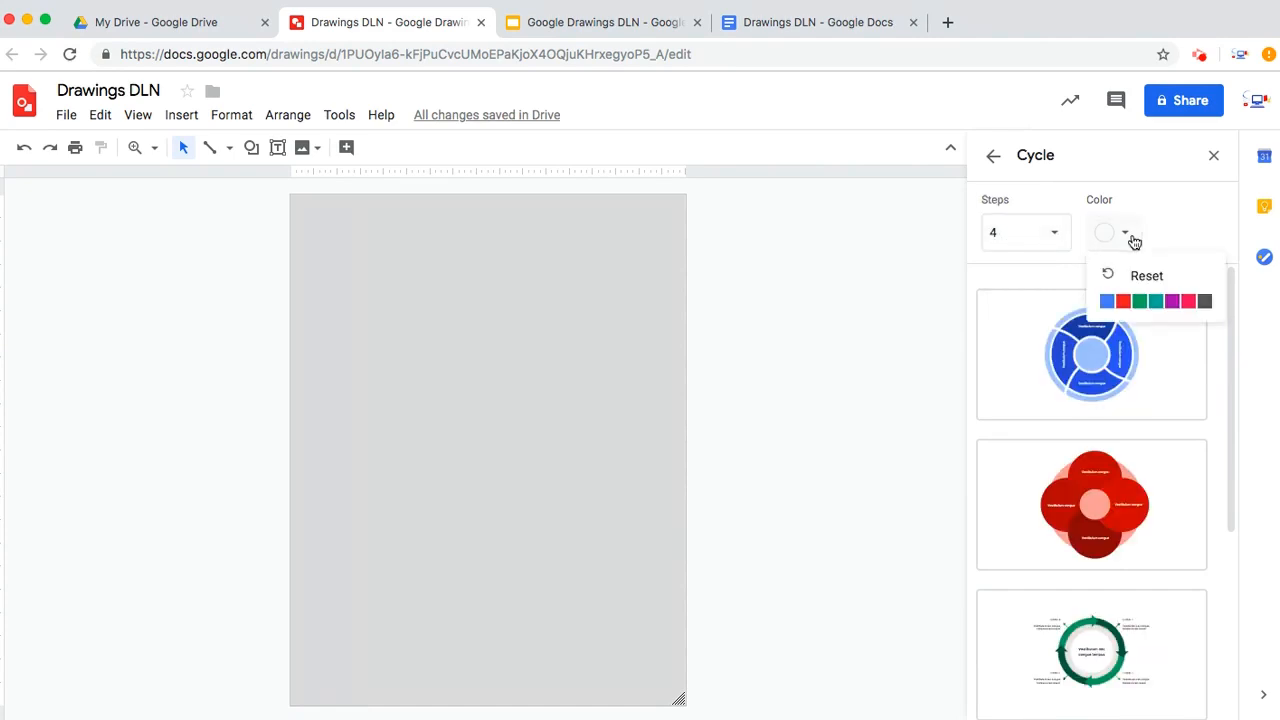
click(1122, 303)
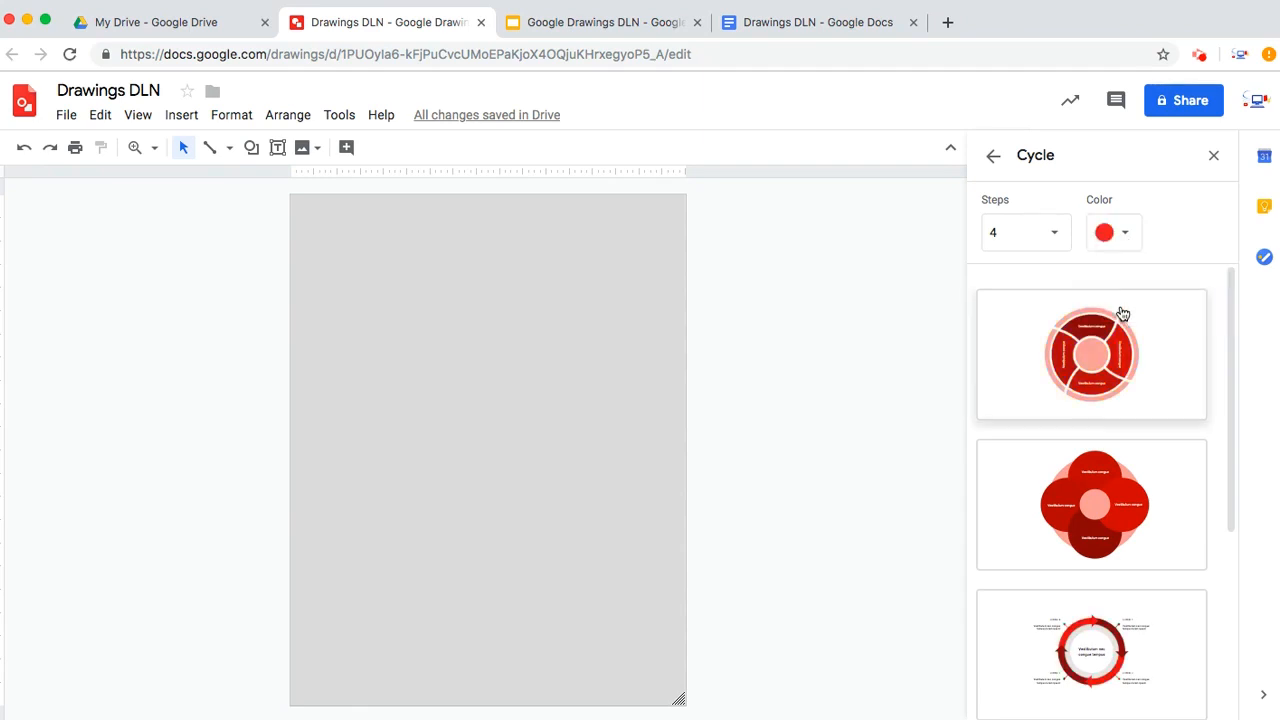
scroll(1134, 477, down, 3)
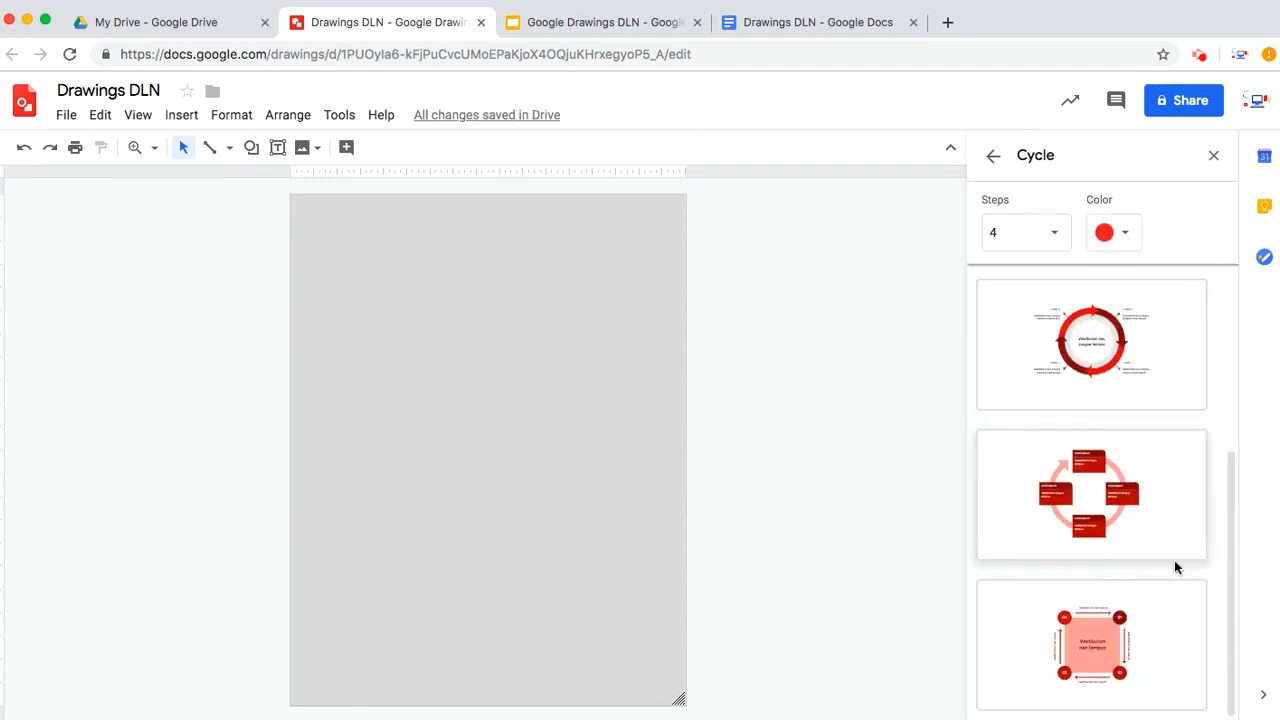
scroll(1170, 560, up, 1)
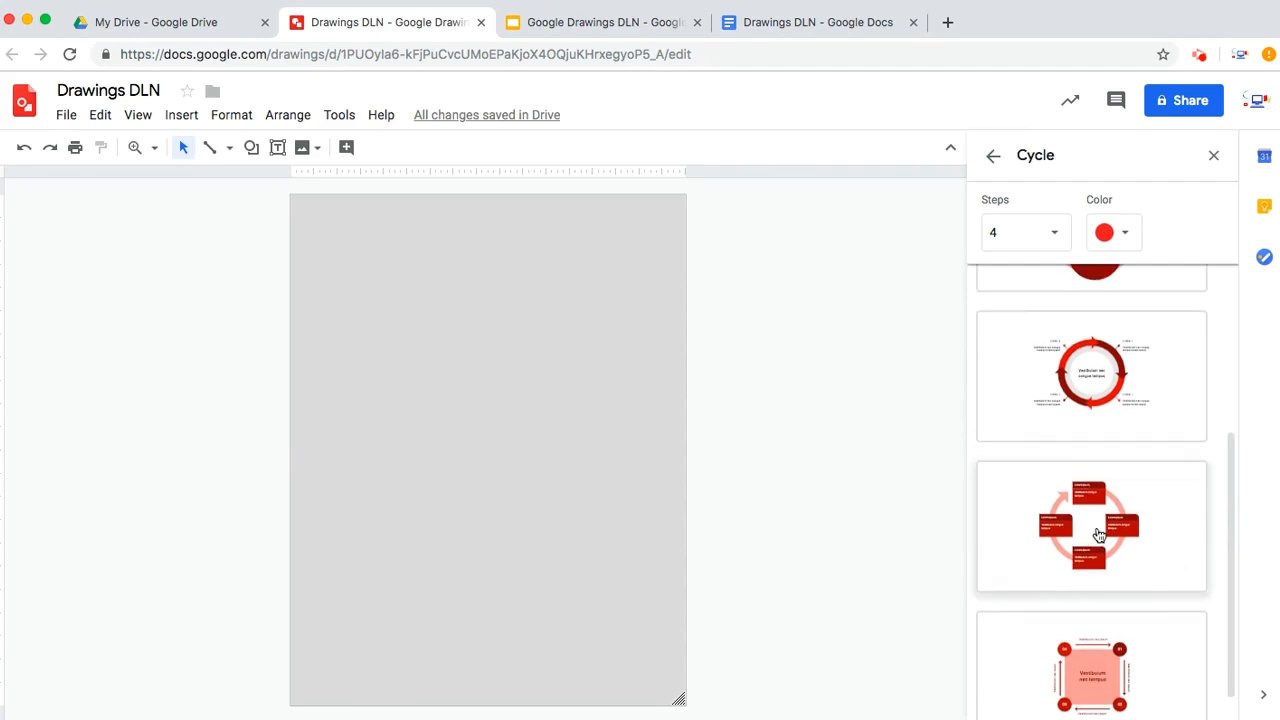
Step: Insert the red four-step cycle diagram with boxes on a circular arrow, and enlarge all its parts together to the full page width
click(1098, 535)
drag(622, 584, 350, 347)
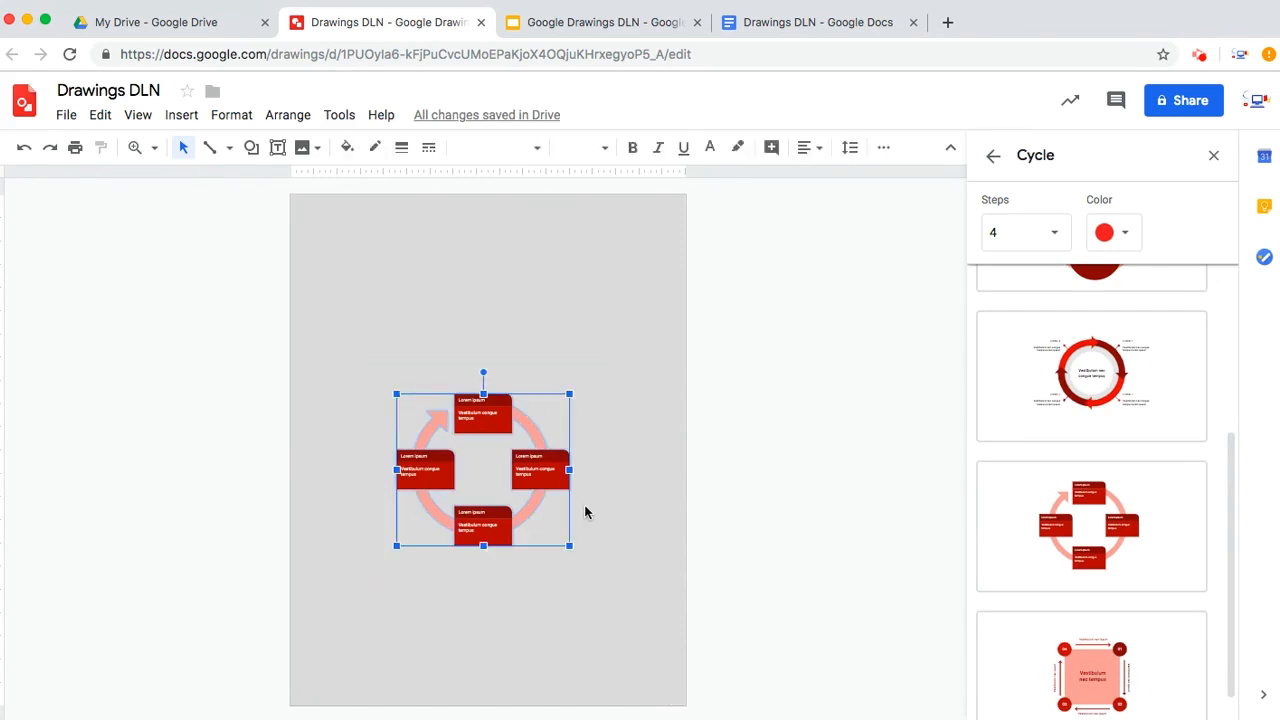
drag(569, 545, 684, 628)
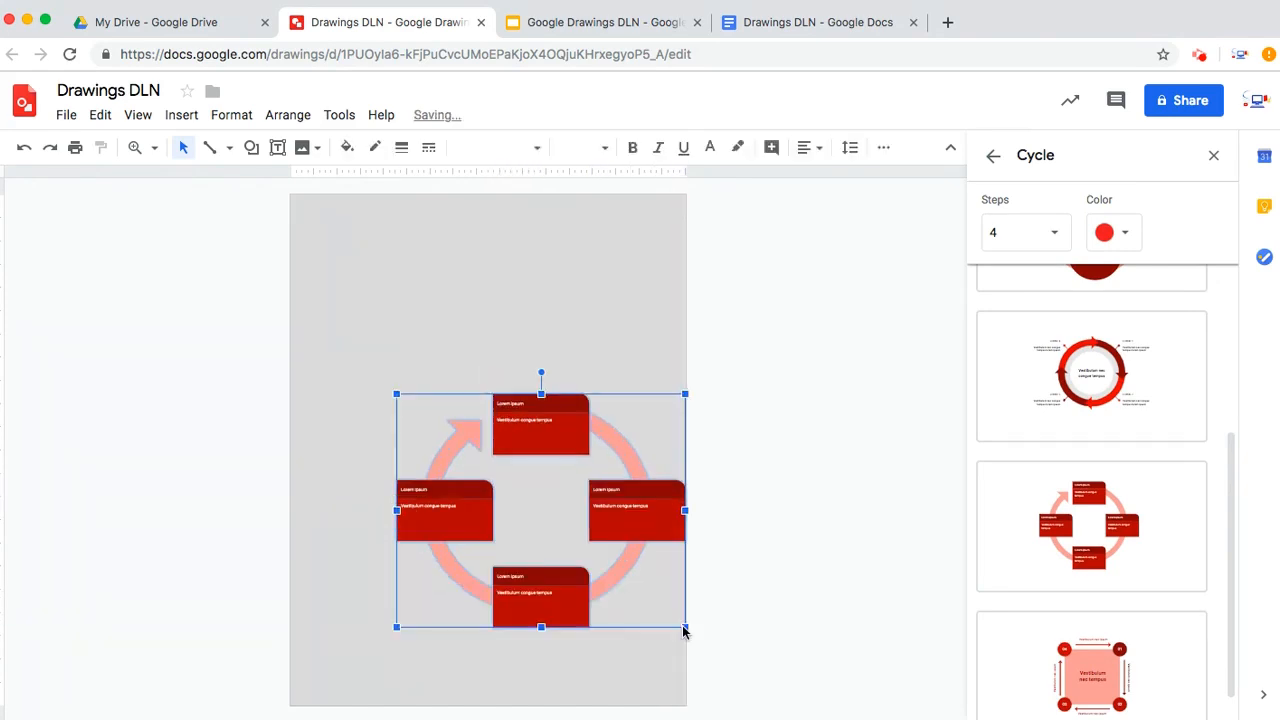
drag(396, 392, 290, 318)
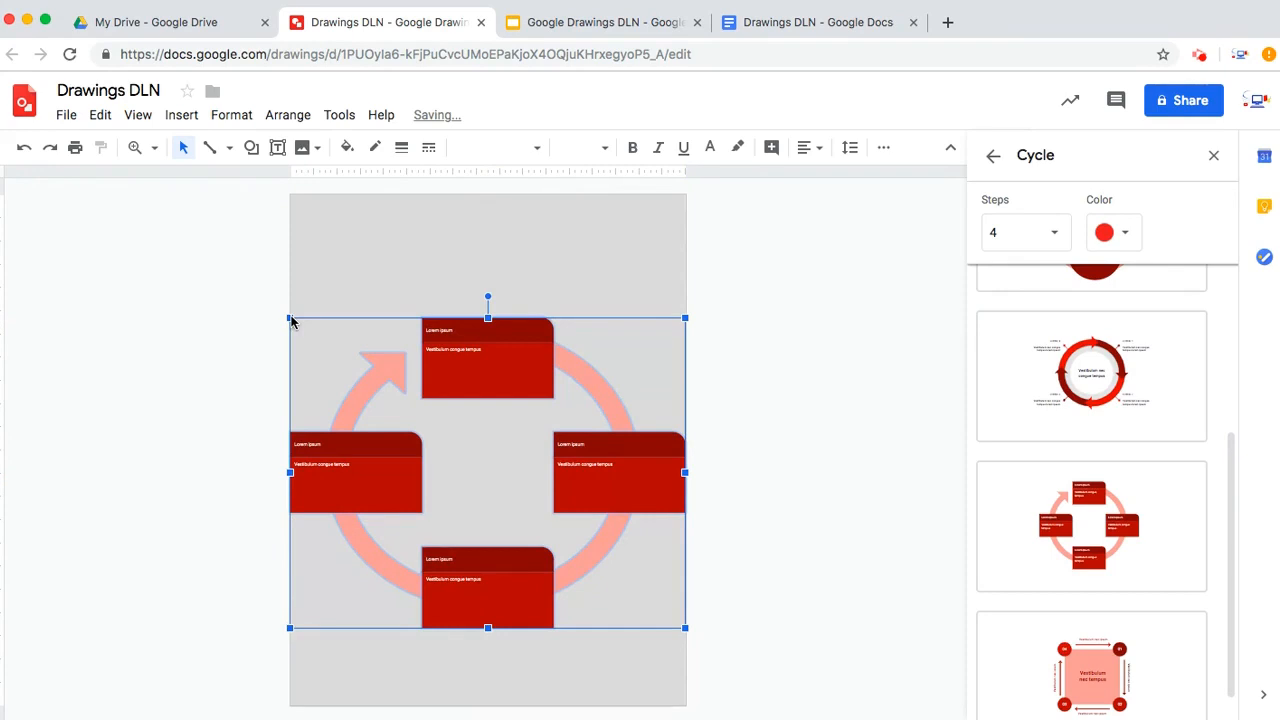
click(574, 250)
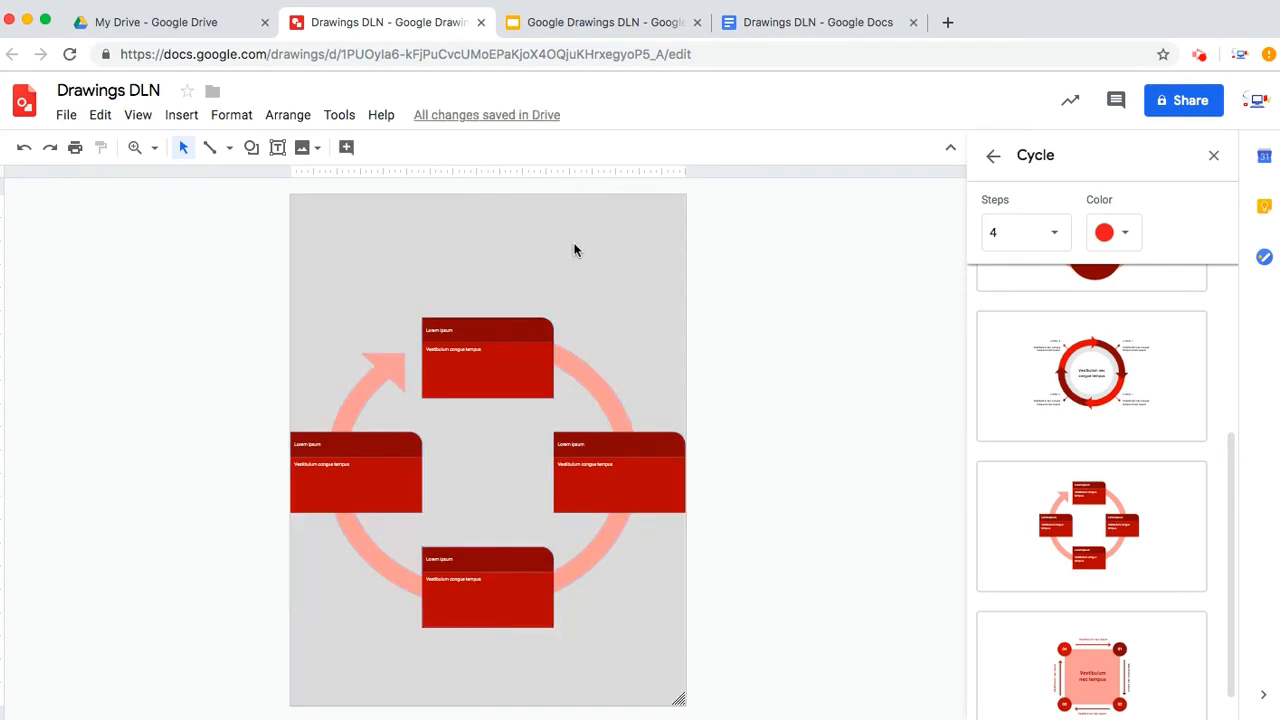
Step: Replace the body text of the cycle's uppermost box with "Phase 1" and set its font size to 18
click(472, 360)
triple_click(447, 349)
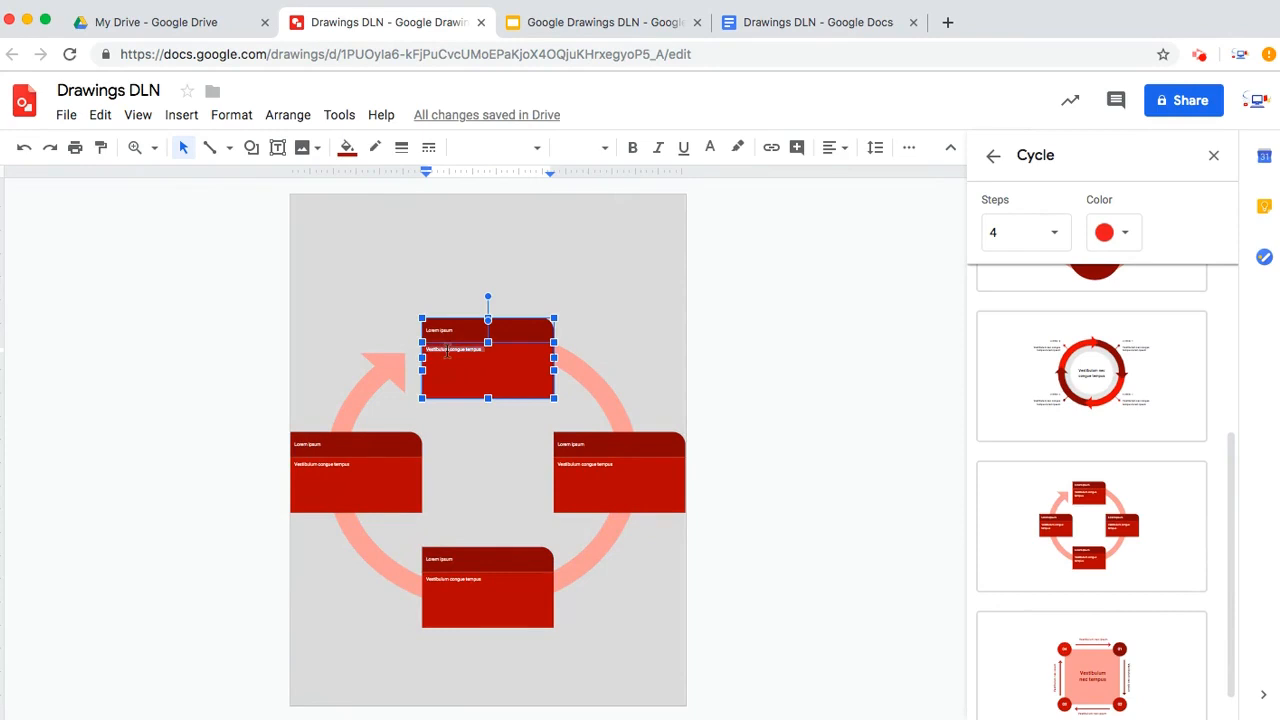
text(Plea)
text( 1)
click(605, 147)
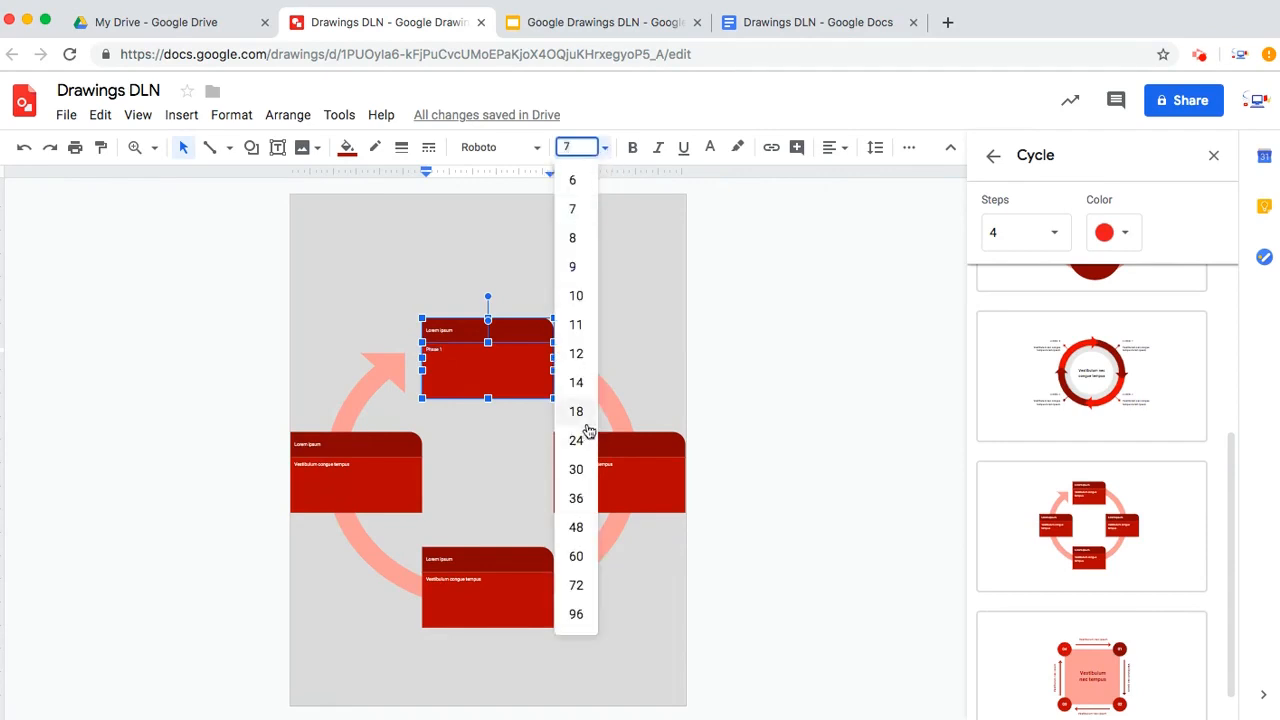
click(576, 411)
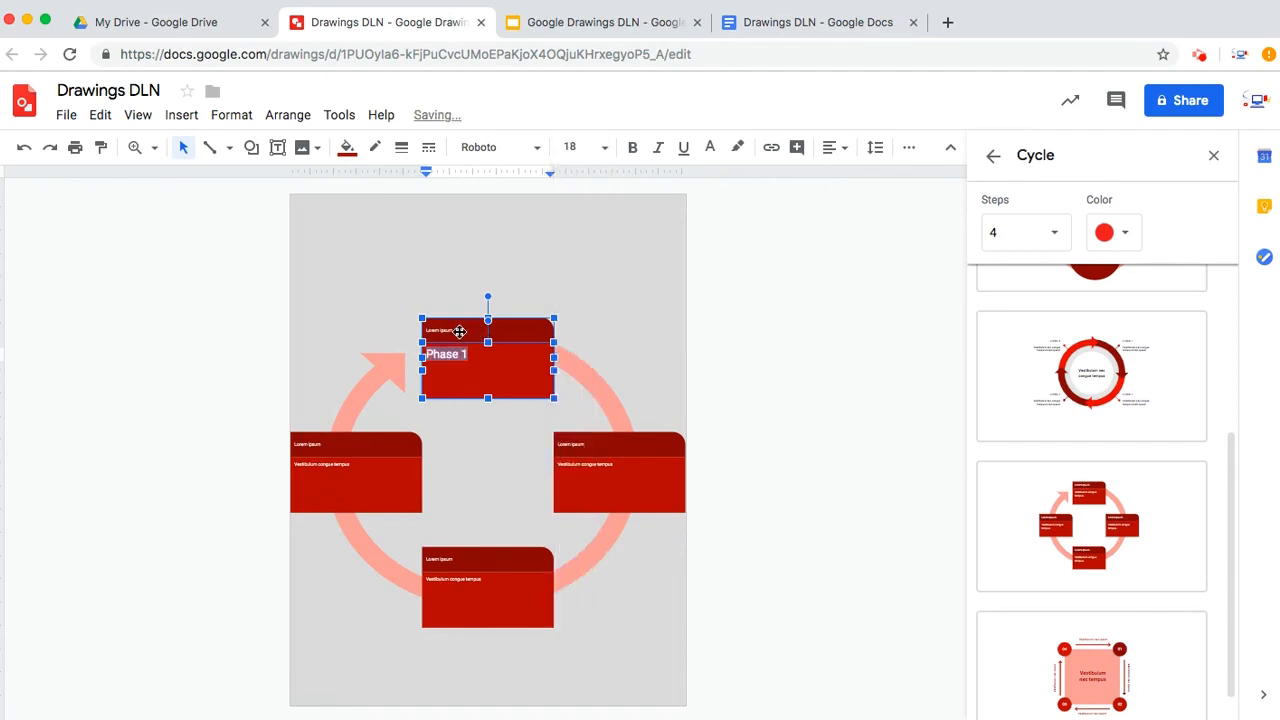
click(300, 289)
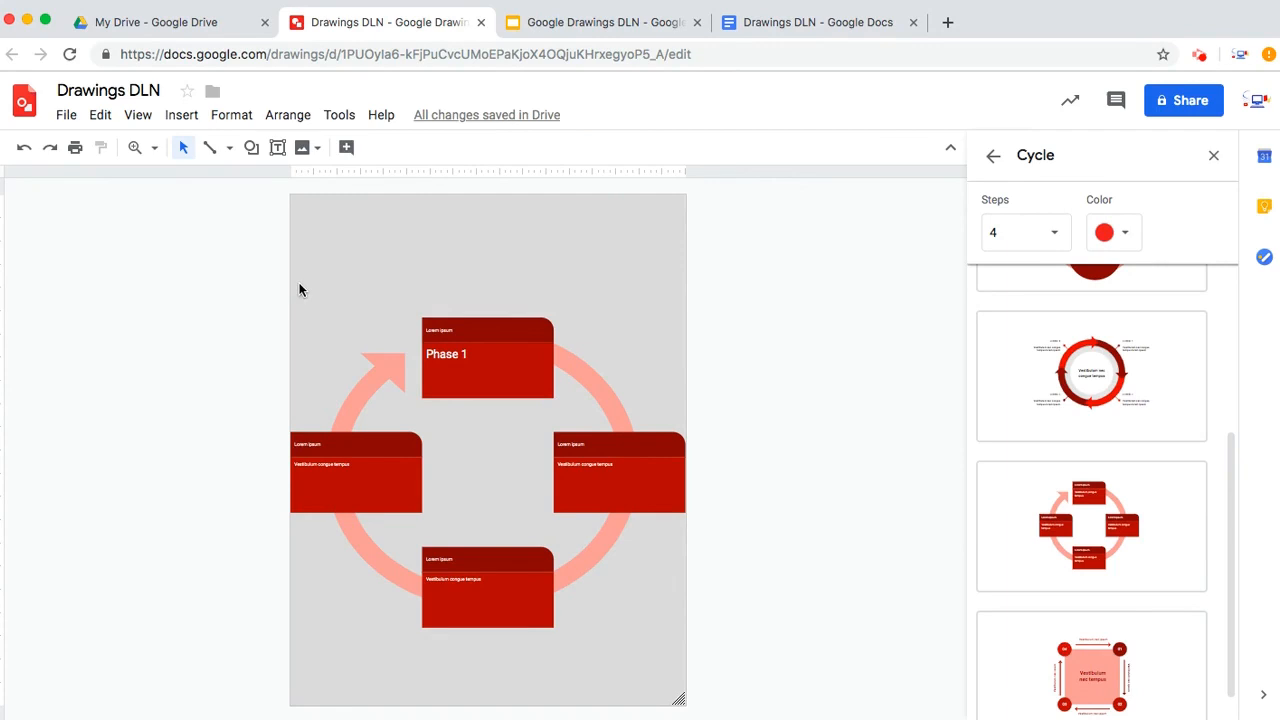